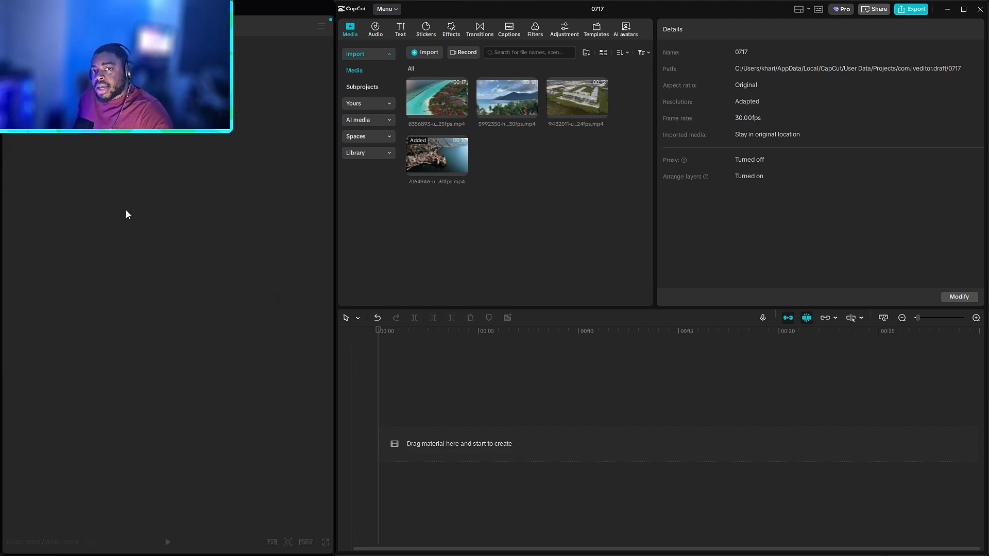
- Place the imported 7064946 lakeside town clip on the empty timeline
left_click(452, 166)
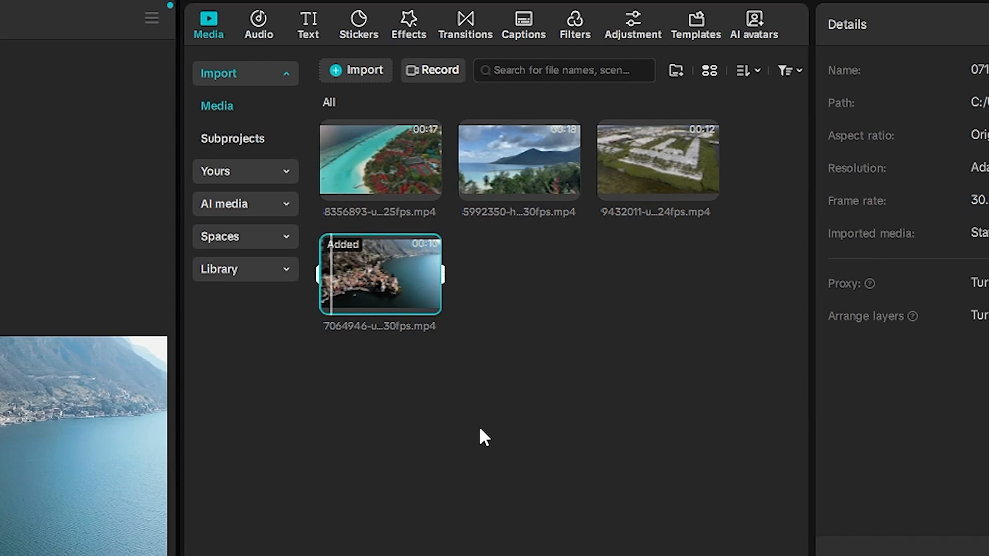
left_click_drag(374, 279, 411, 365)
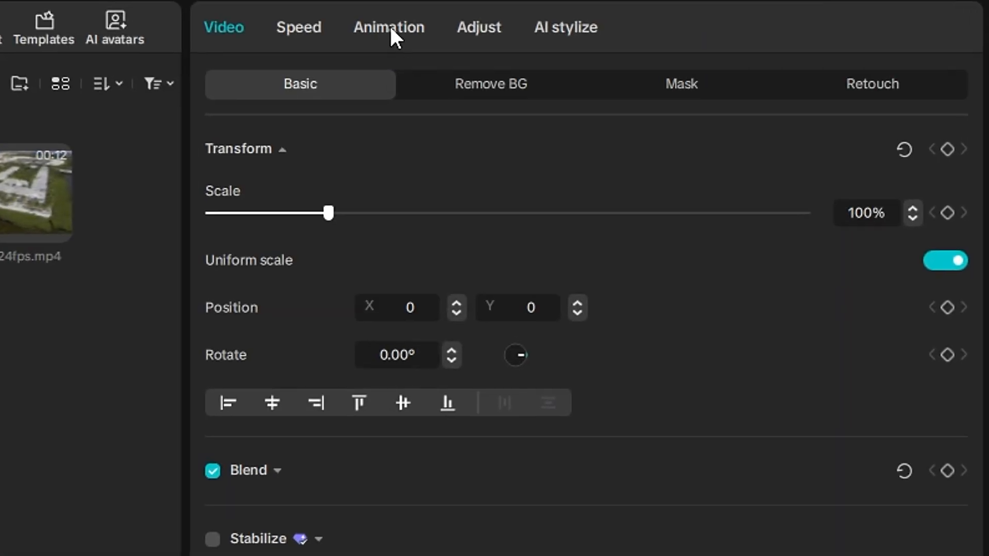
- Browse the combo animations and try Triplets 2 on the lakeside town clip
left_click(390, 29)
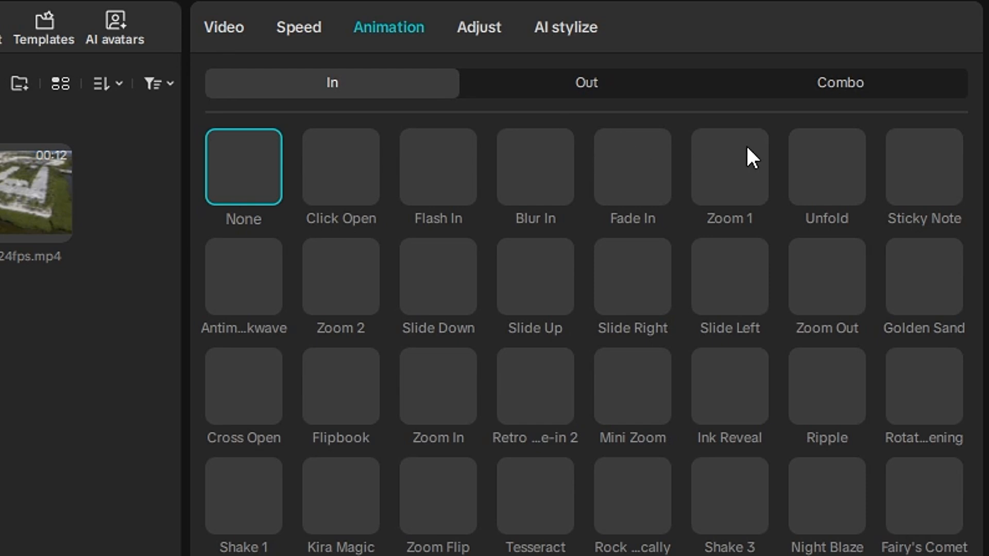
left_click(838, 95)
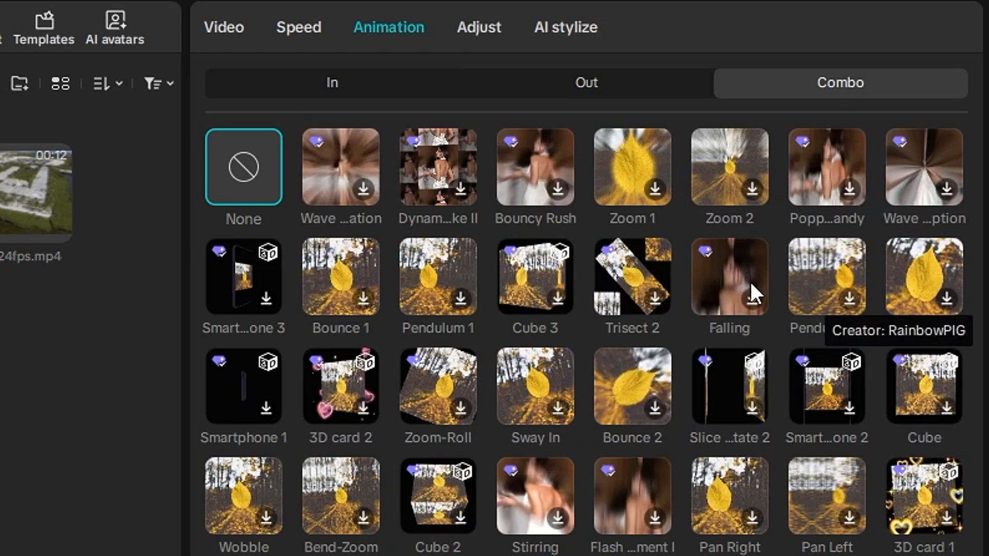
scroll(385, 248, "down", 5)
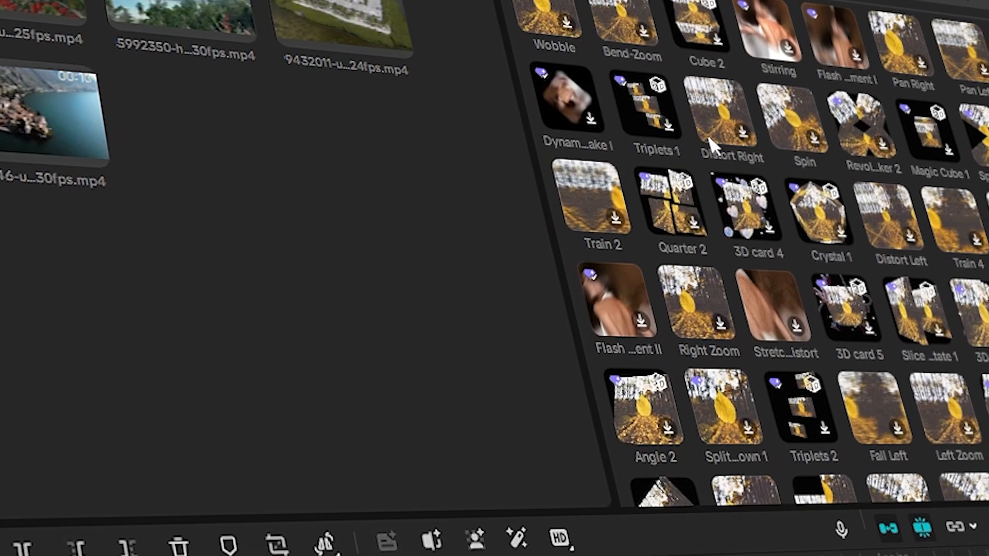
scroll(714, 145, "down", 5)
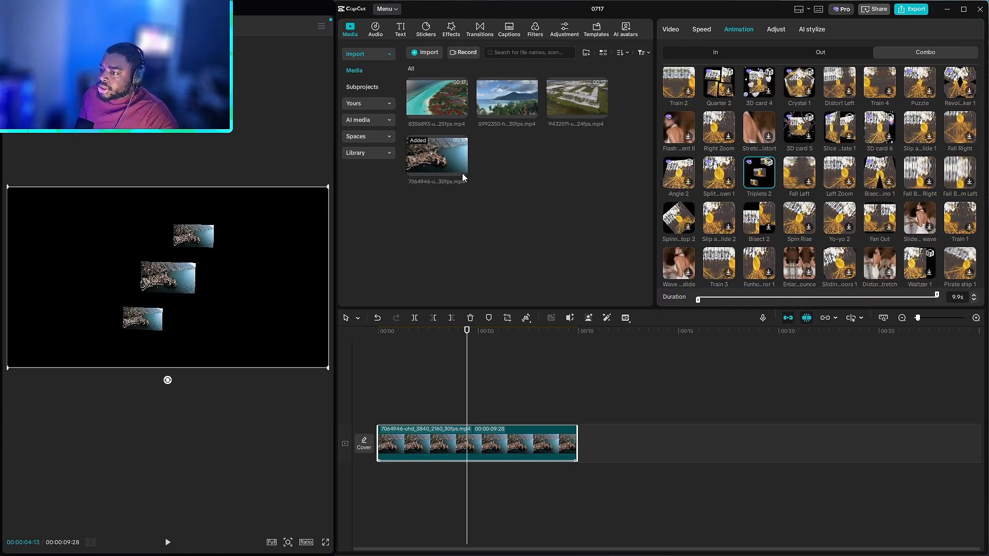
- Add the 5992350 clip after the lakeside town clip, and trim the first clip's end to about 6 seconds
left_click_drag(518, 100, 576, 438)
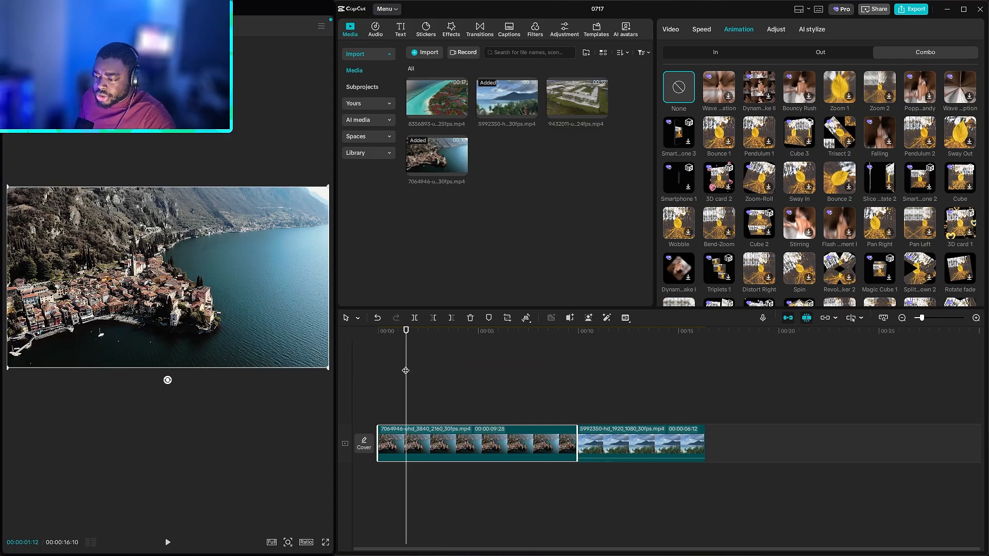
left_click_drag(406, 372, 491, 392)
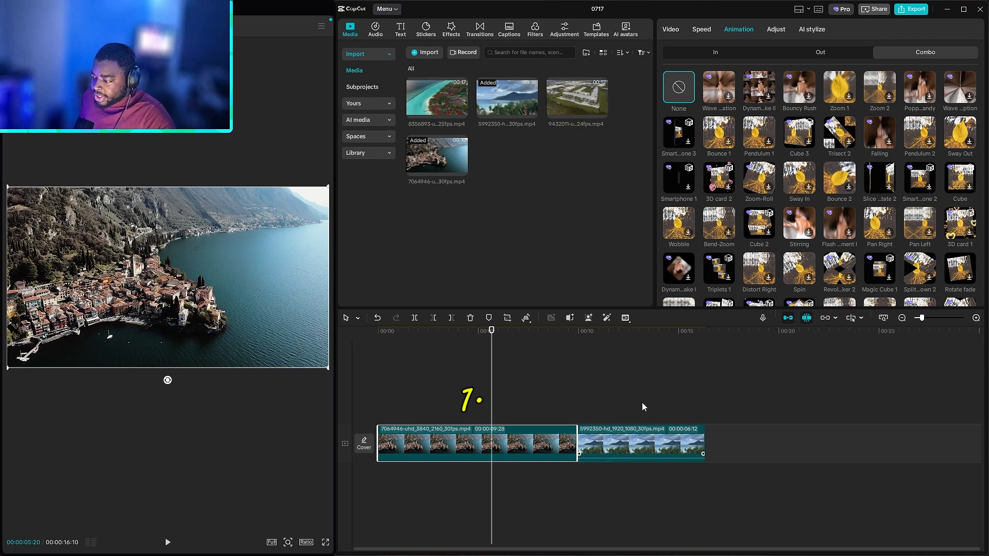
left_click(633, 405)
left_click(530, 343)
left_click_drag(573, 367, 620, 373)
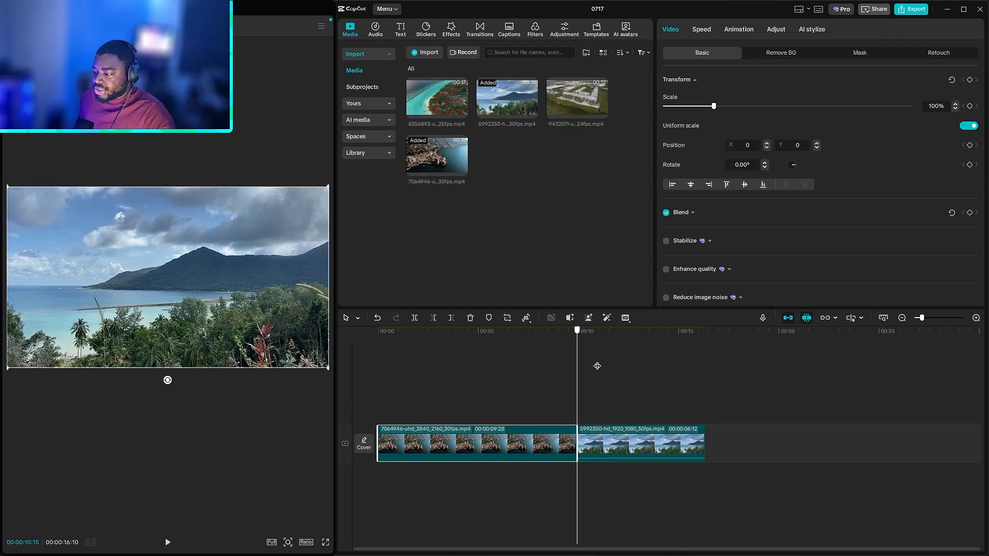
left_click(572, 370)
left_click(564, 442)
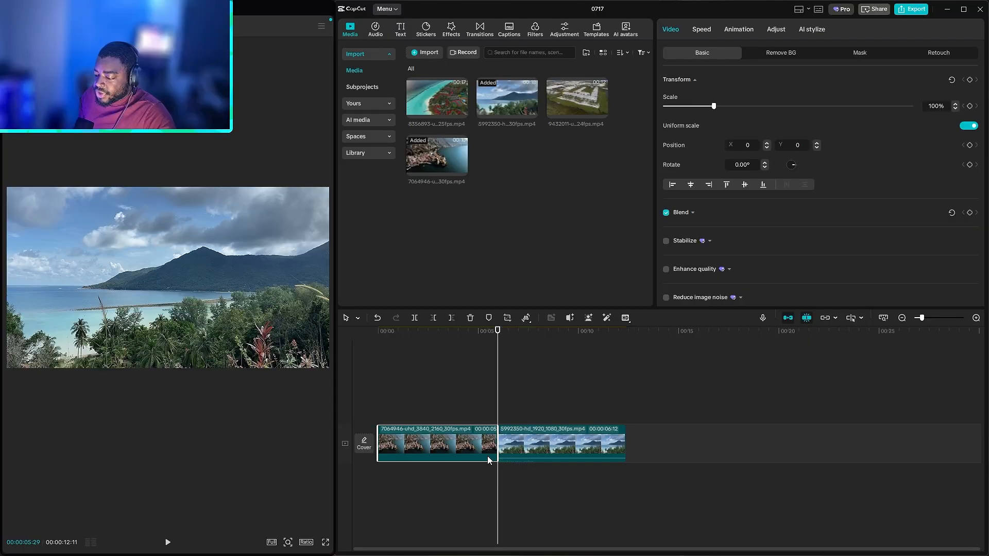
- Give the first clip the Zoom 2 in-animation with a 1.9 s duration and play it from the start
left_click(740, 30)
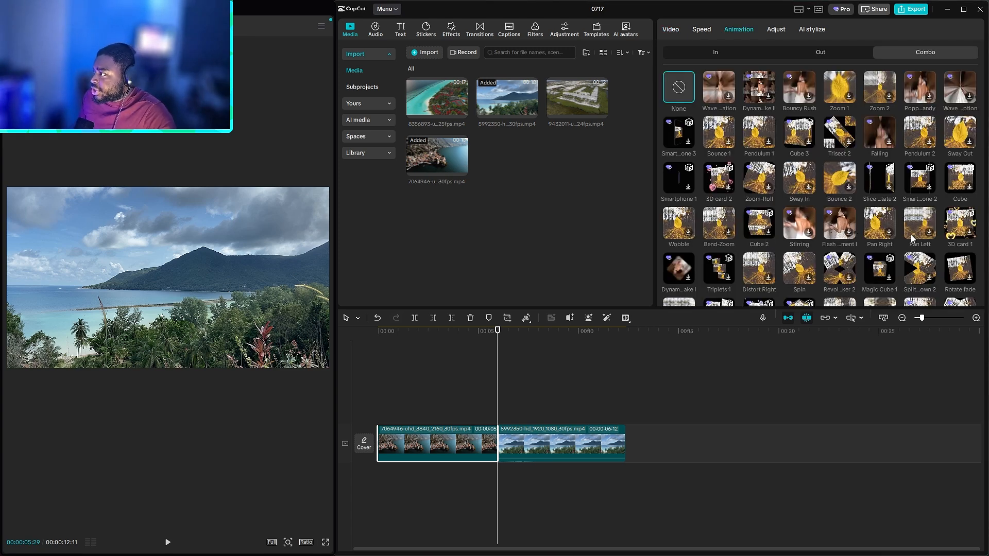
left_click(729, 54)
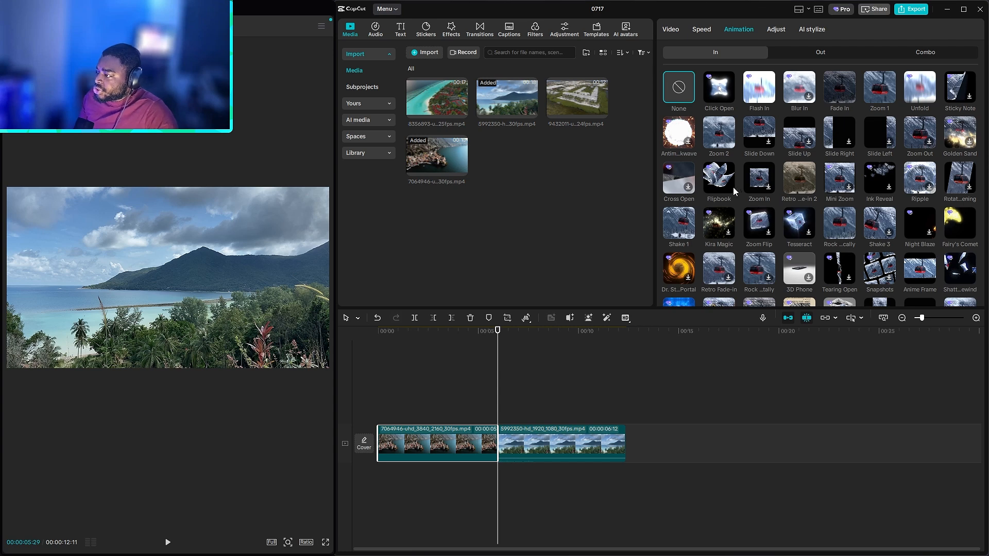
left_click(719, 135)
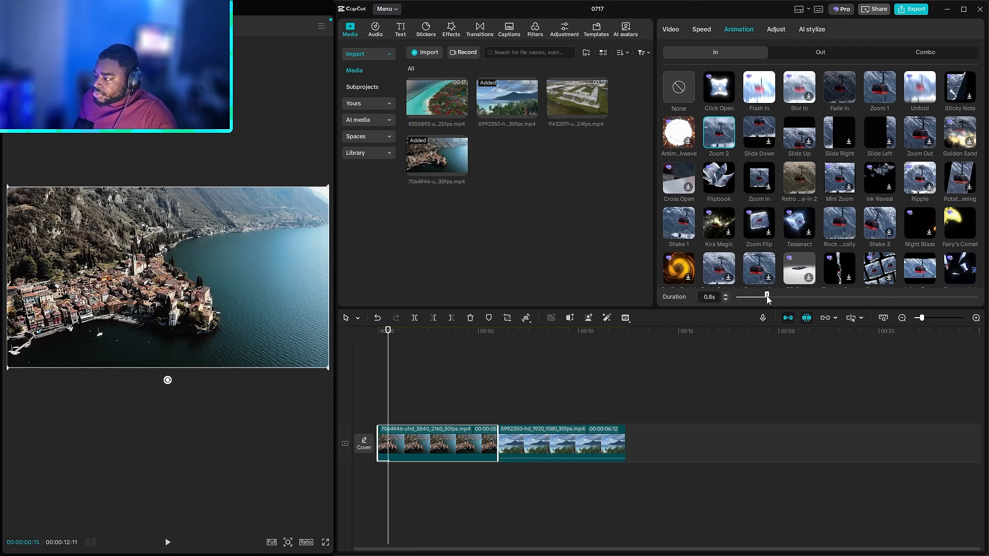
left_click_drag(785, 293, 788, 295)
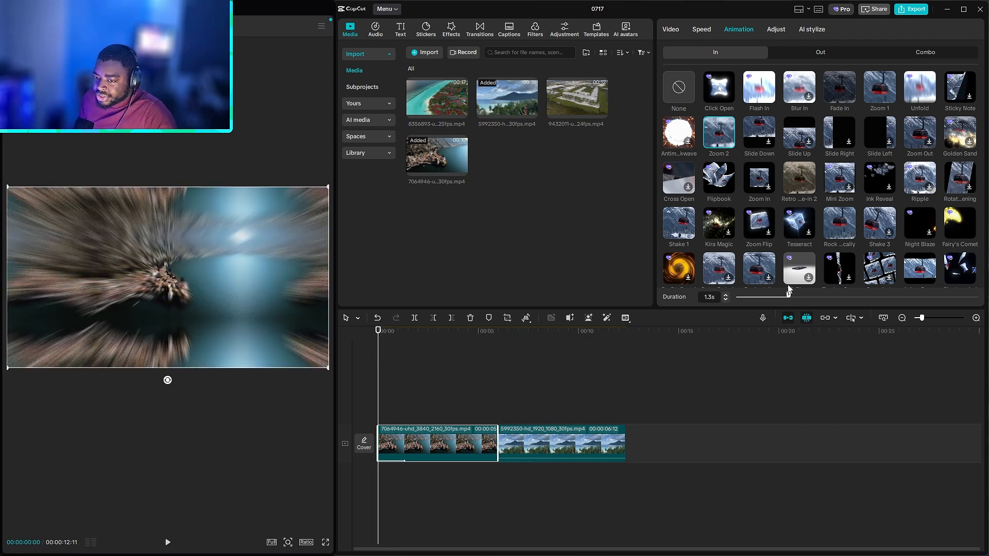
left_click_drag(799, 298, 813, 301)
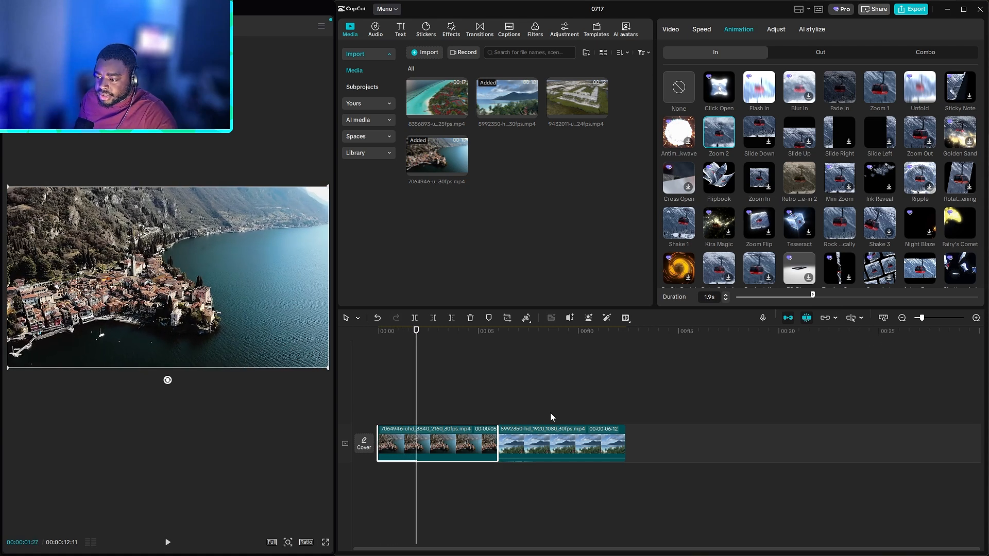
key("Home")
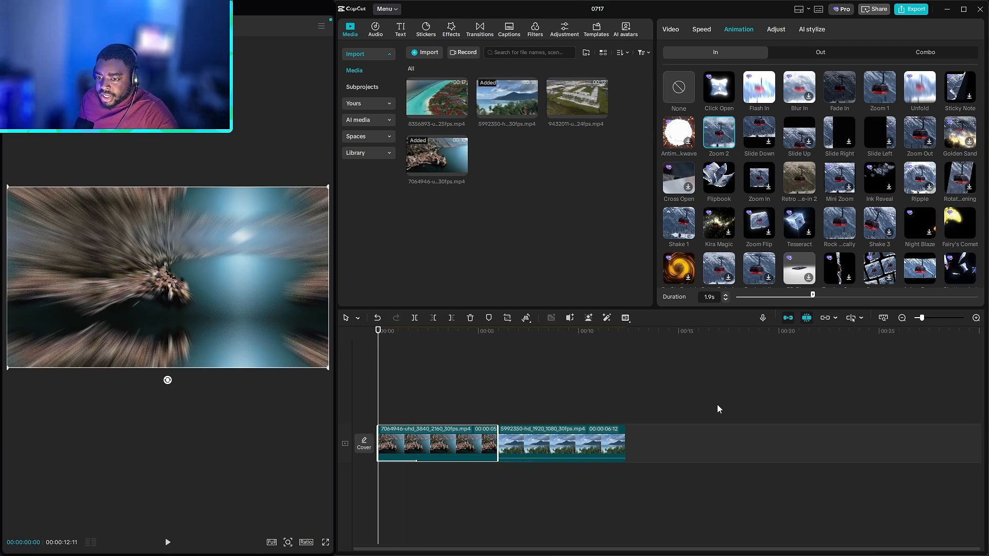
key("space")
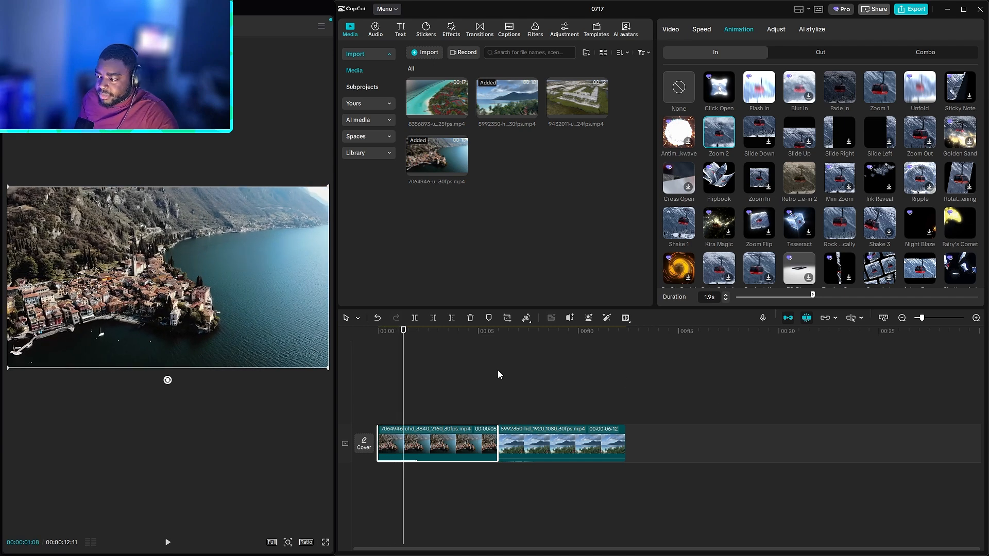
- Add the Fade Out out-animation to the first clip, with the in duration at 1.6 s and the out duration at 1.9 s
left_click(471, 348)
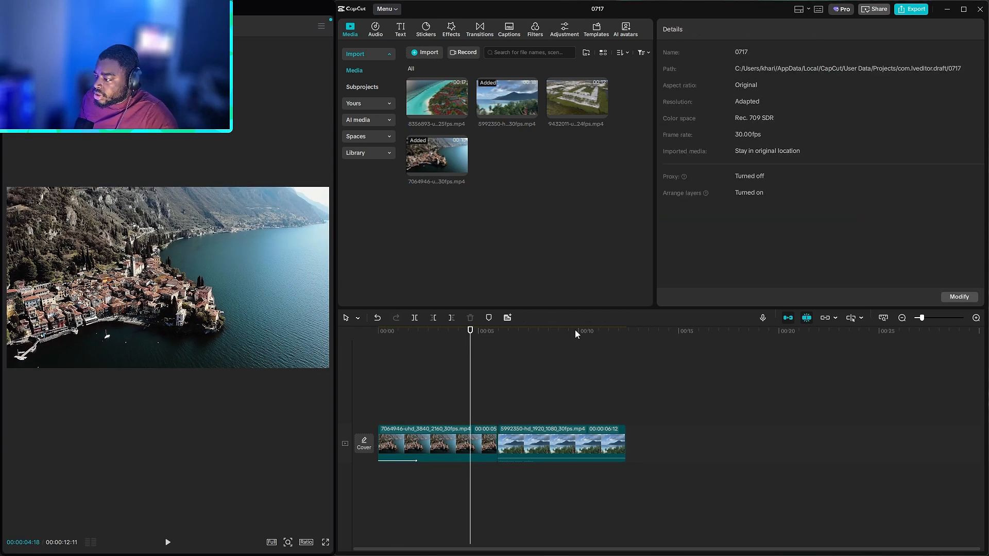
left_click(474, 376)
left_click(475, 451)
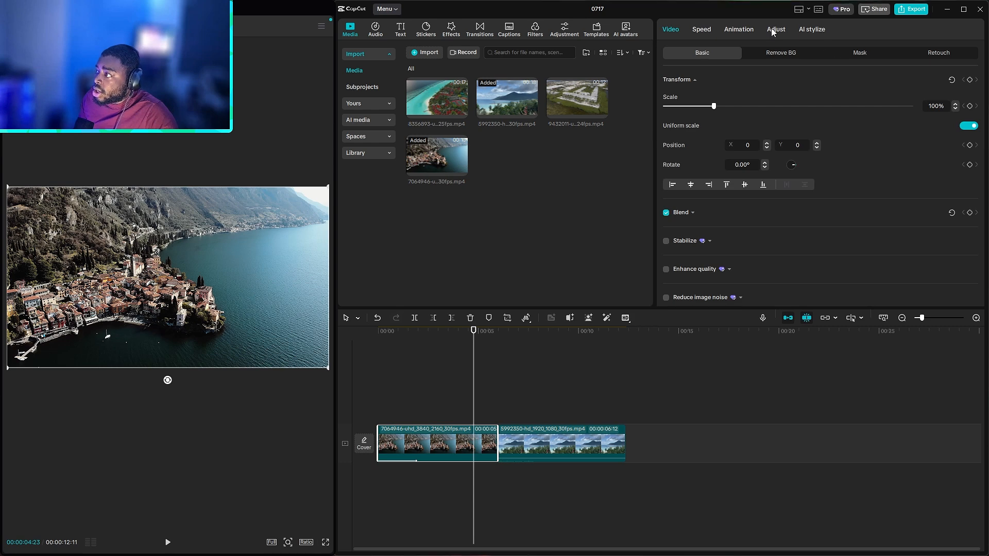
left_click(726, 30)
left_click(798, 53)
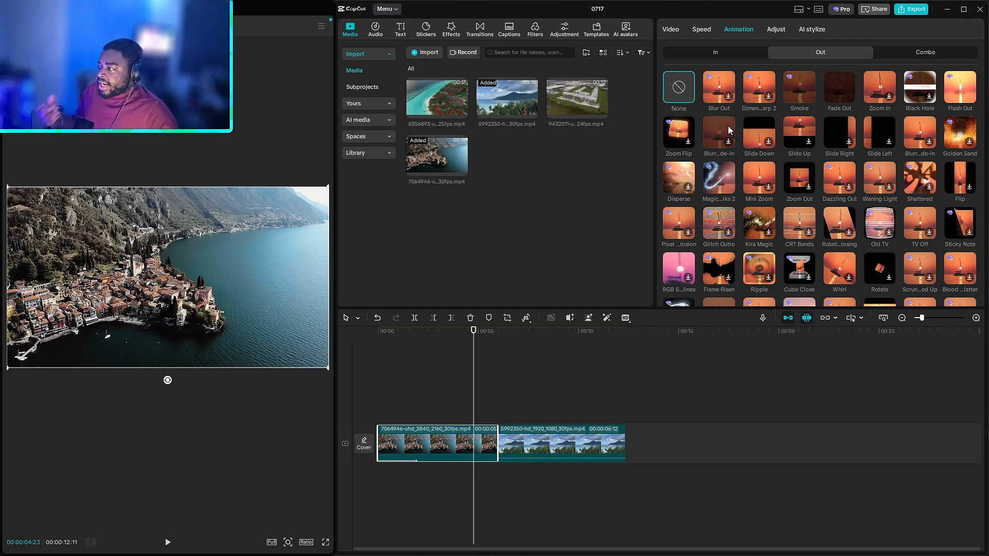
left_click(840, 87)
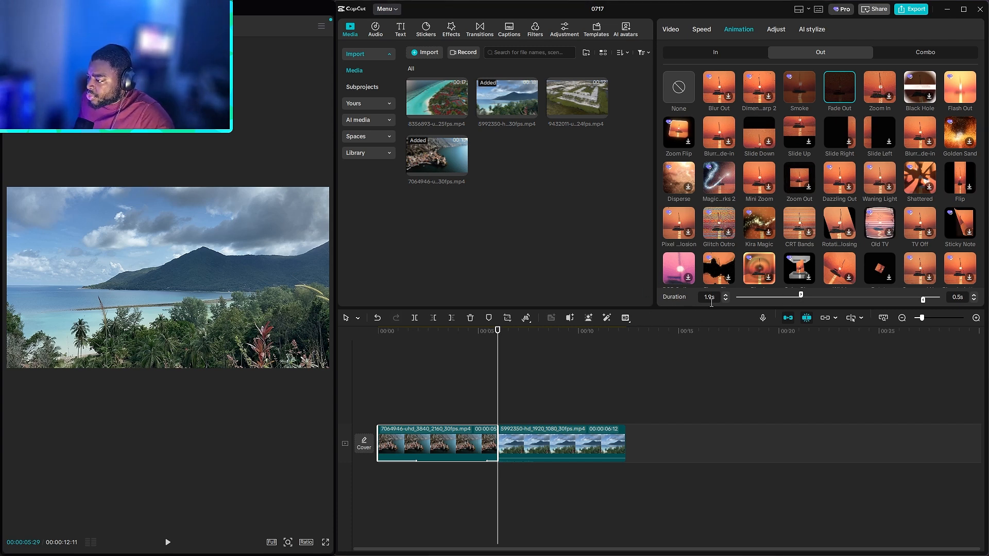
left_click_drag(839, 298, 791, 297)
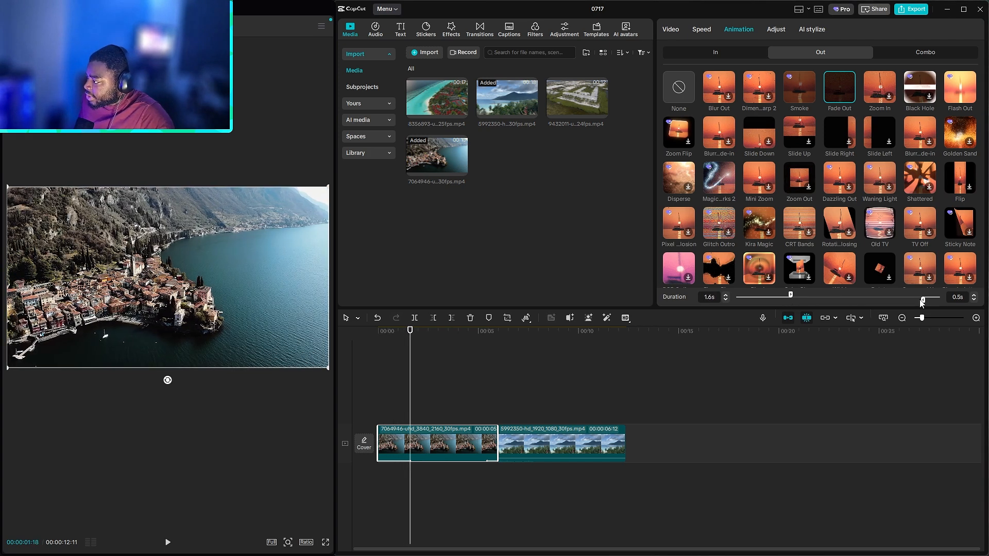
left_click_drag(924, 300, 877, 299)
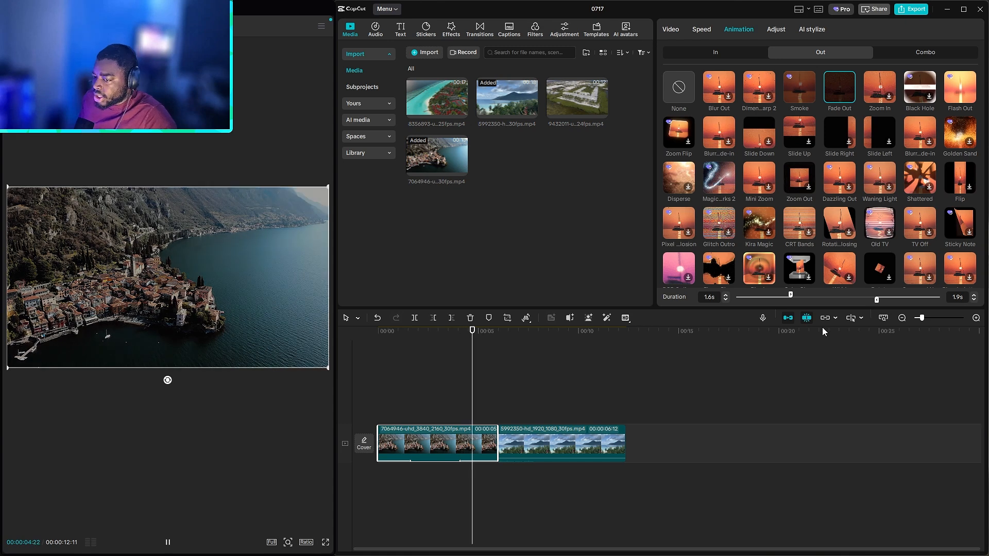
- Play the first clip from its beginning to preview its in and out animations
left_click(465, 364)
left_click_drag(459, 369, 348, 363)
key("space")
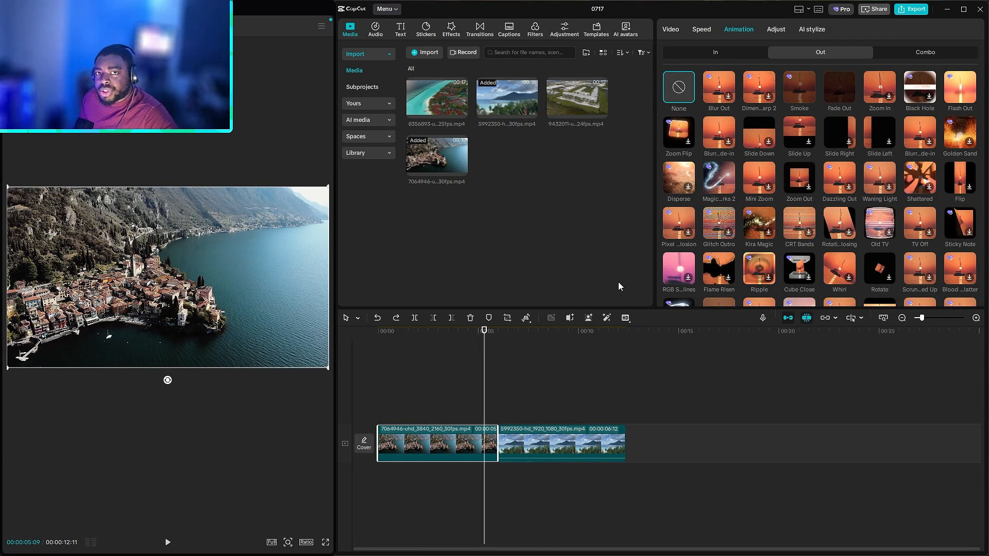
- Apply the Zoom 1 combo animation to the first clip and preview it from the start of the timeline
left_click(926, 52)
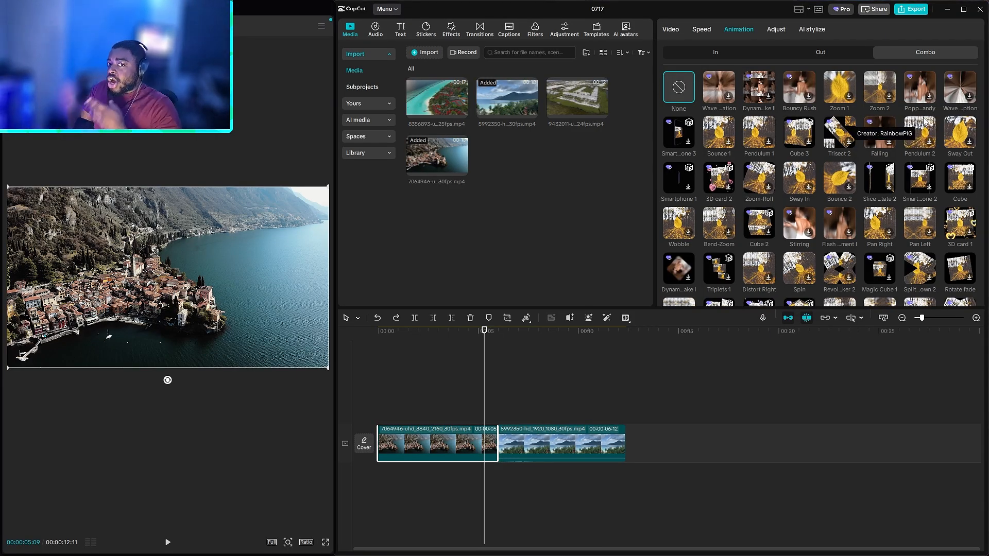
left_click(475, 371)
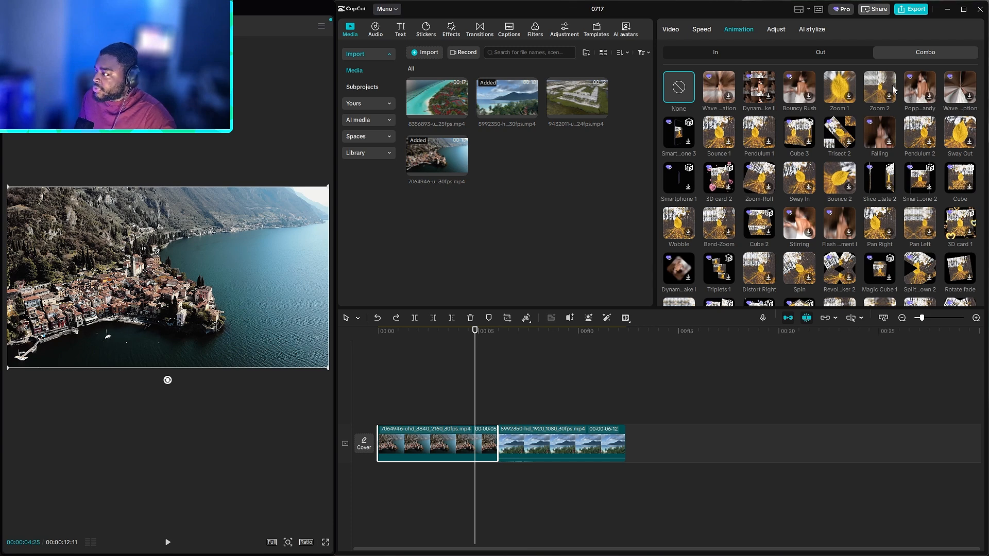
left_click(843, 88)
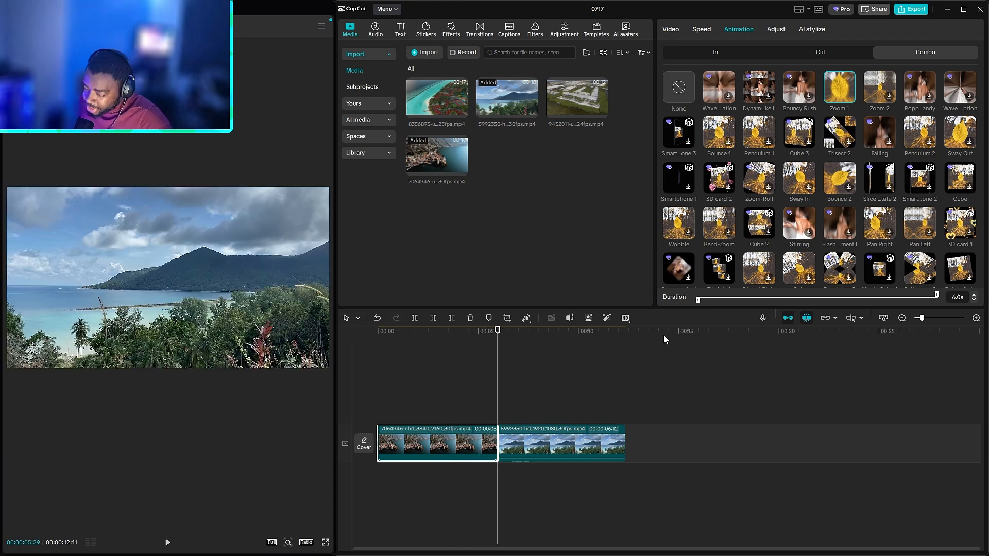
left_click(501, 375)
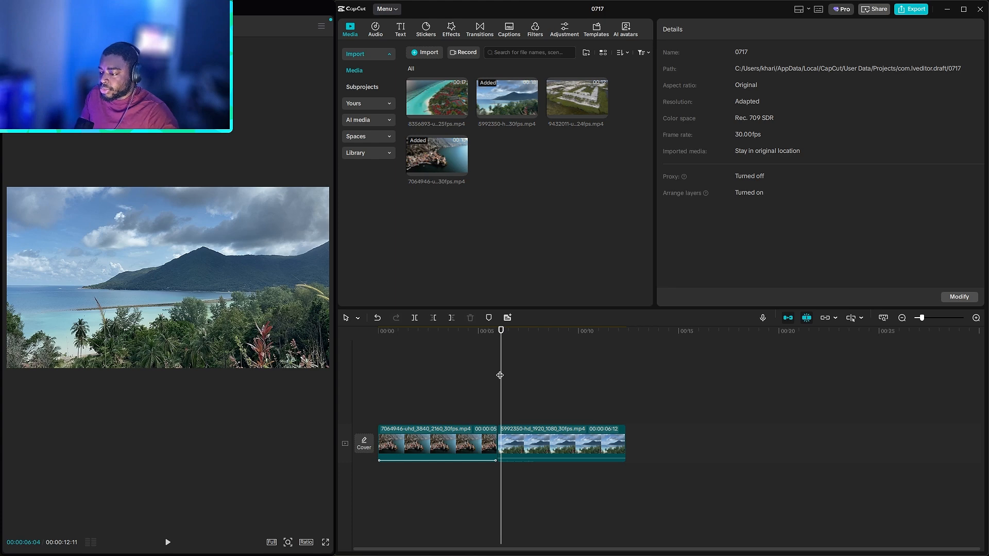
key("Home")
key("space")
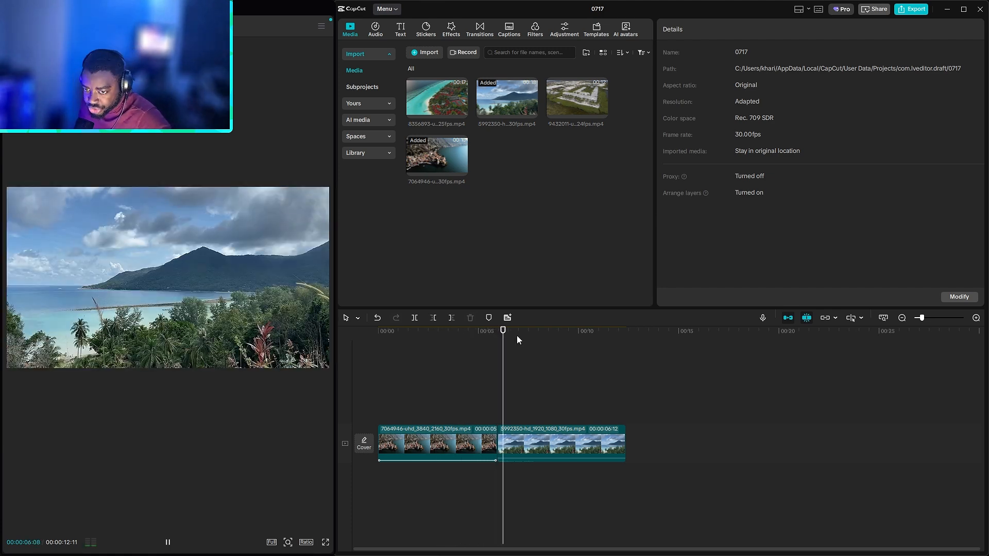
- Trim the first clip's end to about 3.4 seconds and play it to check the combo animation's speed
left_click(479, 379)
left_click(485, 448)
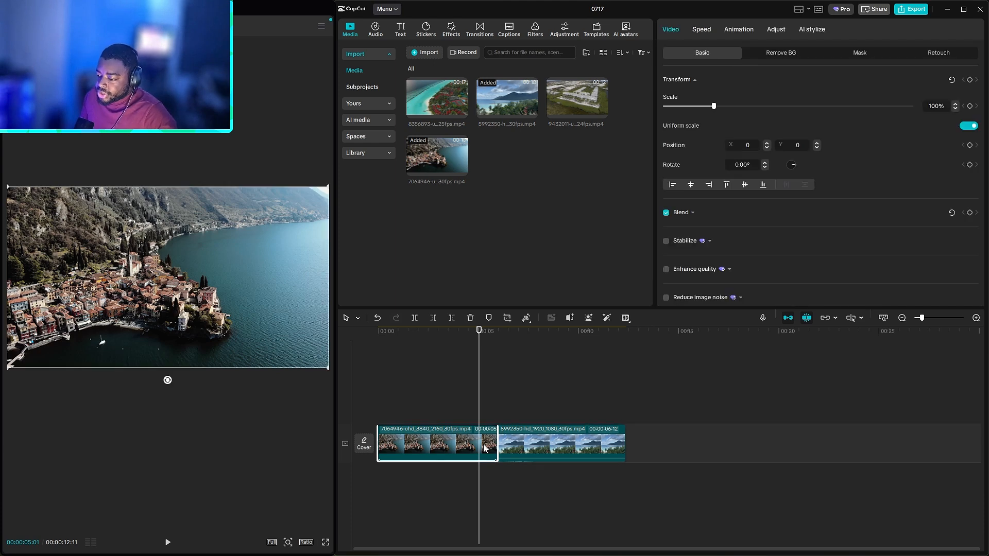
left_click_drag(497, 437, 445, 438)
left_click(424, 360)
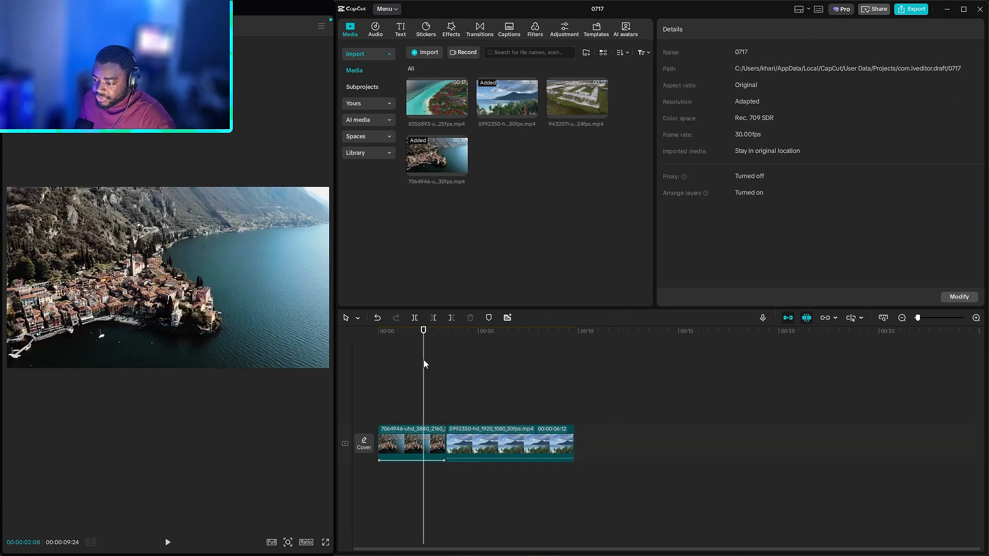
left_click_drag(421, 365, 385, 361)
key("space")
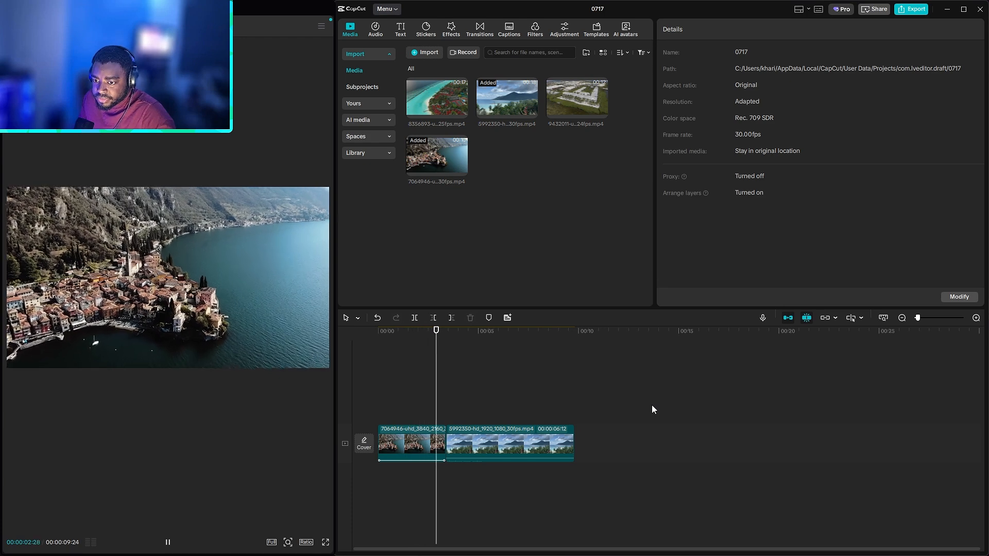
key("space")
- Shorten the first clip to about 1 second and replay it to preview the faster combo animation
left_click(437, 439)
left_click_drag(444, 433, 397, 435)
left_click(369, 384)
key("space")
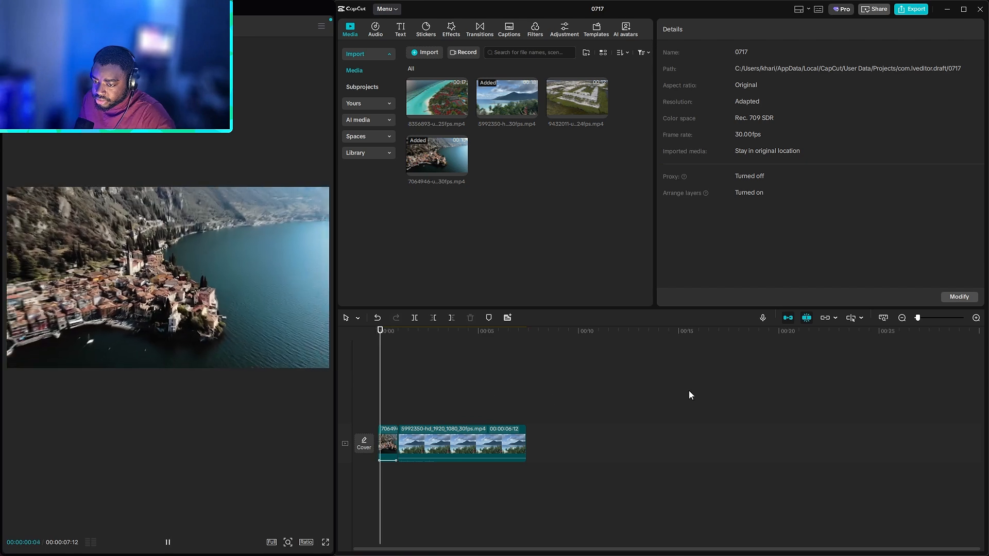
key("space")
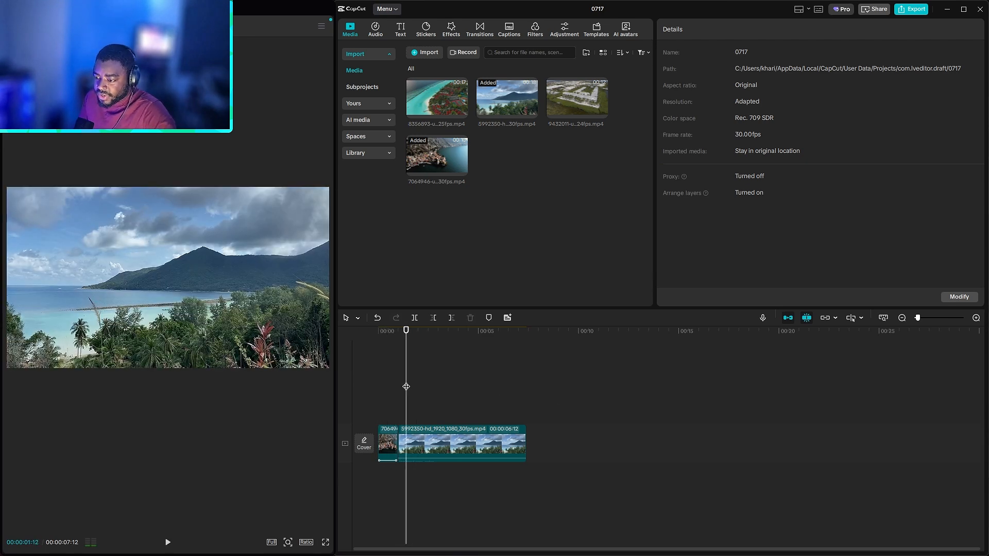
left_click_drag(406, 387, 317, 372)
key("space")
key("space")
- Extend the end of the first clip to a length of 00:00:09:04
left_click_drag(390, 452, 561, 448)
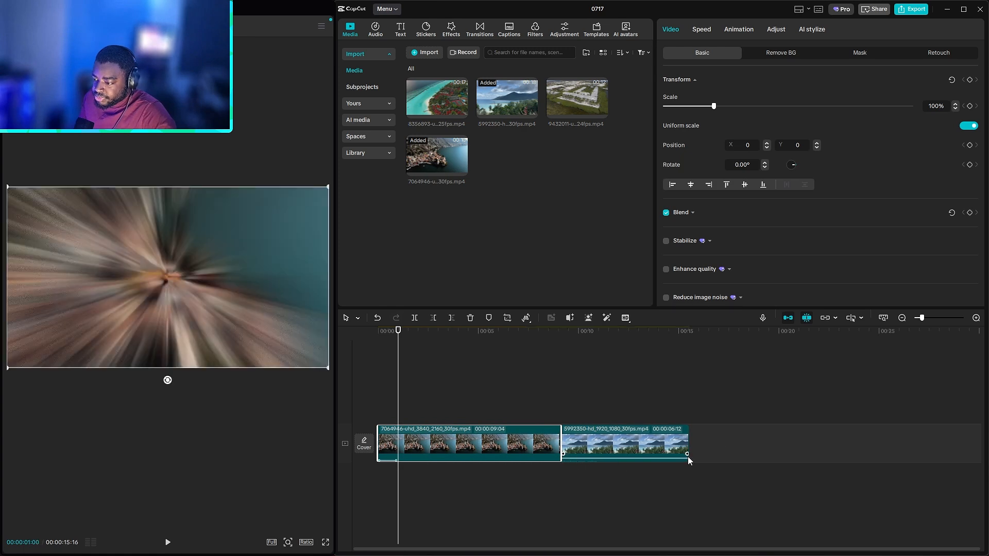
- Stretch the first clip's Zoom 1 combo animation to a duration of 9.1 s and trim the clip to about 6 seconds
key("space")
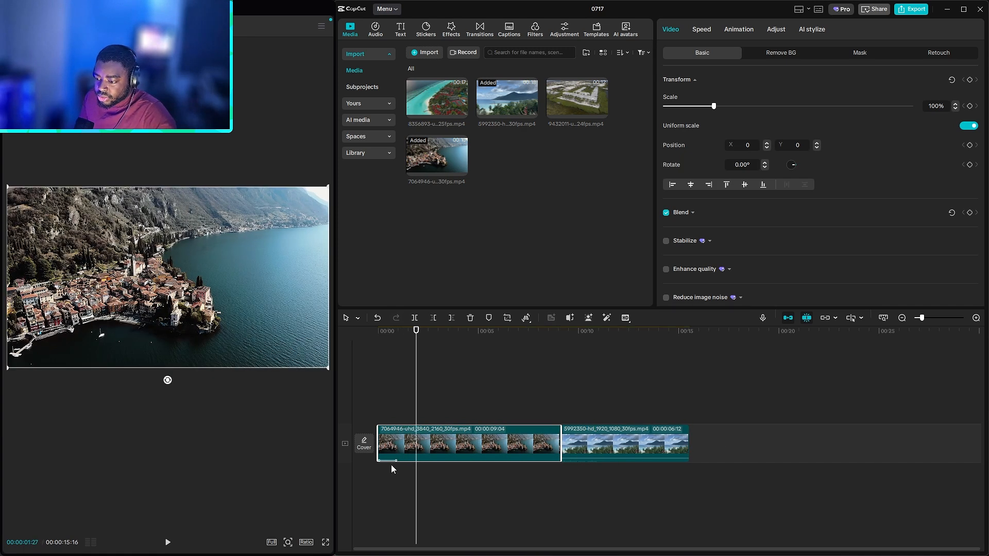
key("space")
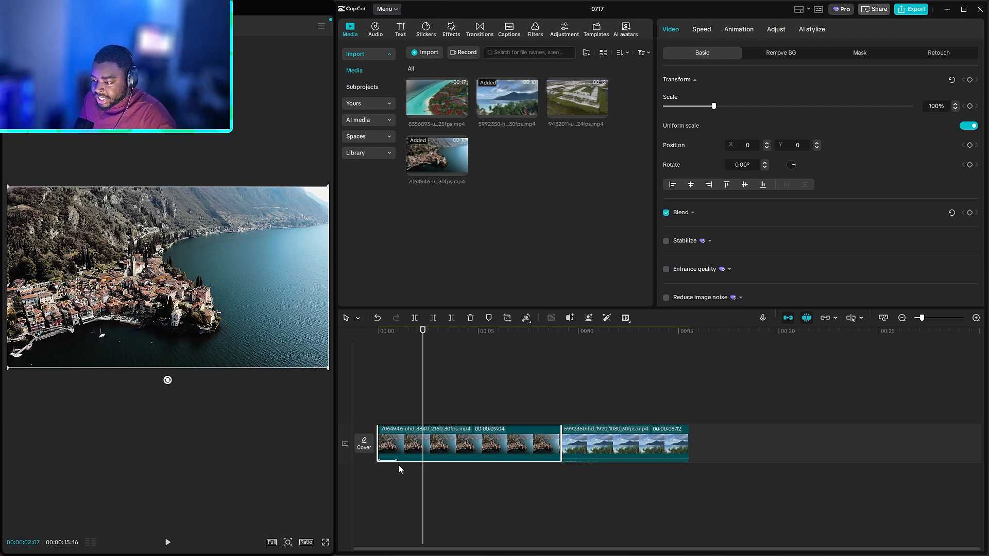
left_click(739, 30)
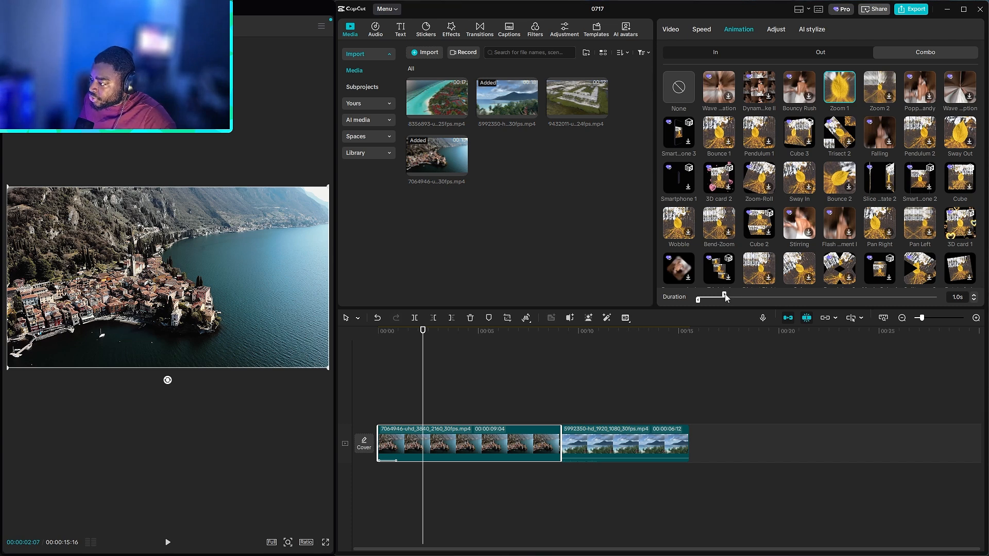
left_click(748, 297)
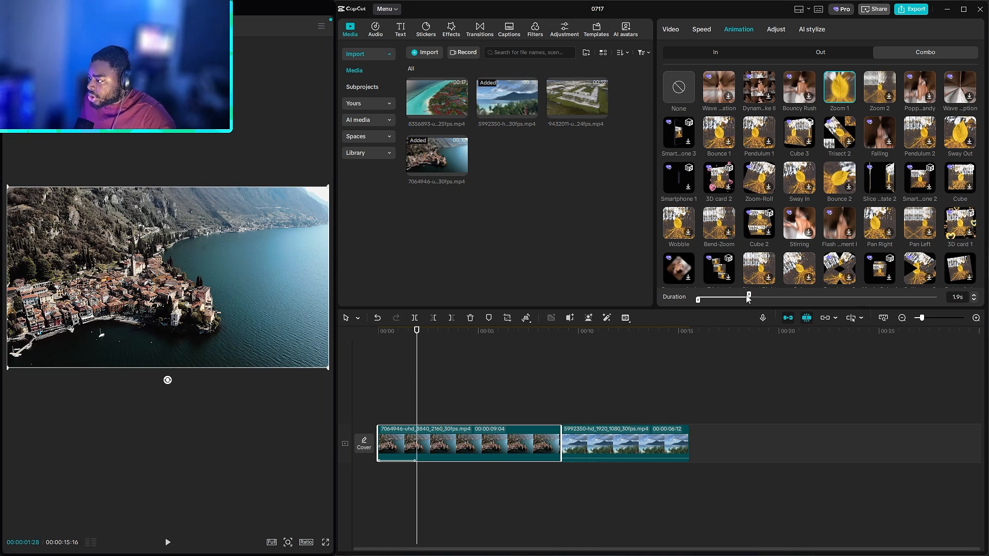
left_click_drag(923, 293, 938, 286)
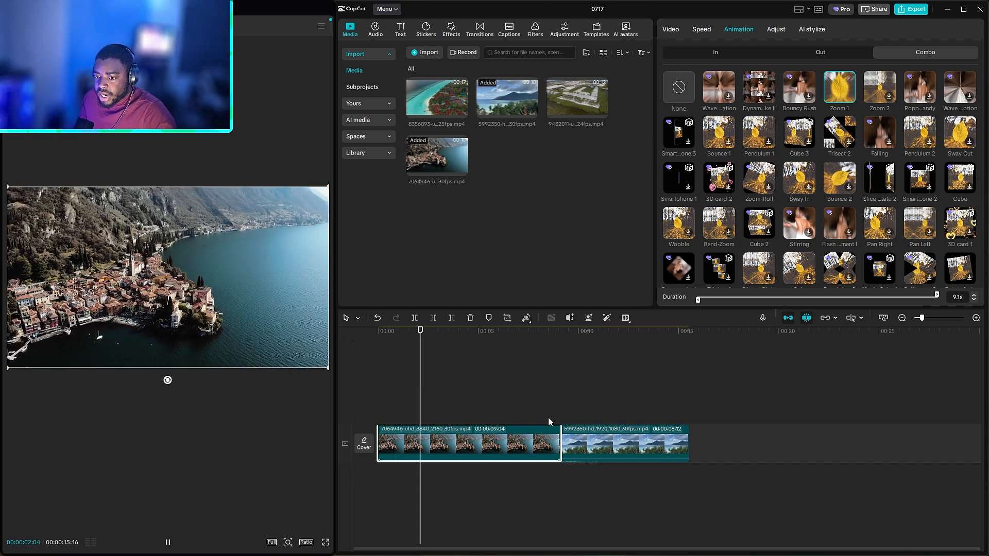
left_click_drag(561, 447, 502, 447)
left_click(488, 406)
- Apply the Zoom 2 combo animation to the second clip and play both clips from the start of the timeline
left_click(531, 442)
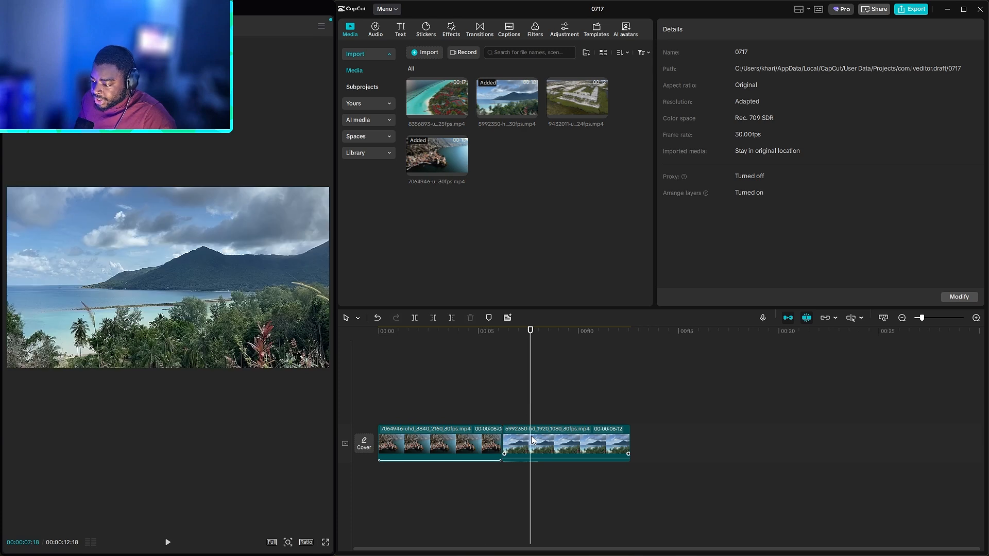
left_click(767, 31)
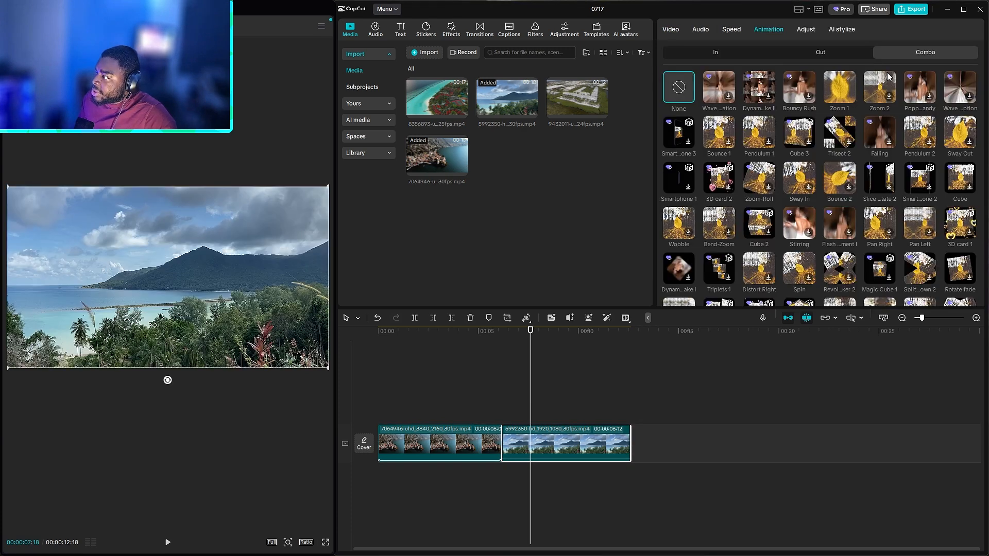
left_click(886, 98)
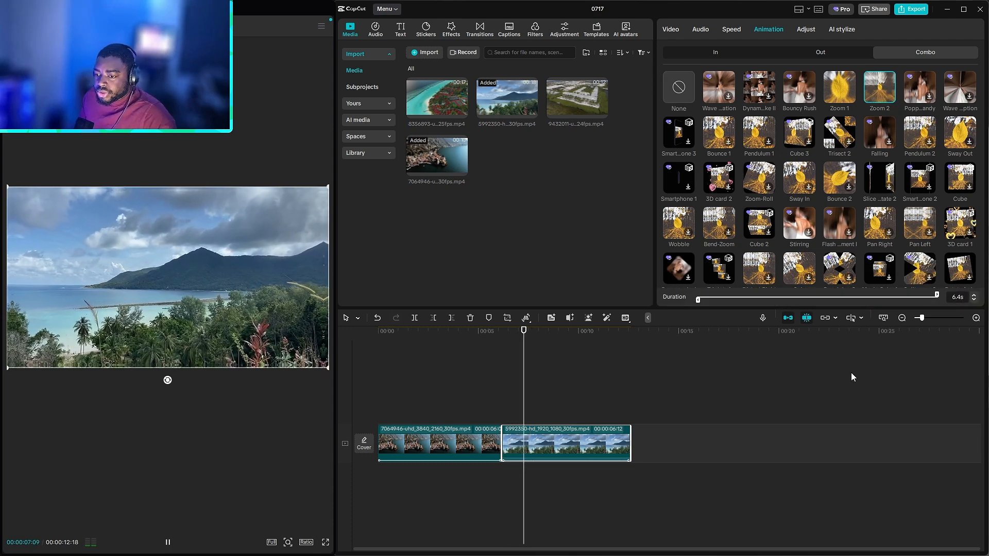
left_click(481, 362)
left_click_drag(481, 362, 373, 350)
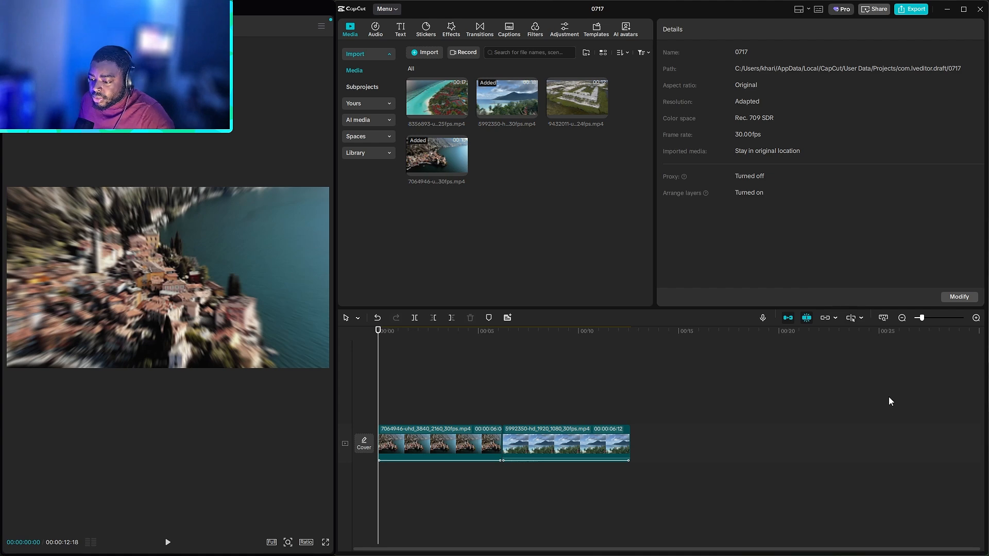
key("space")
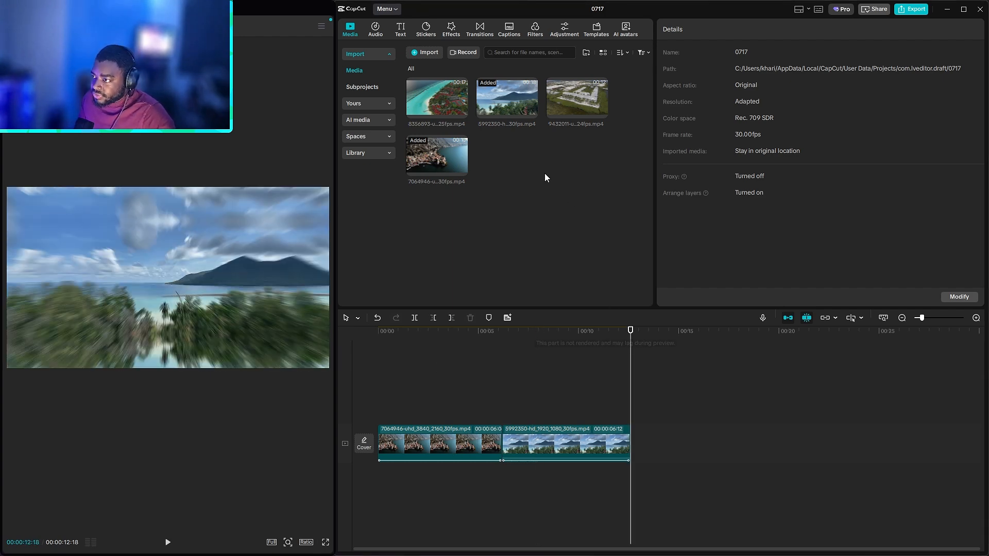
- Append the 9432011 aerial buildings clip after the second clip and shorten it to about 5.5 seconds
left_click_drag(582, 98, 655, 444)
left_click(650, 382)
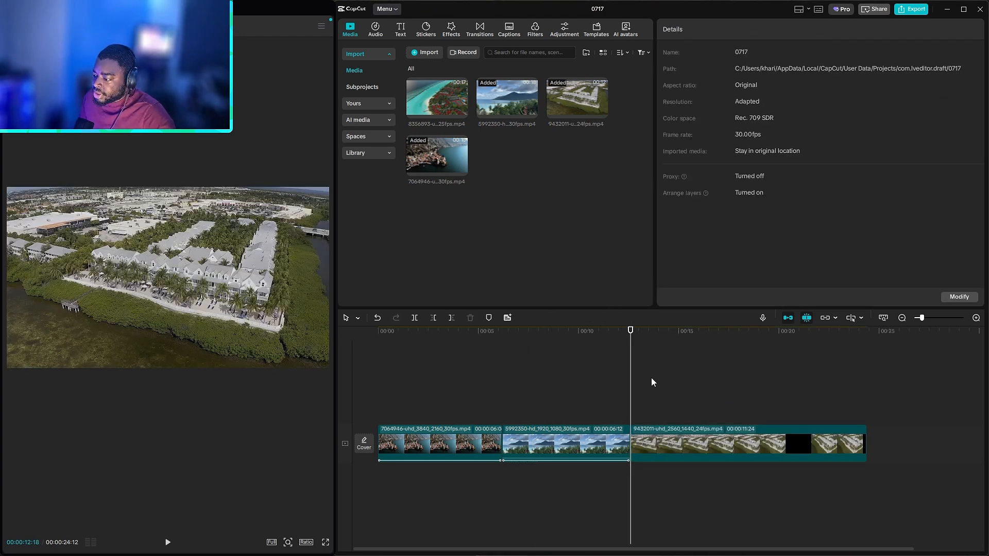
left_click_drag(864, 444, 741, 444)
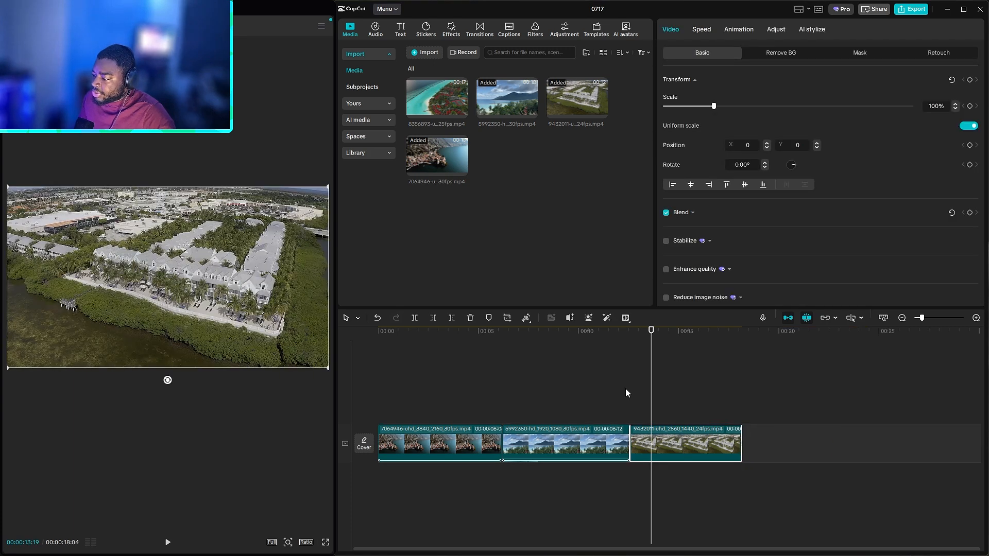
- Lengthen the third clip to 00:00:06:25 and apply the Zoom 1 combo animation to it
left_click(739, 30)
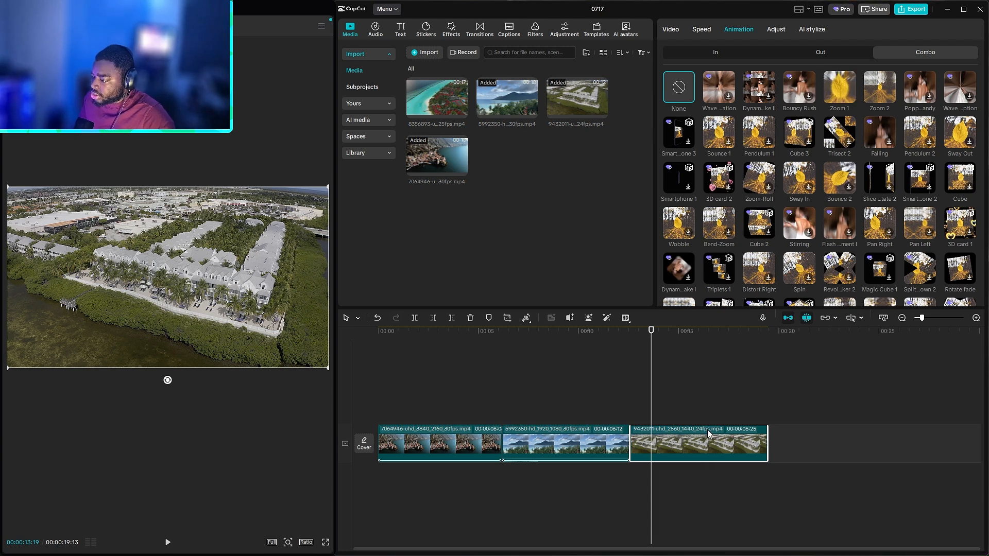
key("space")
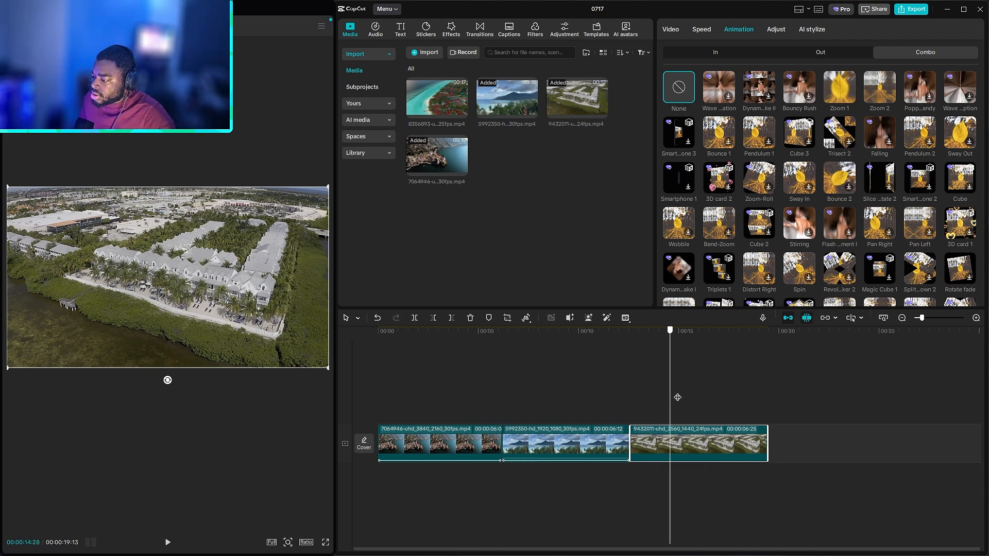
left_click(838, 90)
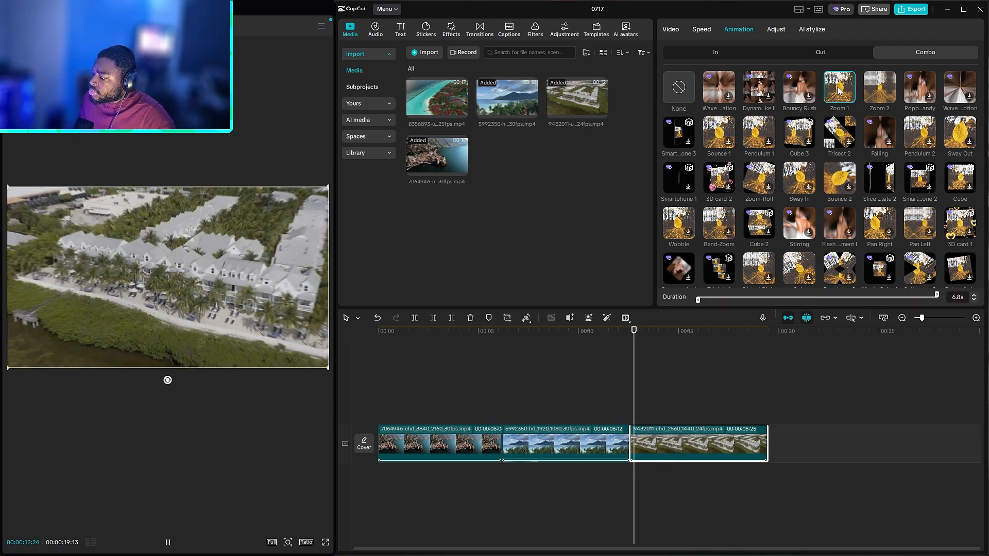
left_click(505, 356)
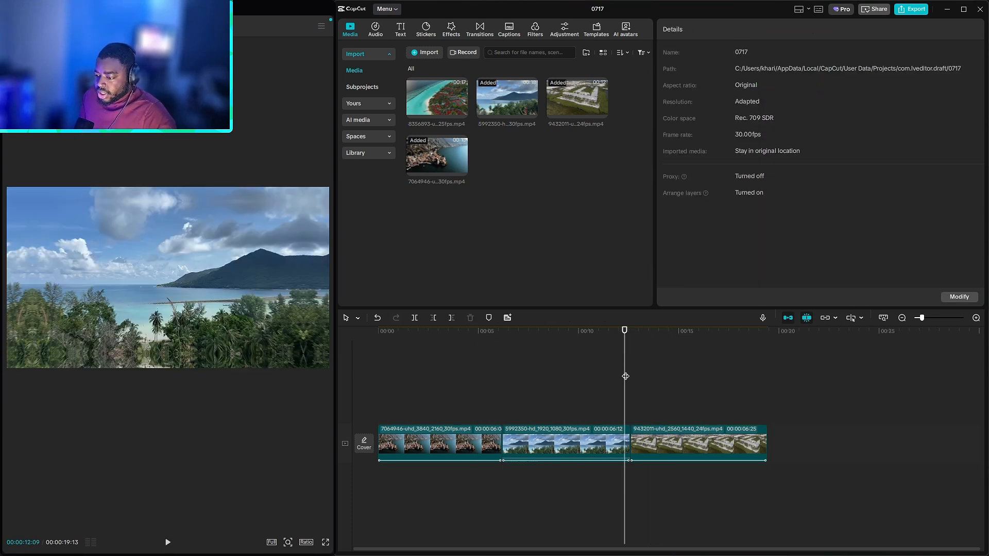
- Append the 8356893 turquoise coast clip to the end of the timeline and shorten it to about 9.2 seconds
left_click_drag(467, 122, 726, 457)
left_click(640, 383)
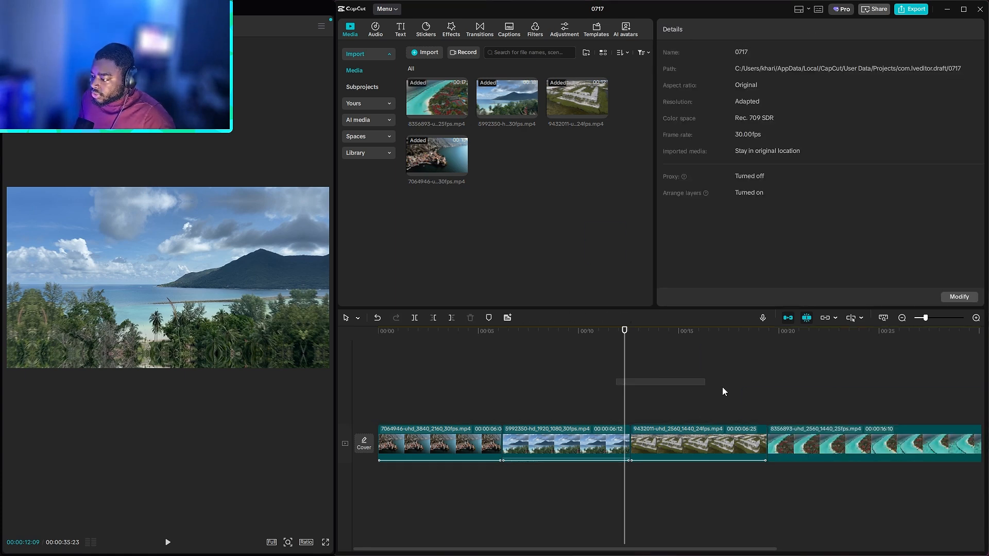
scroll(812, 394, "down", 3)
left_click(614, 360)
left_click_drag(613, 333, 631, 341)
left_click(694, 453)
left_click_drag(720, 440, 648, 438)
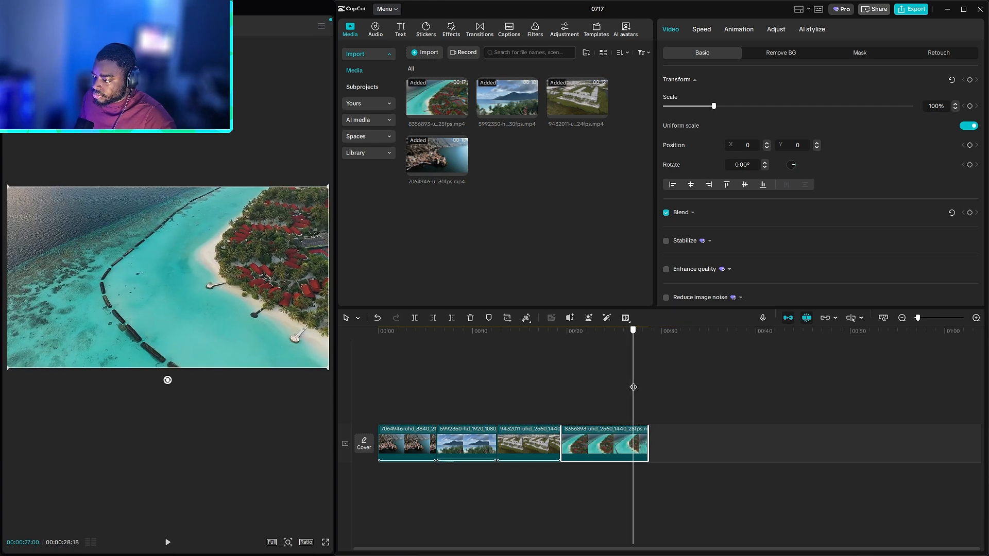
- Apply the Zoom 2 combo animation to the fourth clip and review the animations on the earlier clips
left_click(592, 393)
left_click(739, 29)
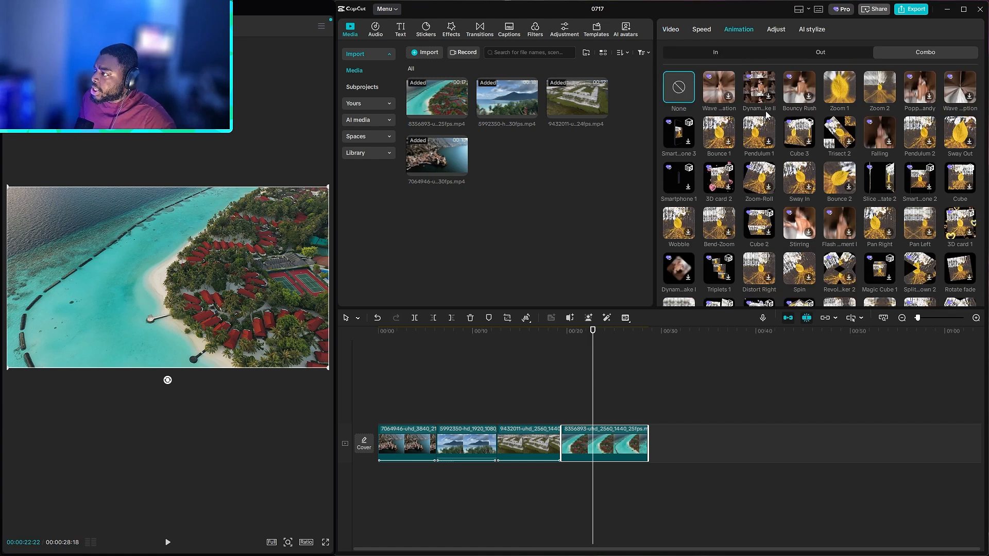
left_click(870, 94)
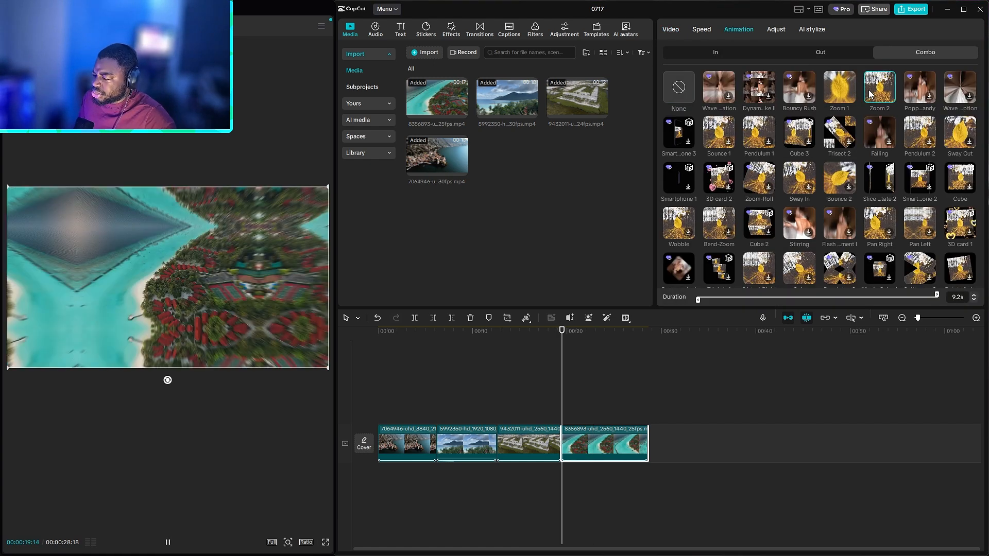
left_click(481, 361)
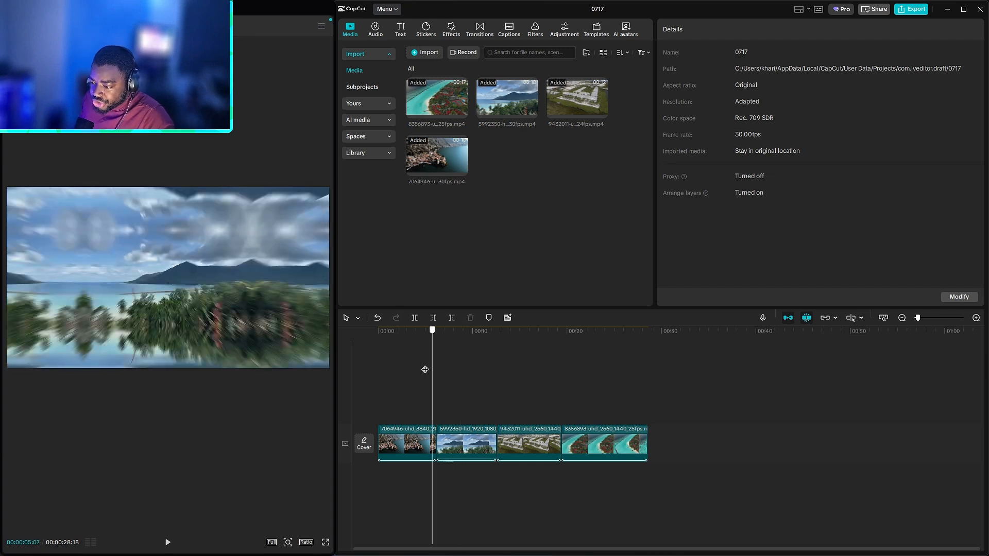
left_click(400, 445)
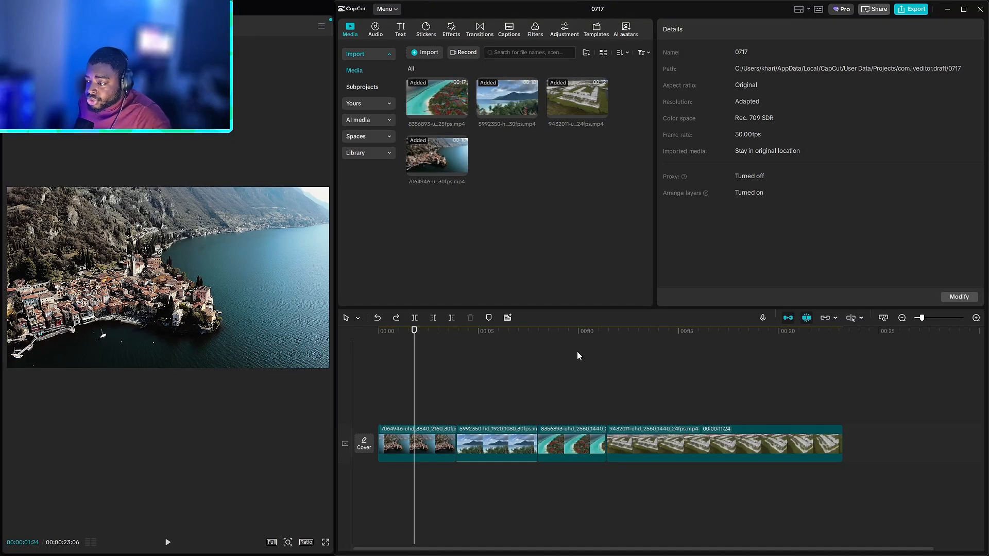
- Apply the Pendulum 1 combo animation to the first clip, 7064946, in the unanimated four-clip sequence
left_click(430, 444)
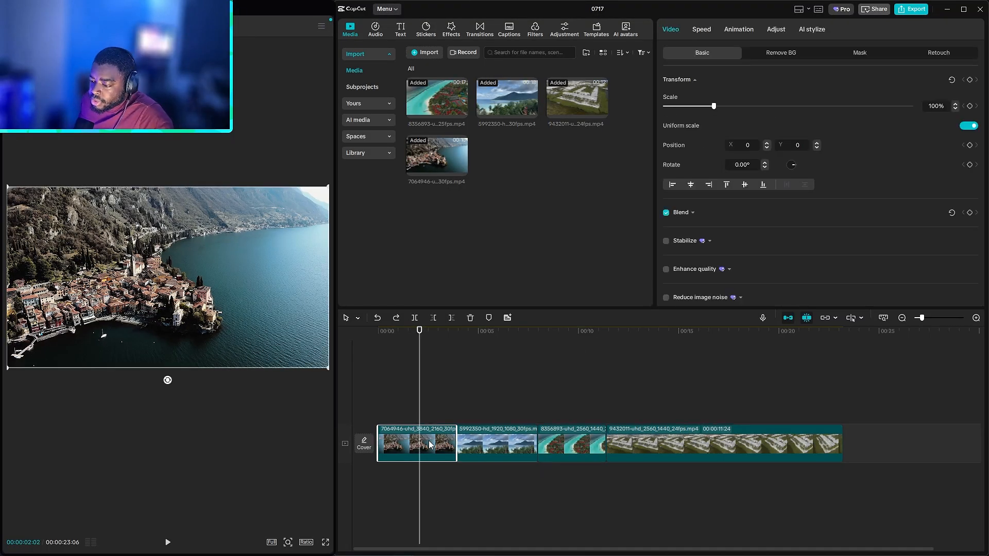
left_click(739, 31)
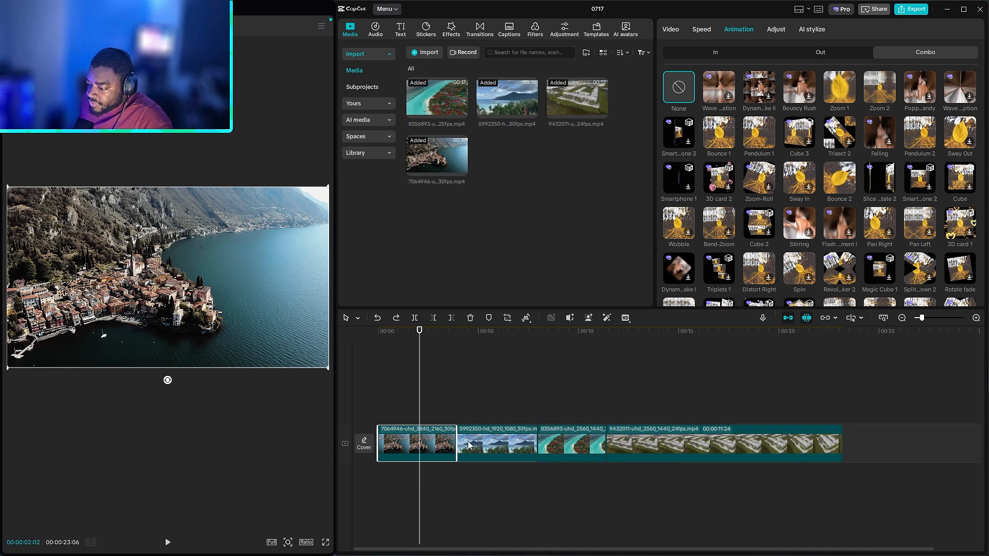
left_click(759, 141)
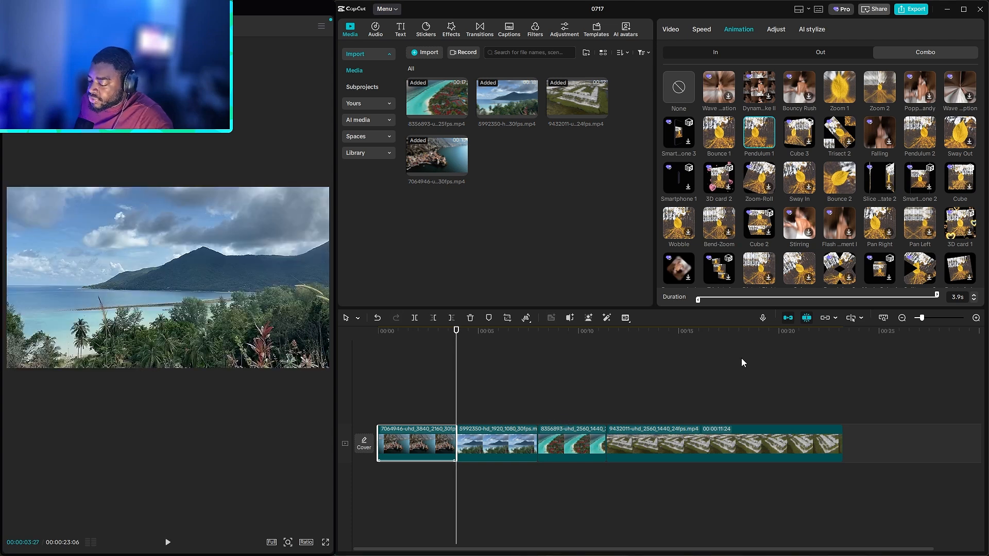
- Inspect the combo animations for the second clip and play the sequence from within the first clip
left_click_drag(455, 395, 489, 392)
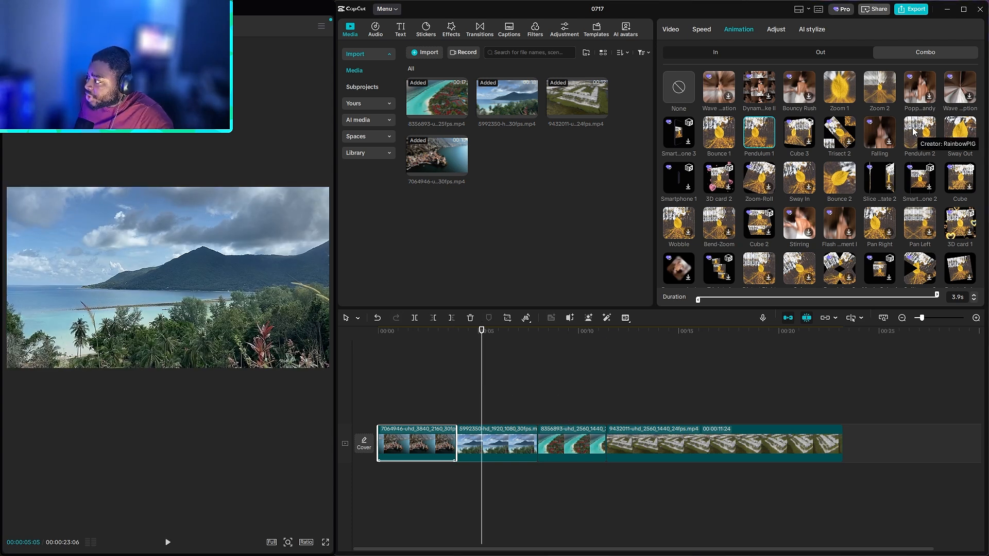
left_click(510, 441)
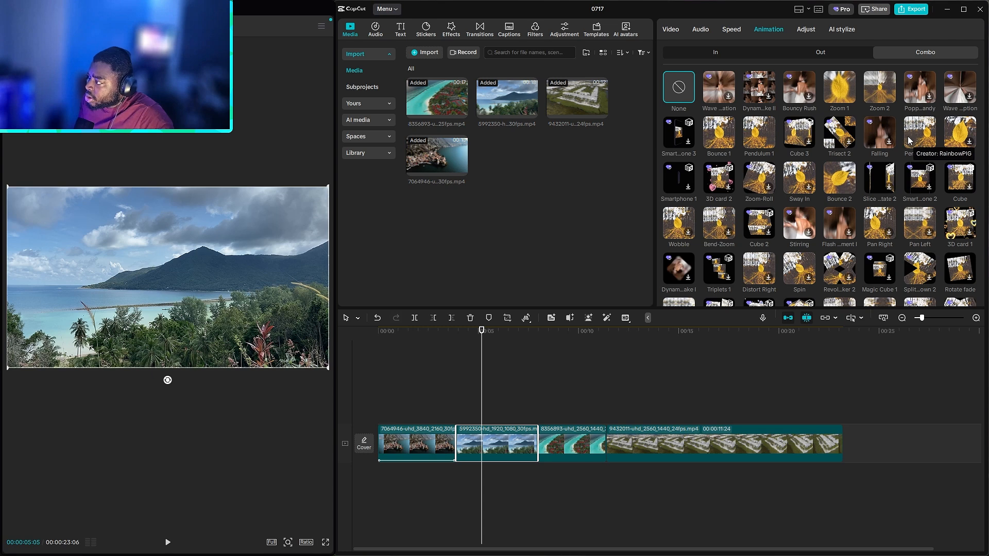
left_click(416, 369)
key("space")
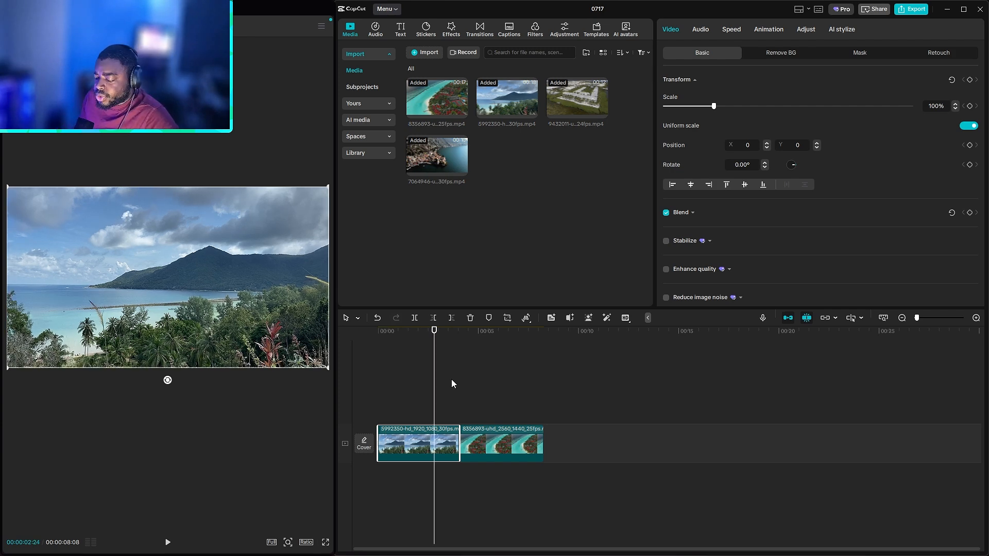
- Shorten the 5992350 clip to 00:00:00:29 and the 8356893 clip after it to 00:00:01:05
left_click_drag(434, 394, 420, 397)
scroll(417, 486, "up", 5)
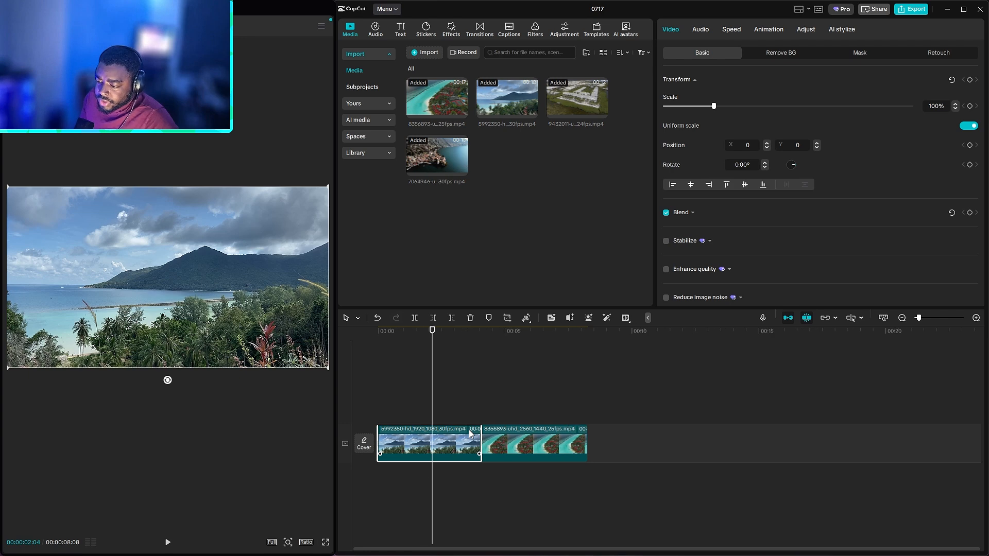
left_click_drag(595, 437, 429, 438)
left_click(428, 385)
left_click(495, 453)
scroll(453, 410, "up", 3)
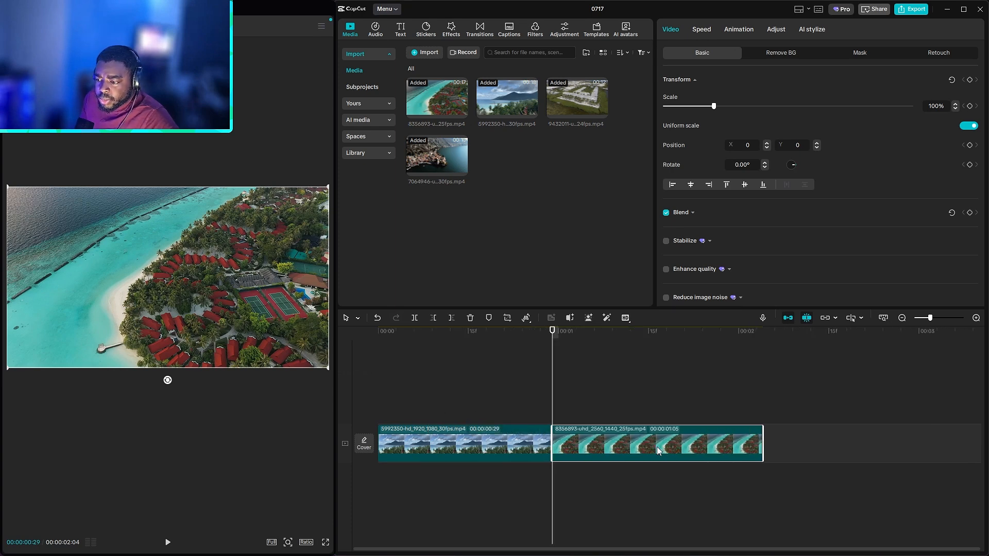
- Scale the first clip, 5992350, up to 225%
left_click_drag(547, 380, 437, 396)
left_click(446, 439)
left_click_drag(713, 106, 769, 109)
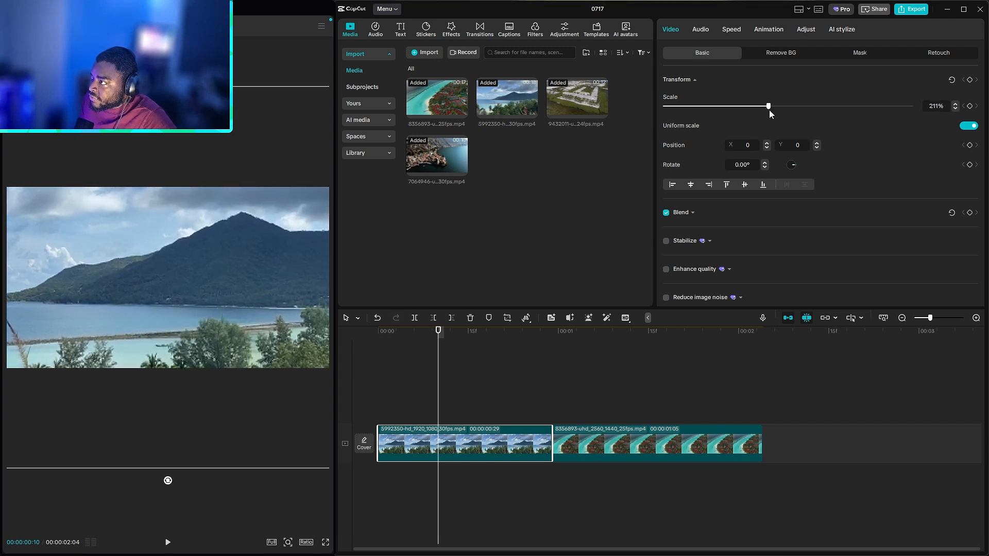
mouse_move(771, 110)
left_mouse_down()
mouse_move(792, 110)
mouse_move(776, 112)
left_mouse_up()
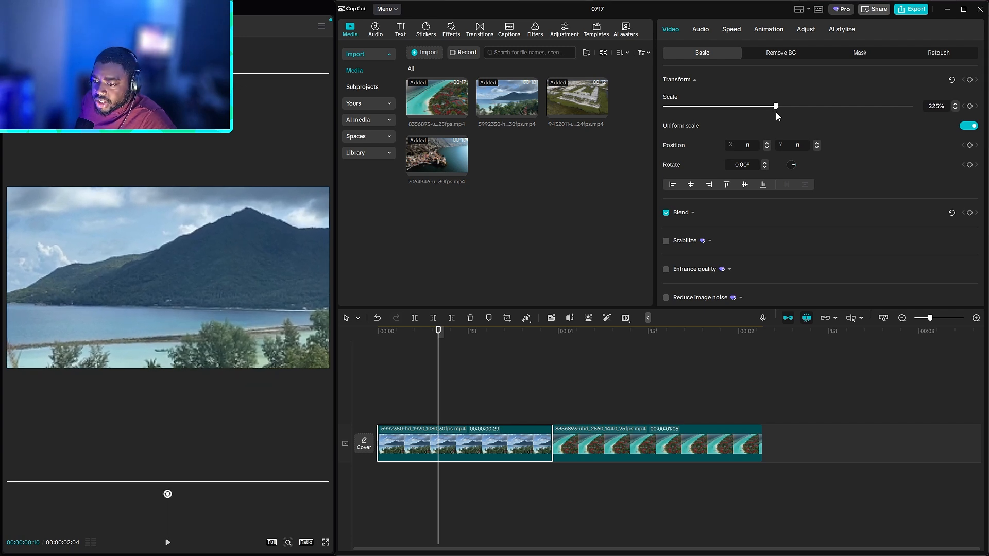
- Trim the first clip to 00:00:00:28 and return the playhead to the start of the timeline
left_click_drag(468, 385, 377, 387)
left_click(402, 388)
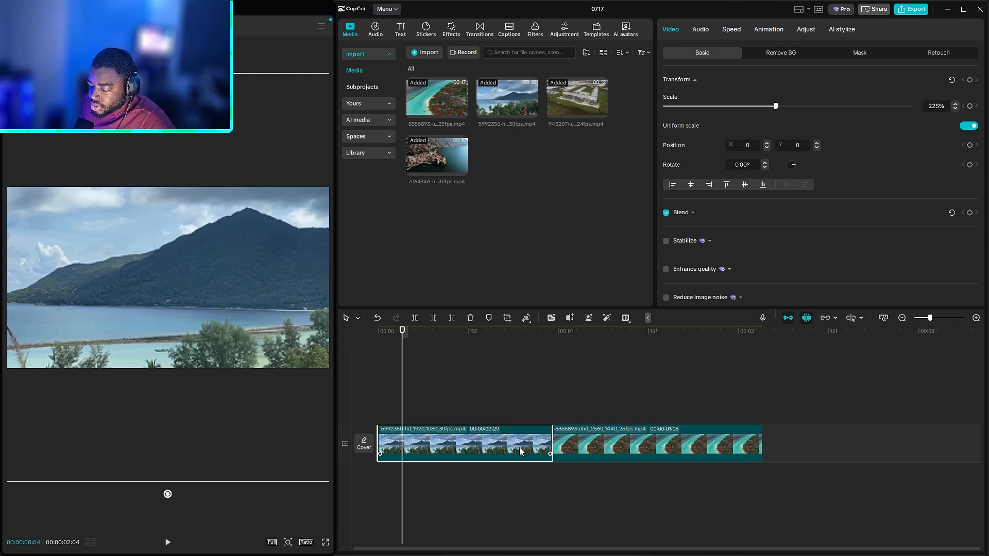
left_click_drag(552, 435, 546, 435)
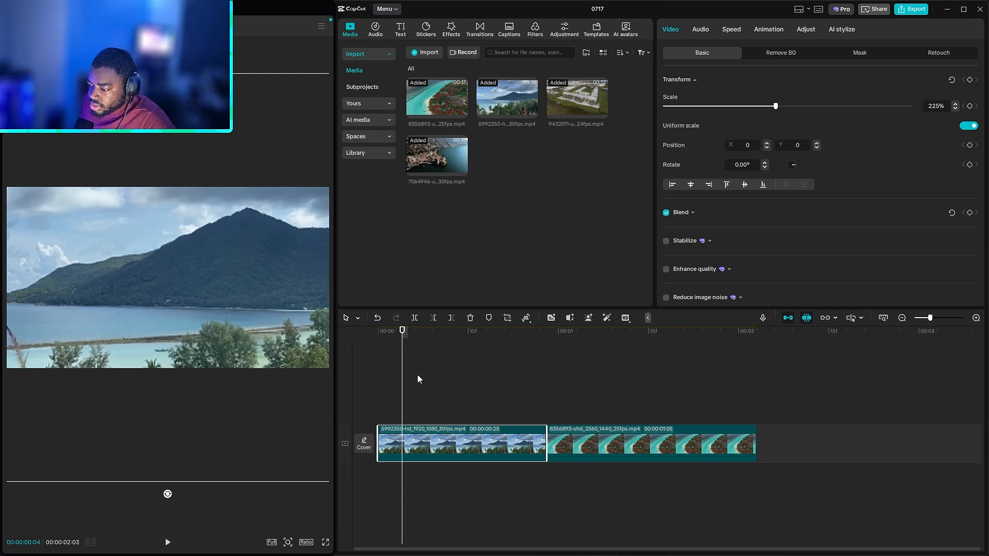
left_click_drag(403, 387, 378, 389)
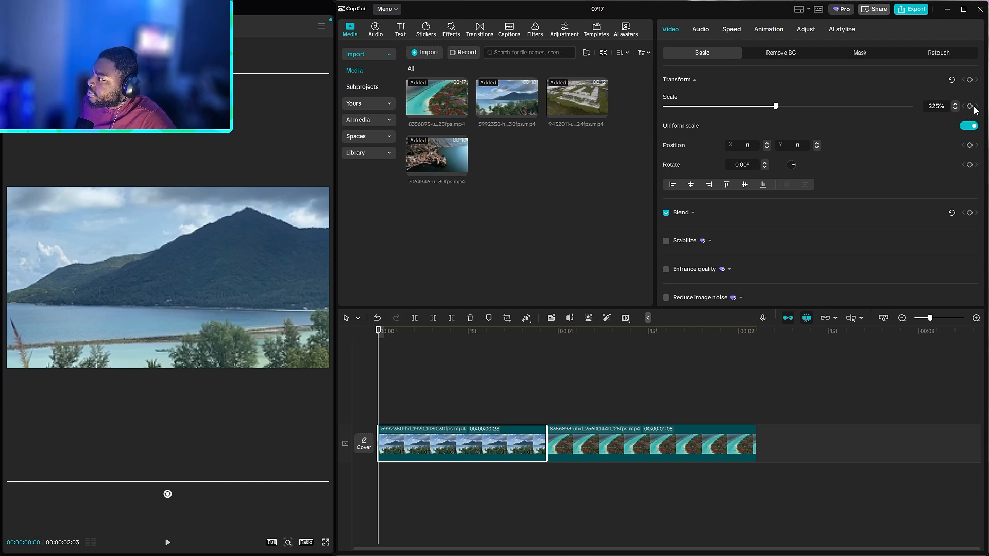
- Add an end scale keyframe of 100% to the first clip, 5992350, at 00:00:00:27
left_click_drag(463, 402, 546, 402)
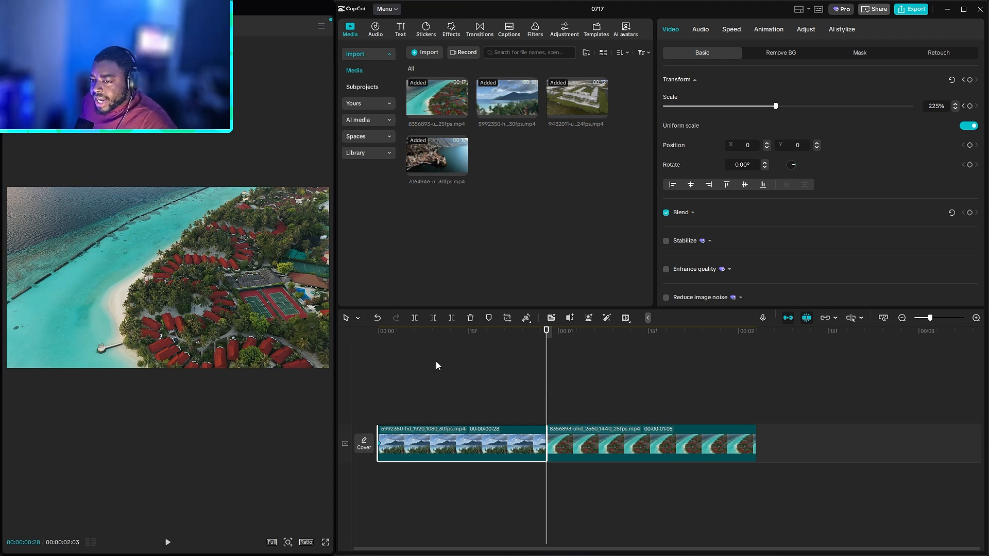
key("Left")
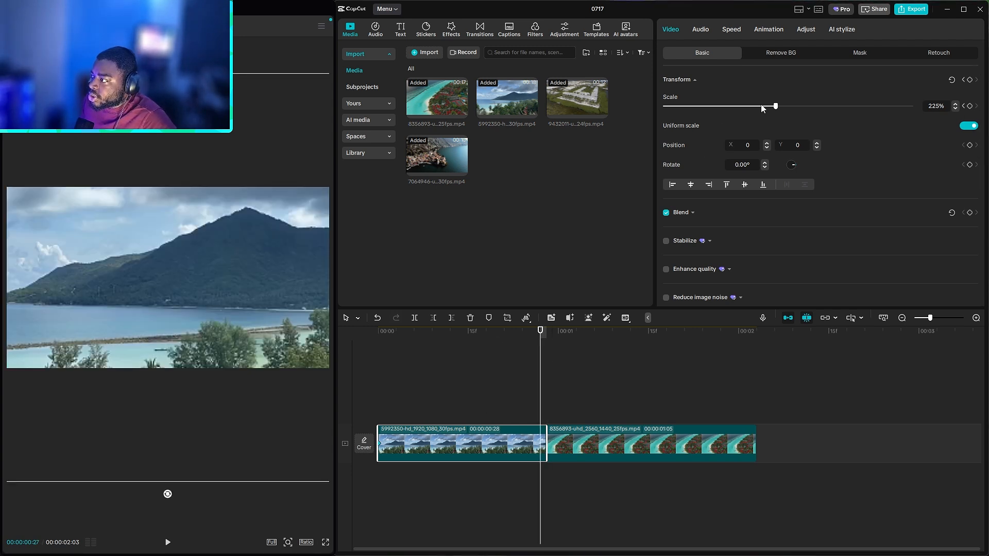
left_click(939, 109)
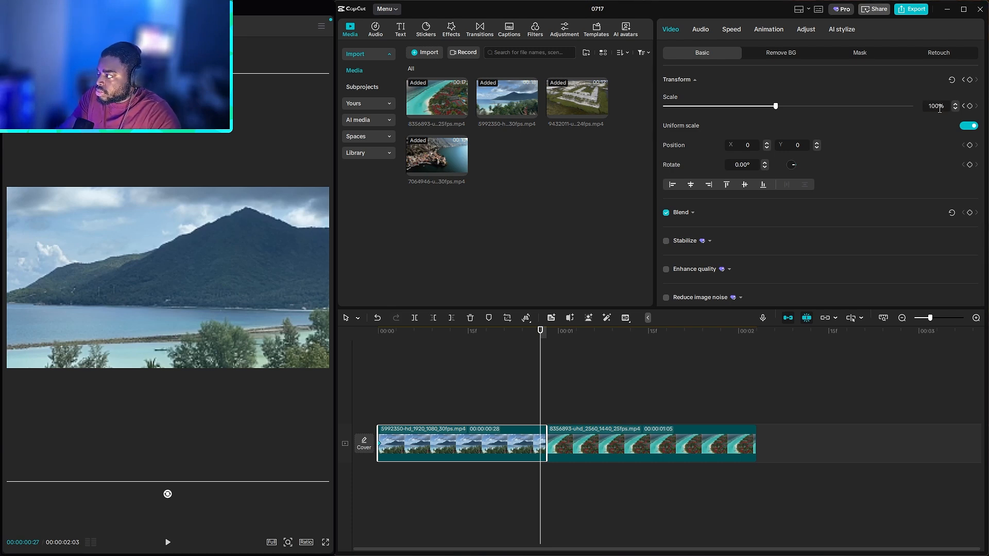
left_click(408, 371)
left_click(450, 442)
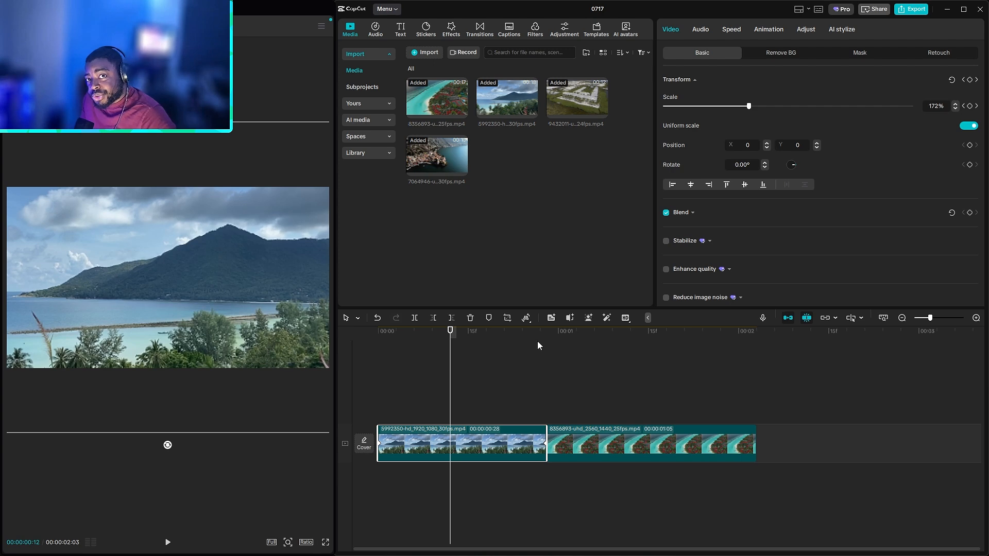
- Show the variable speed animation graph for the first clip's scale keyframes and check its preset curves
right_click(469, 434)
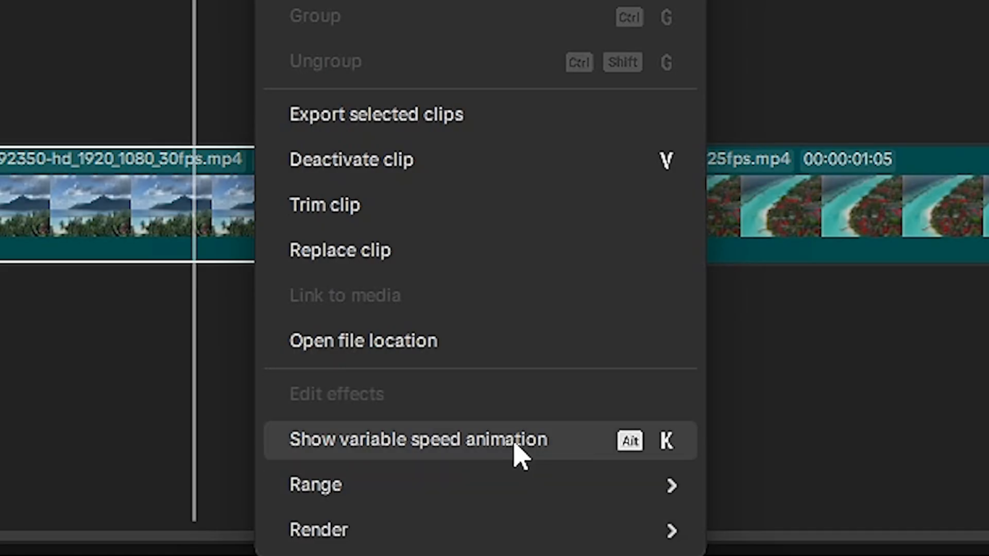
left_click(515, 443)
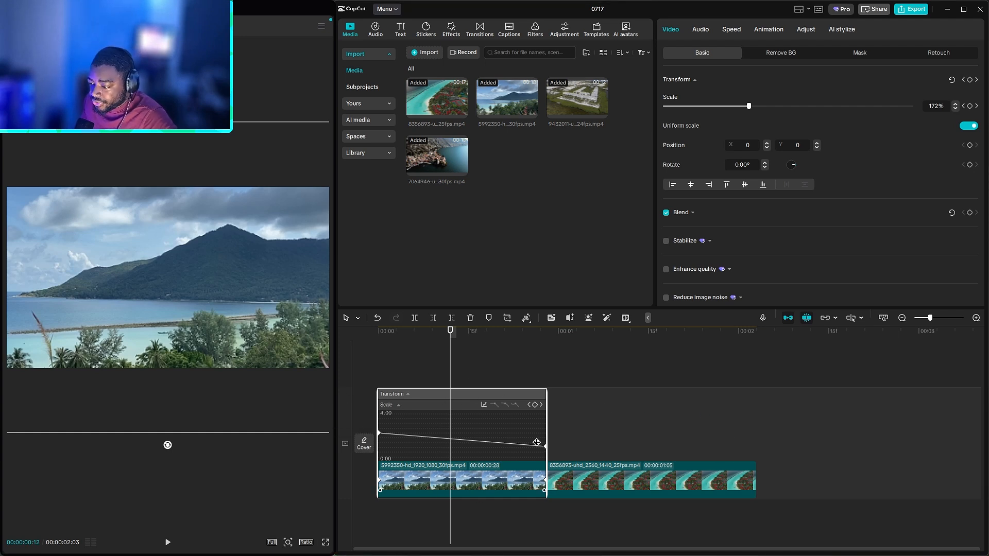
scroll(523, 446, "up", 2)
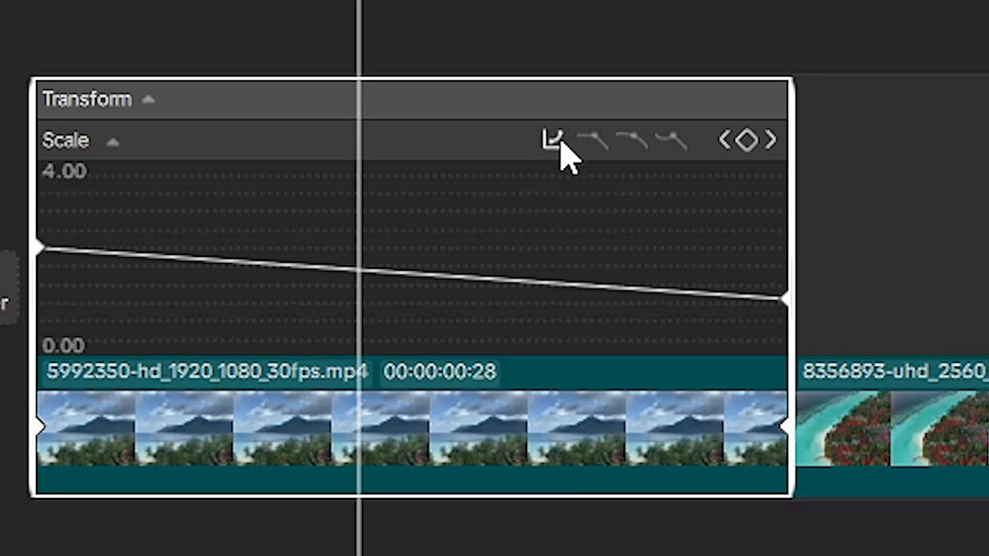
left_click(559, 142)
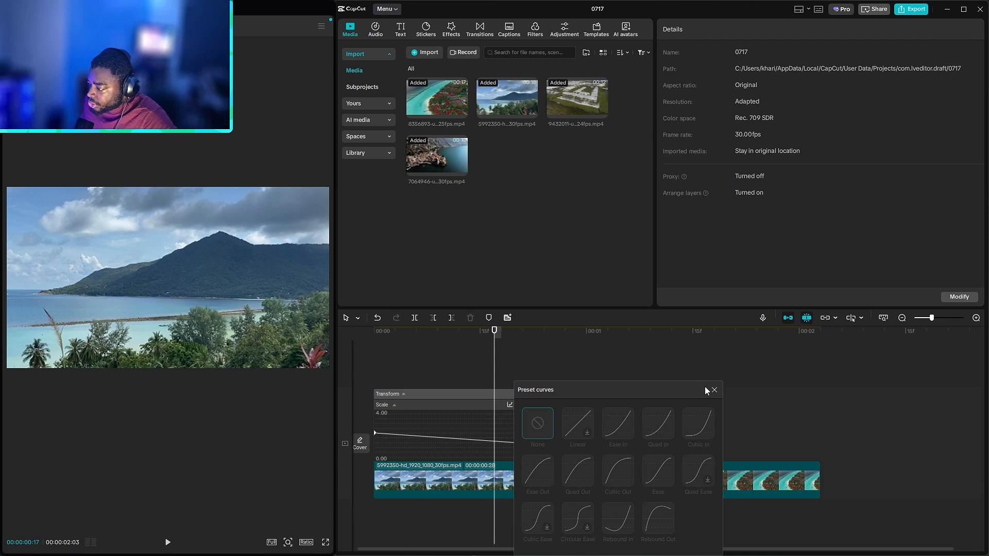
left_click(713, 391)
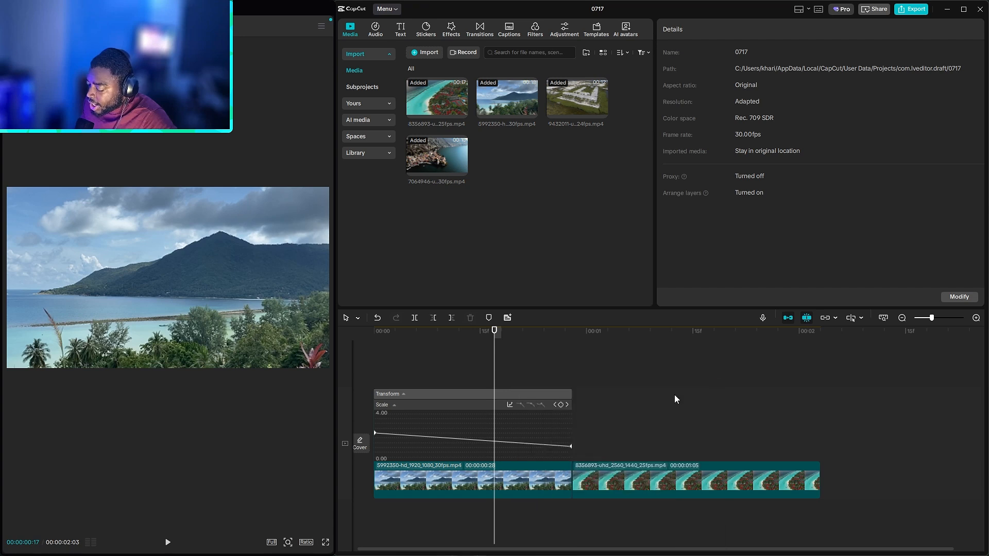
- Apply the Ease In preset curve between the first clip's two scale keyframes and collapse its Transform graph
left_click(380, 436)
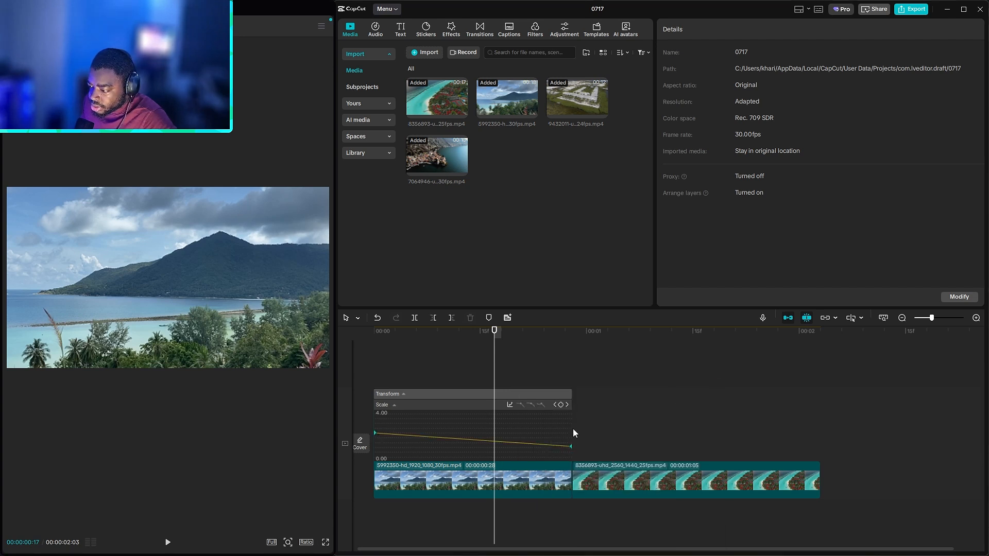
left_click(510, 405)
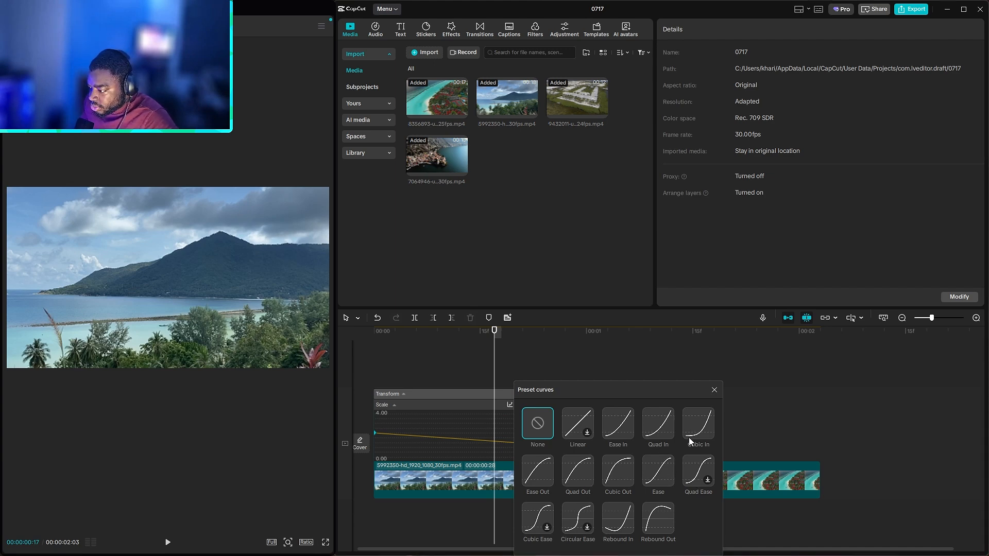
left_click(619, 421)
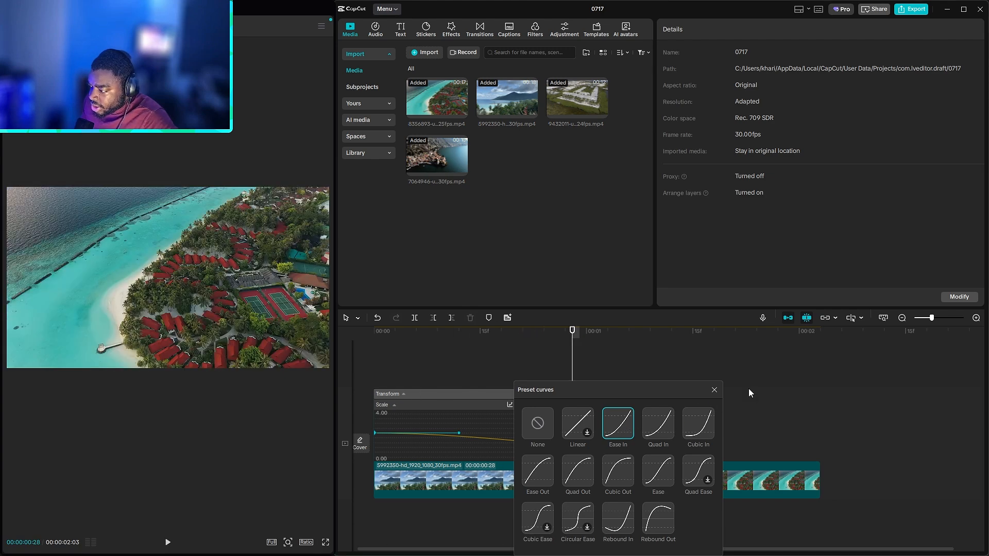
left_click(714, 389)
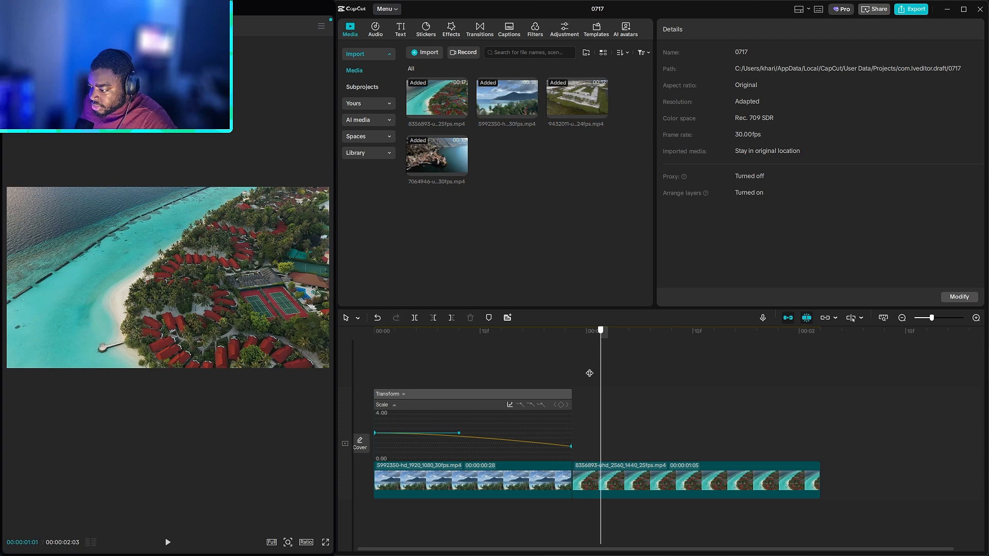
left_click(491, 486)
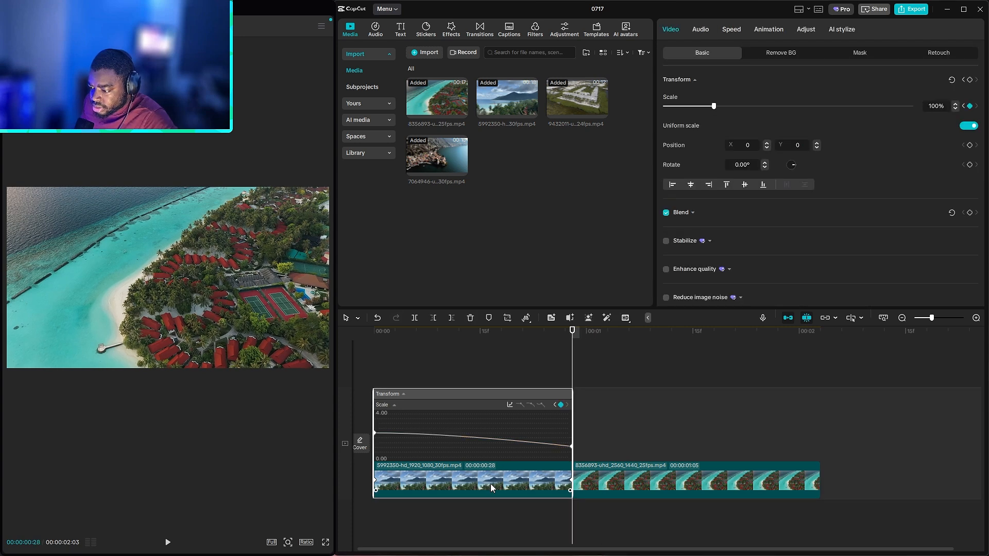
left_click(404, 393)
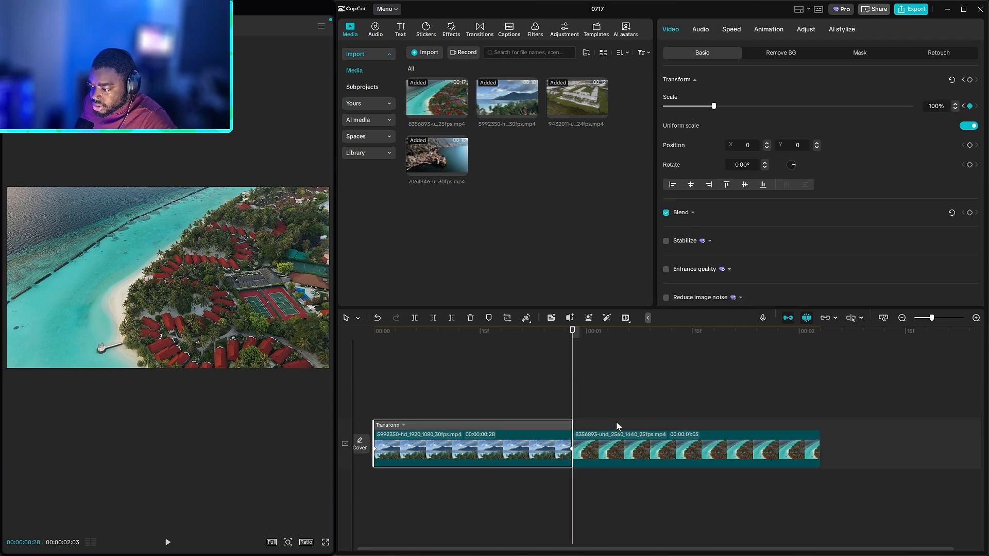
- Scale the second clip, 8356893, up to 262% and keyframe that scale at the clip's start, 00:00:00:28
left_click(640, 434)
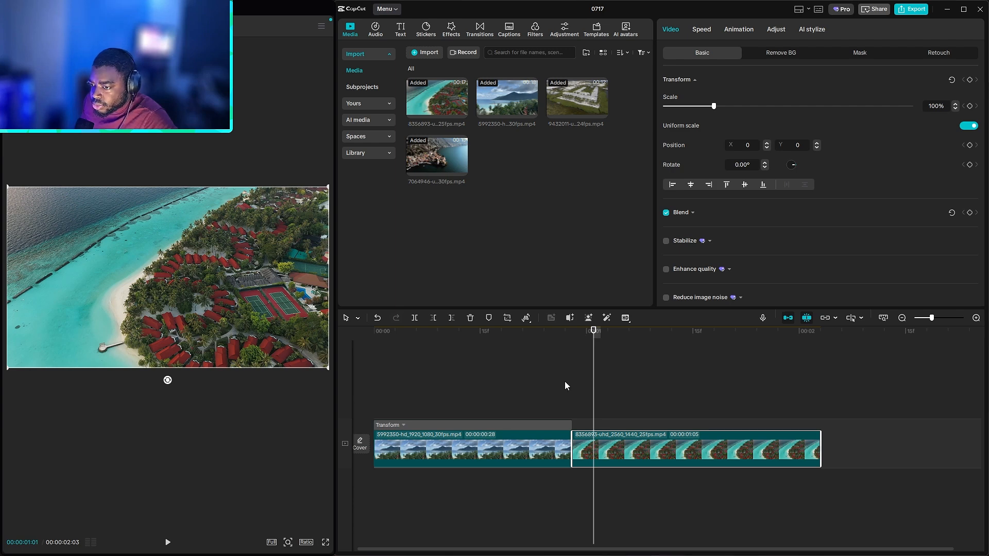
key("Left")
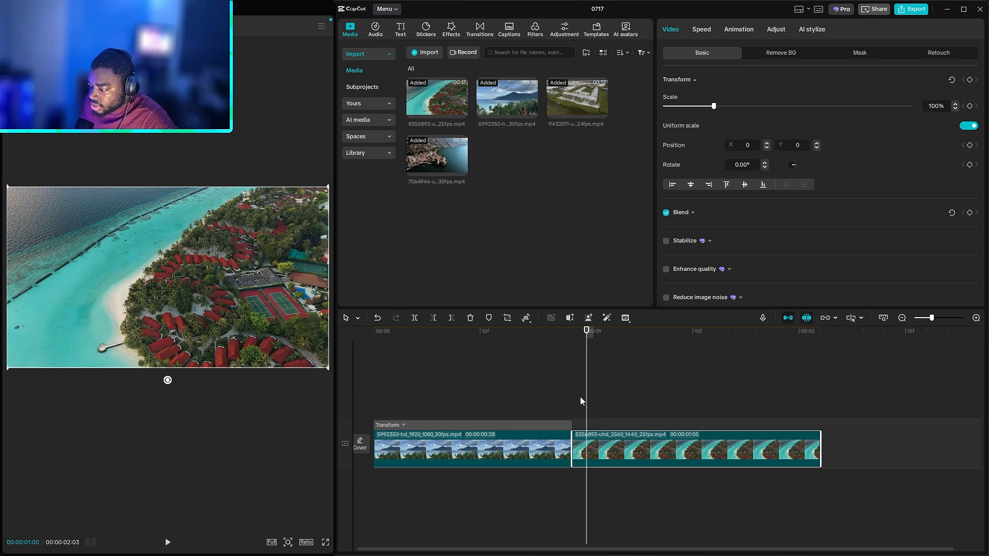
left_click_drag(716, 105, 793, 116)
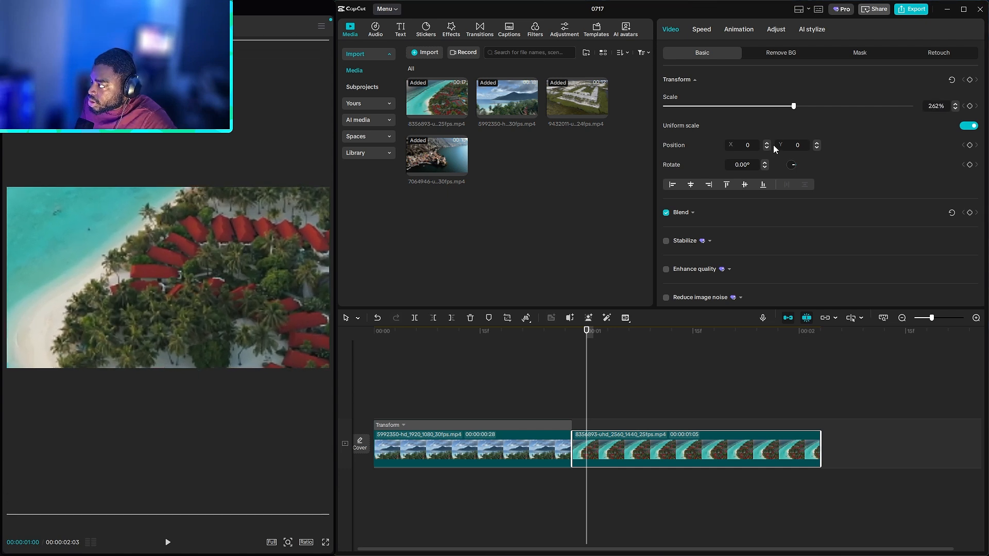
key("Left")
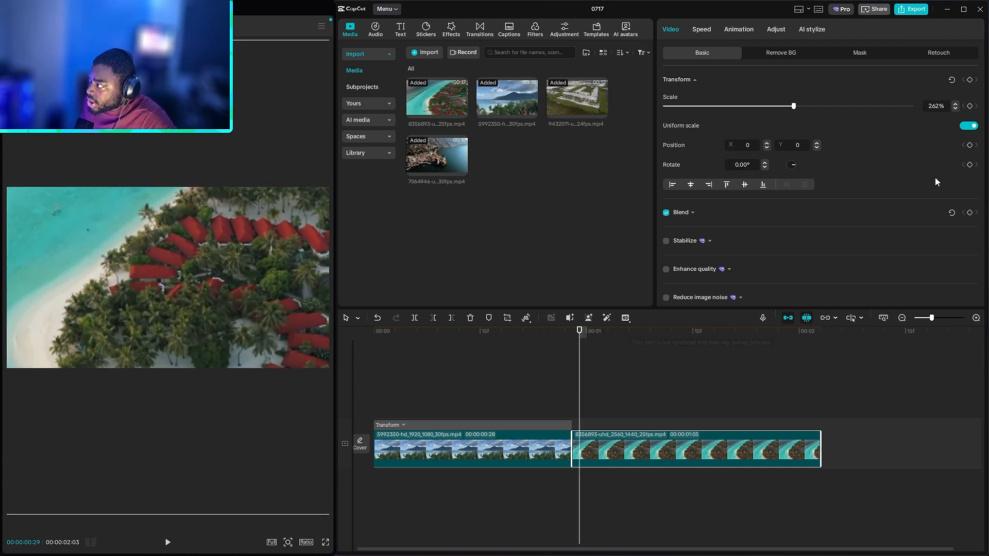
left_click(970, 105)
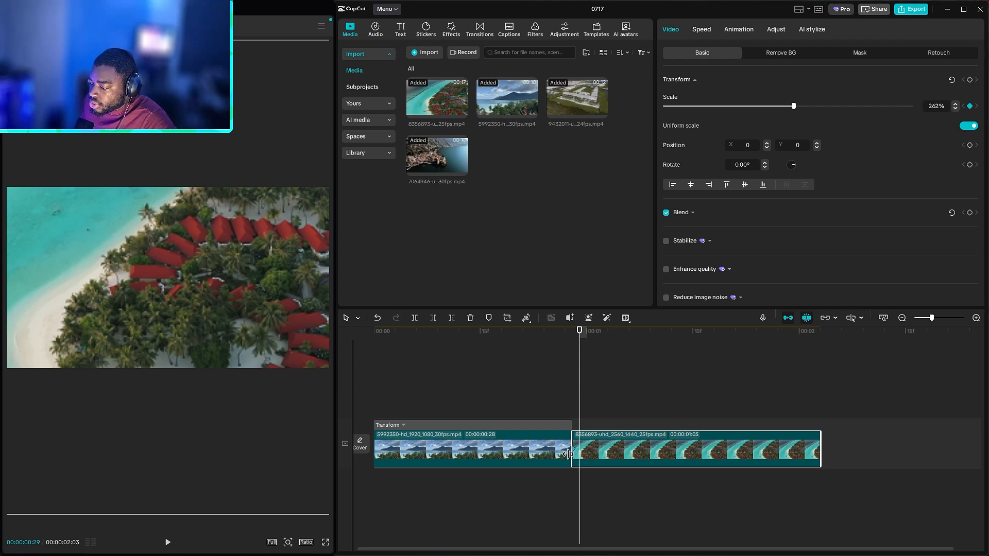
left_click(581, 393)
left_click_drag(580, 397, 572, 397)
left_click(589, 454)
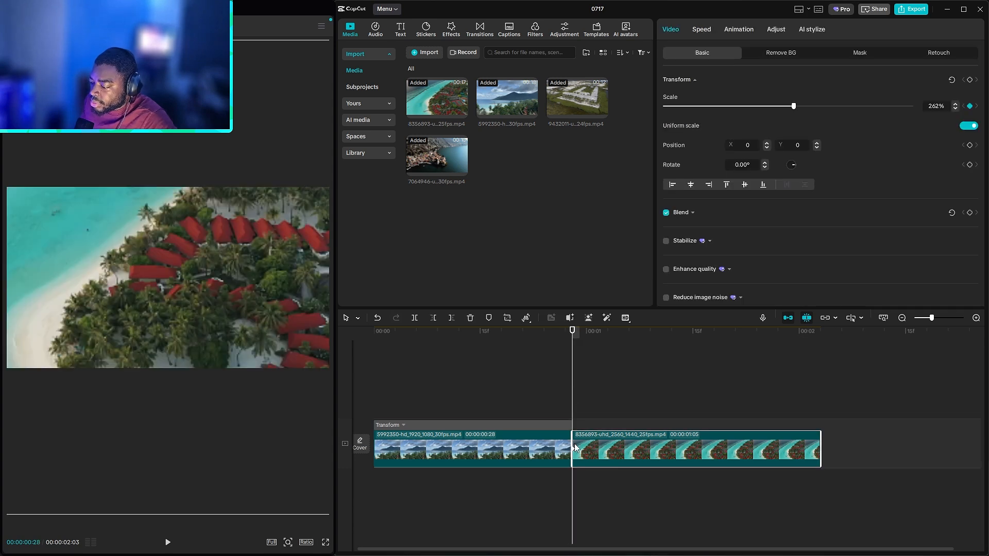
- Set the second clip's scale to 100% at 00:00:01:25 as its ending keyframe
left_click_drag(578, 378, 764, 416)
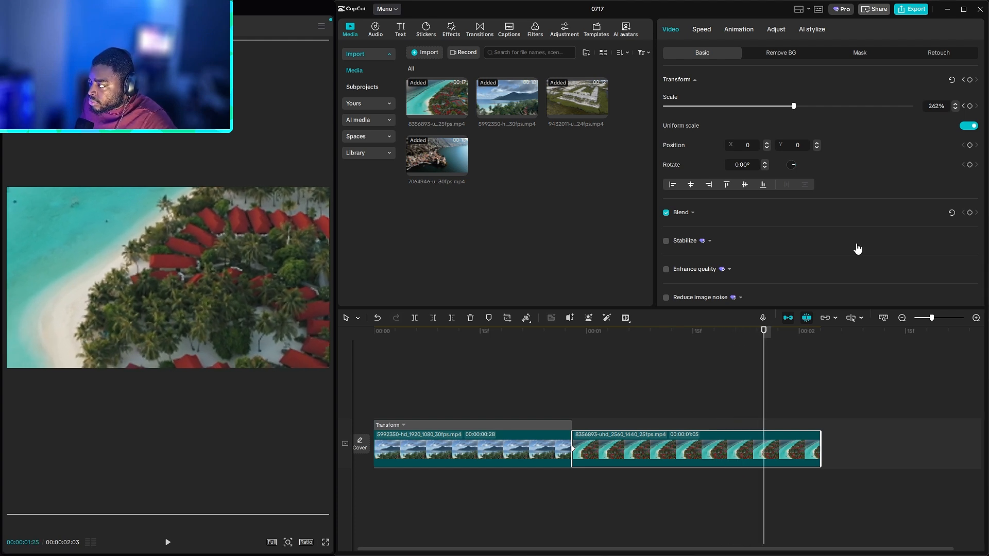
left_click(936, 105)
key("BackSpace")
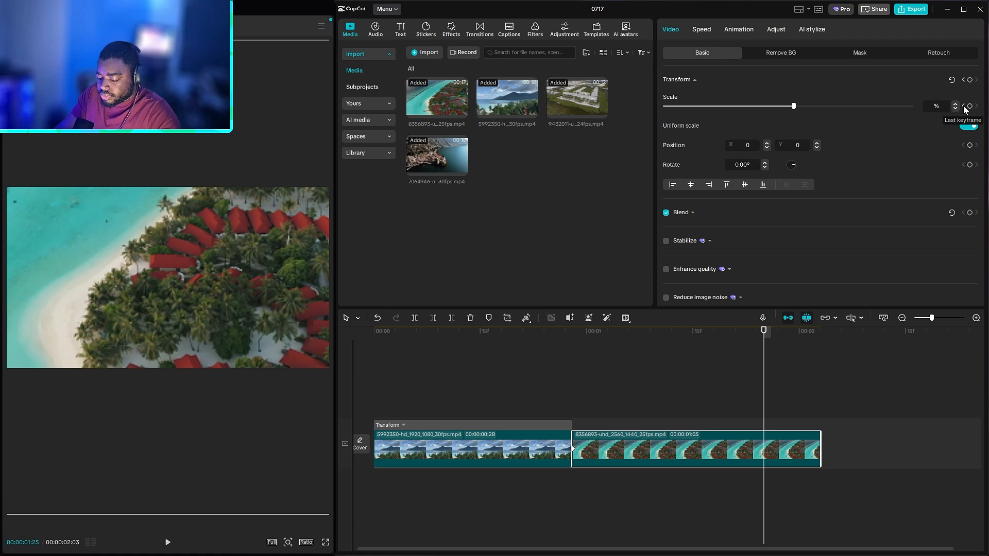
type("100")
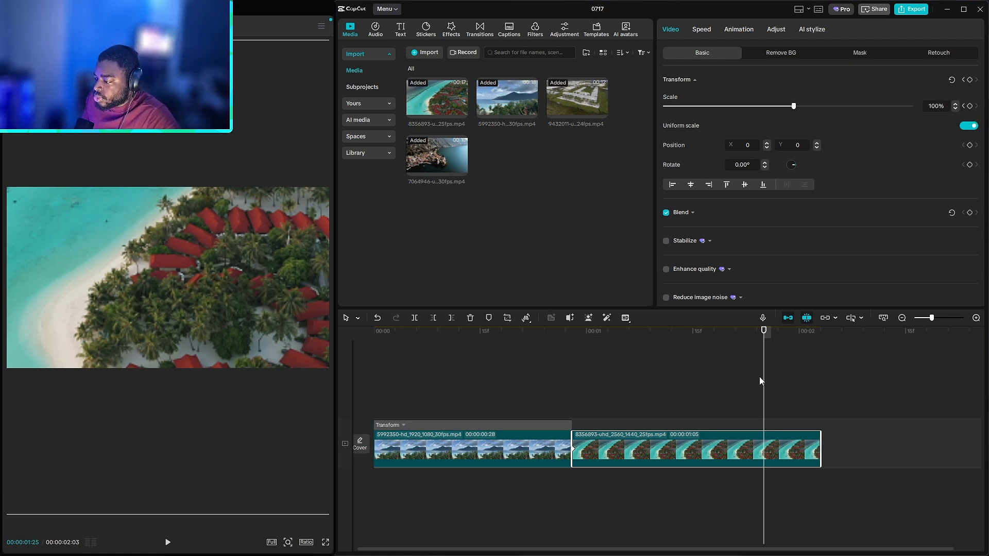
left_click(714, 373)
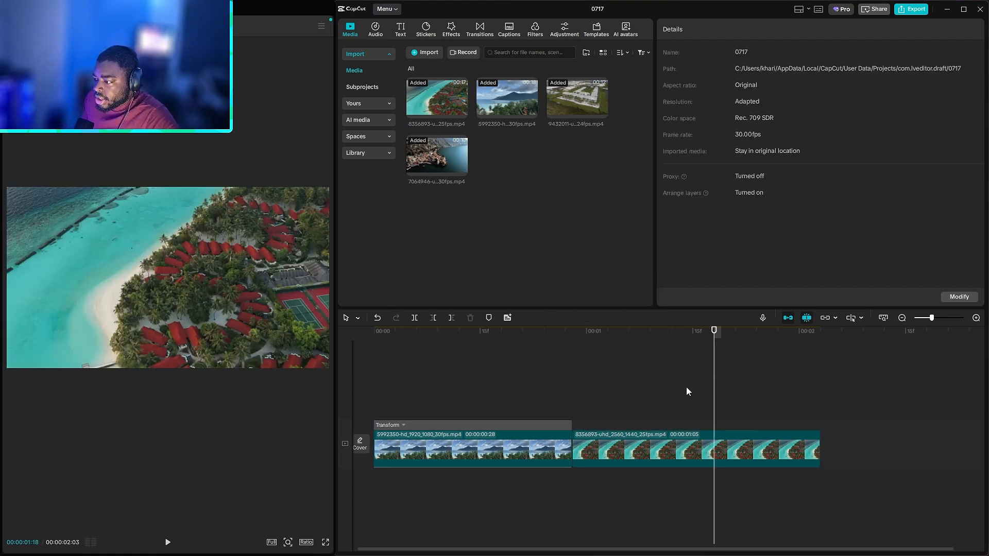
- Show the second clip's variable speed animation graph and apply the Ease Out preset curve to its scale keyframes
left_click(665, 448)
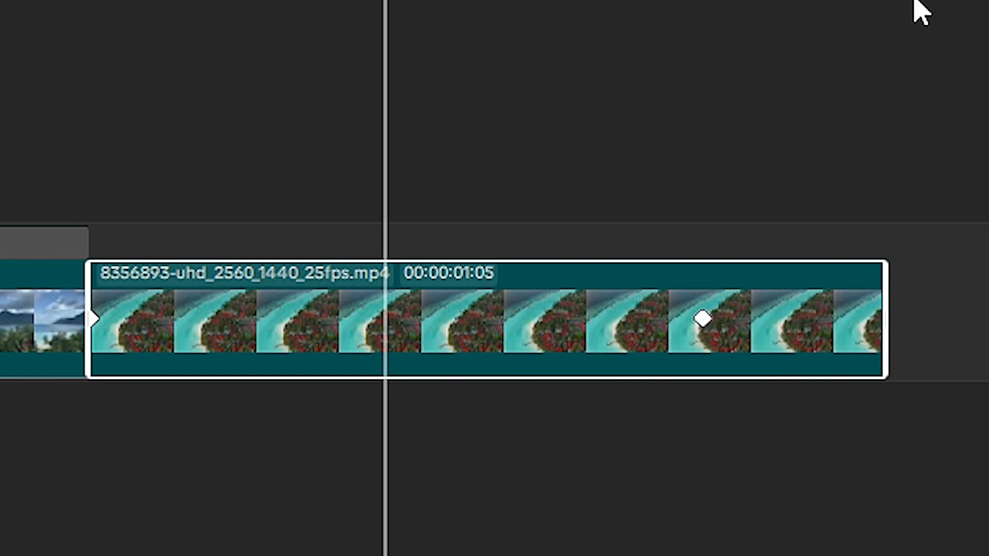
key("alt+k")
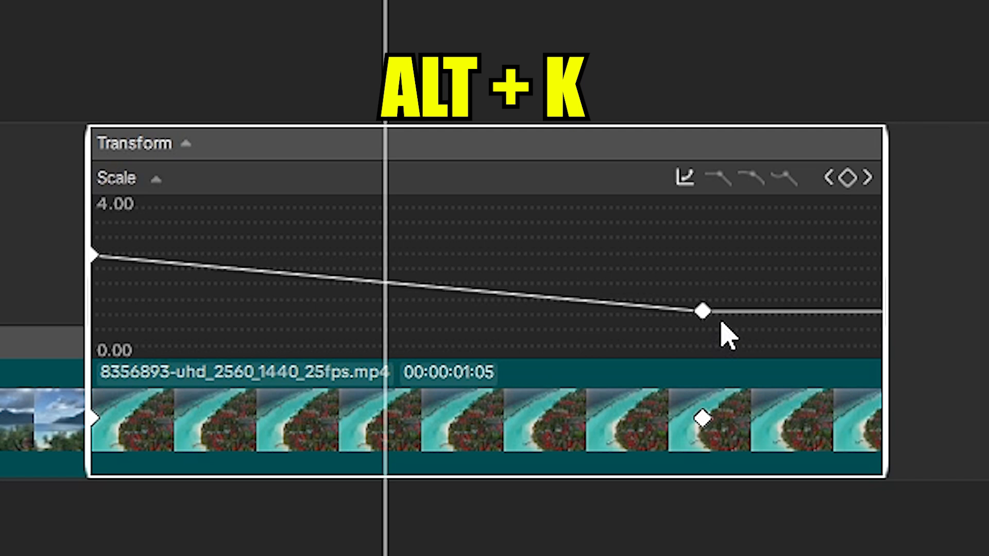
left_click_drag(632, 224, 771, 341)
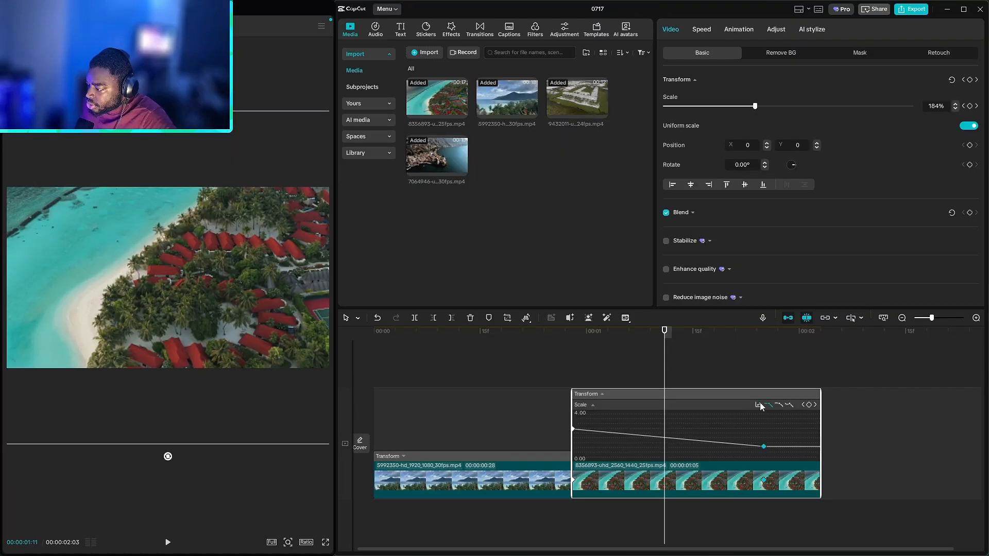
left_click(759, 406)
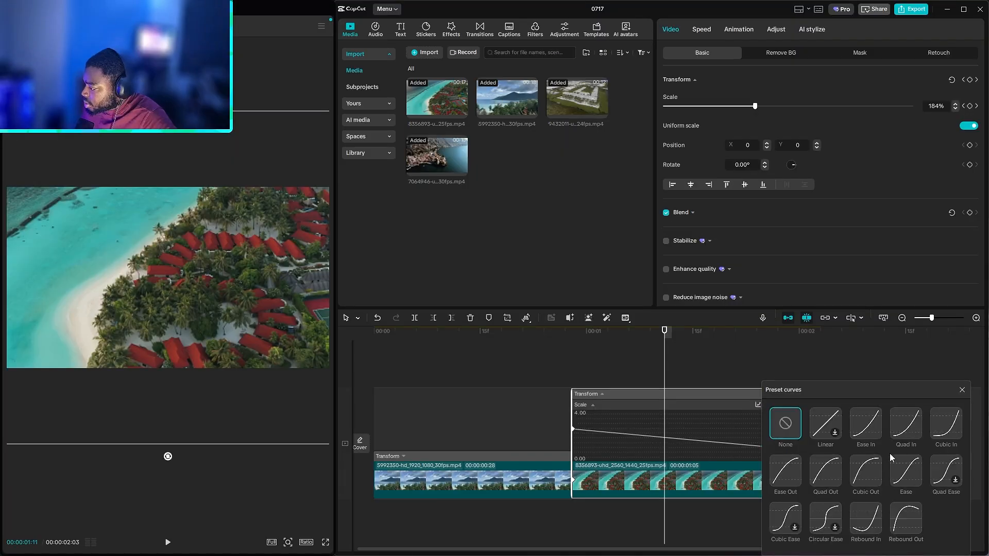
left_click(787, 473)
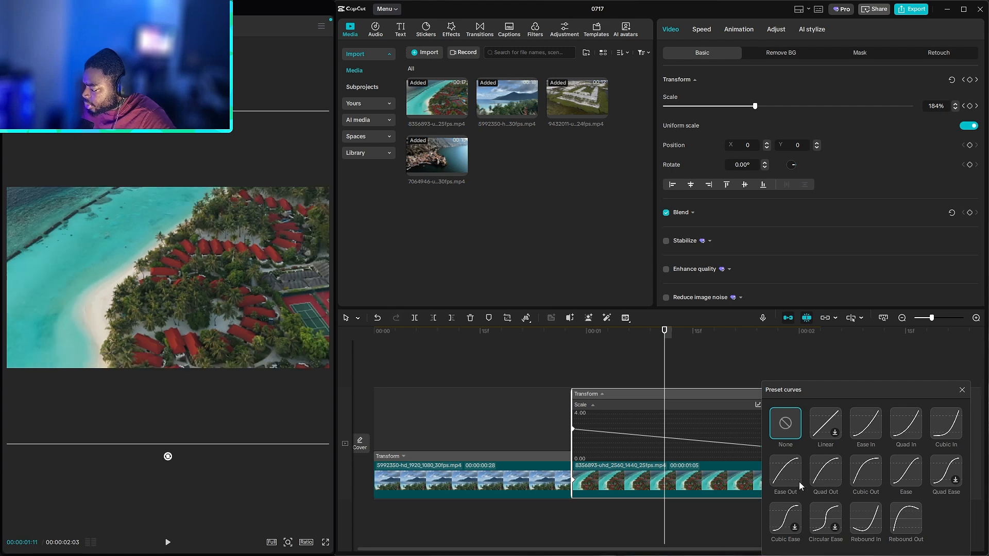
left_click(962, 390)
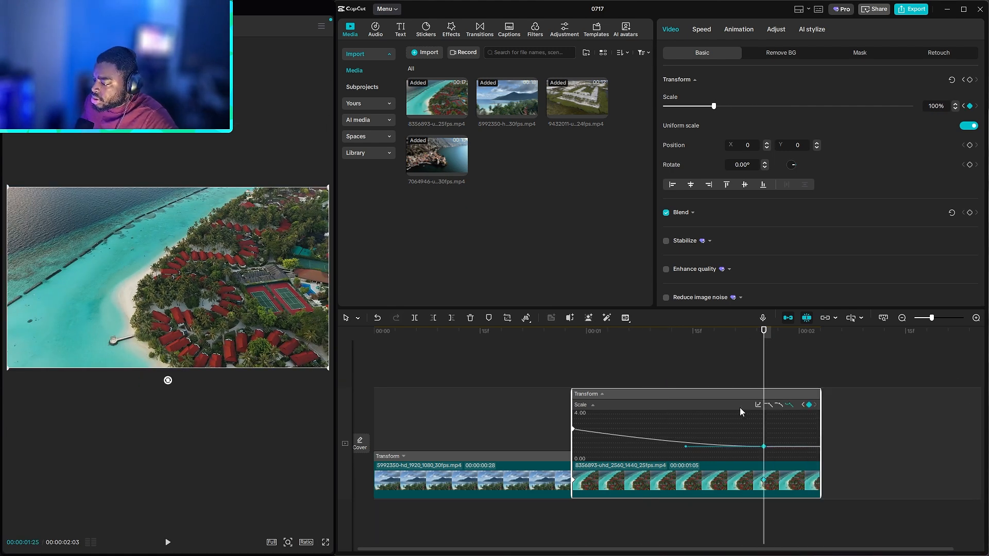
- Move the first clip's ending scale keyframe earlier and trim the clip's end to it, shortening the sequence to 00:00:01:17
left_click(568, 483)
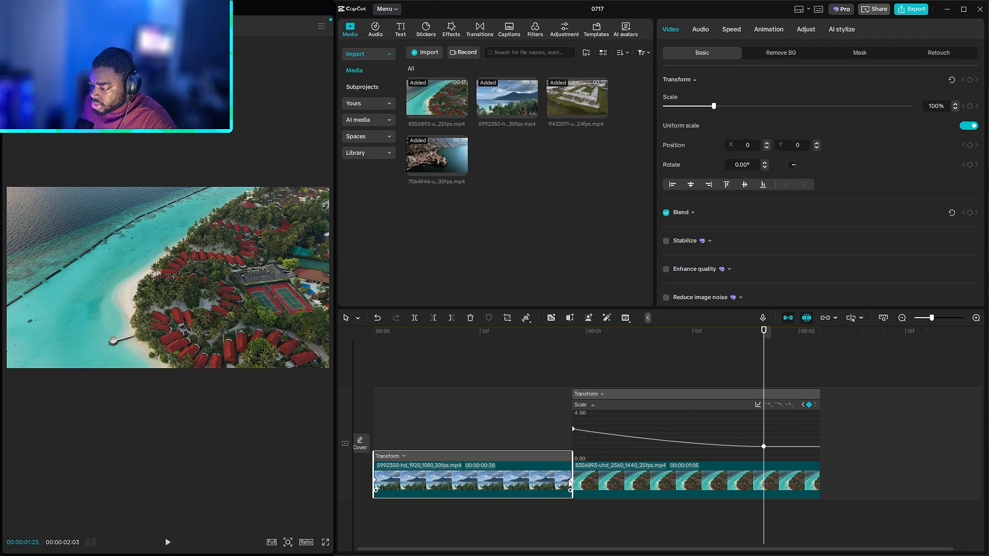
left_click_drag(572, 482, 560, 483)
left_click_drag(456, 482, 458, 482)
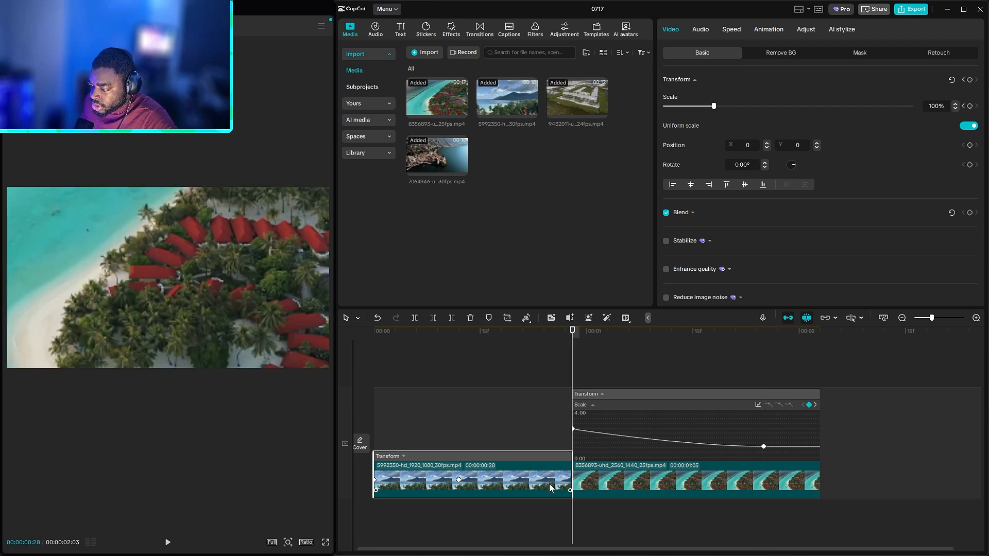
left_click_drag(572, 478, 463, 485)
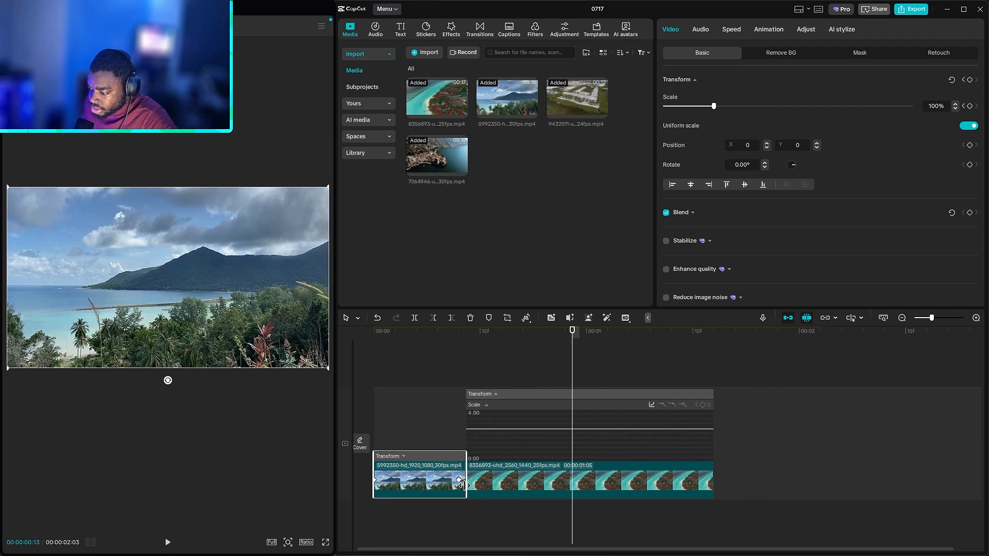
left_click(572, 484)
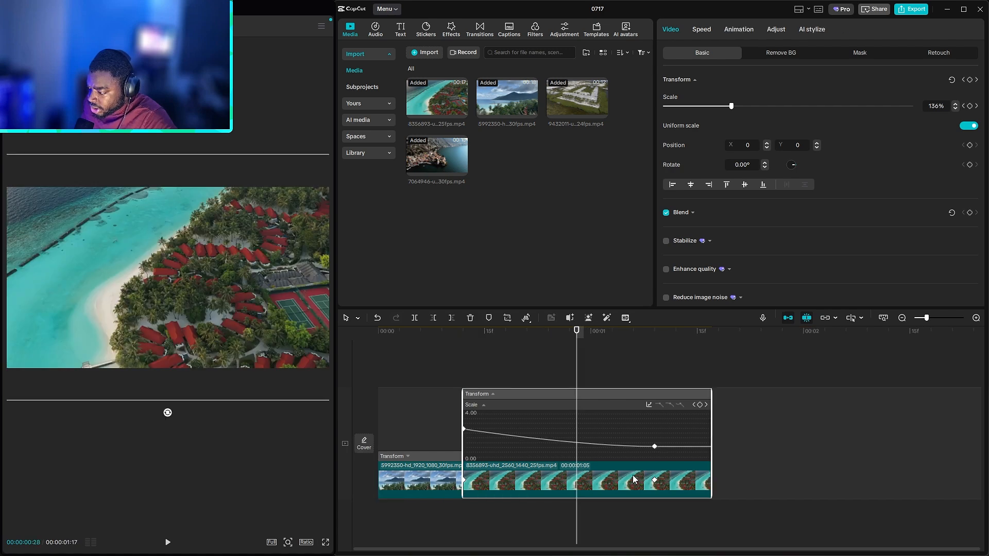
- Move the second clip's ending scale keyframe earlier and trim the clip's end to it, shortening the sequence to 00:00:00:24
left_click_drag(655, 483, 549, 484)
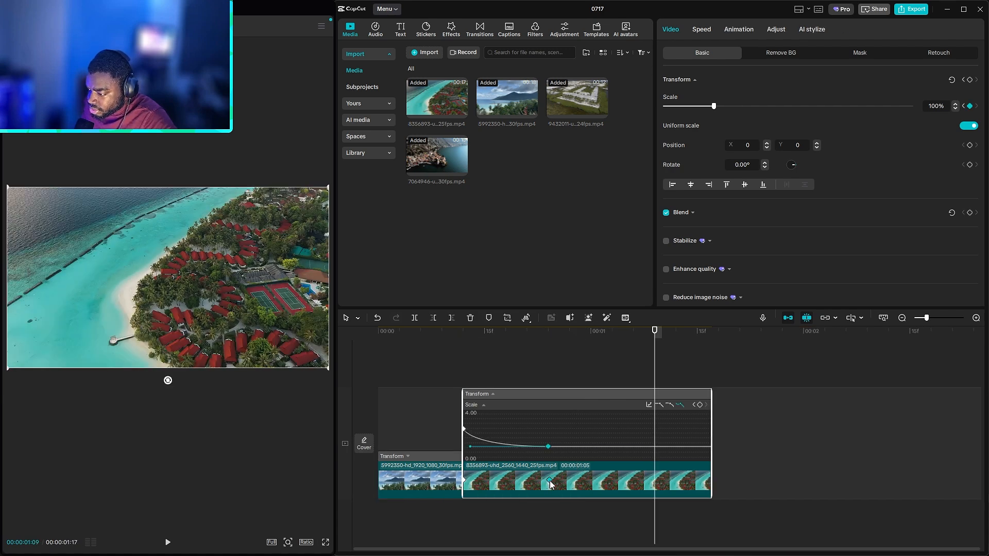
left_click_drag(711, 483, 548, 492)
left_click(429, 374)
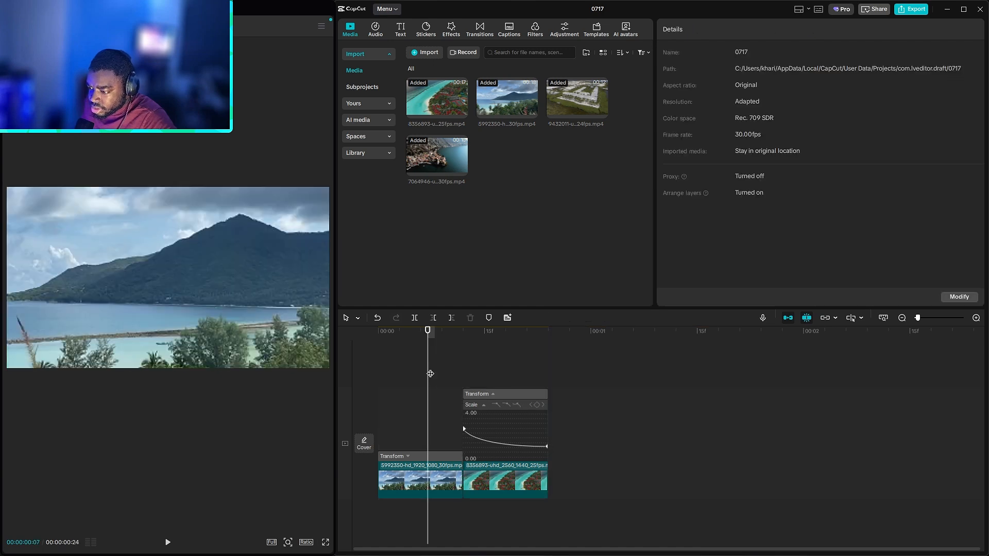
left_click(493, 395)
- Play back the shortened zoom transition from the start of the sequence, scrubbing through both clips
left_click_drag(426, 373, 360, 375)
key("space")
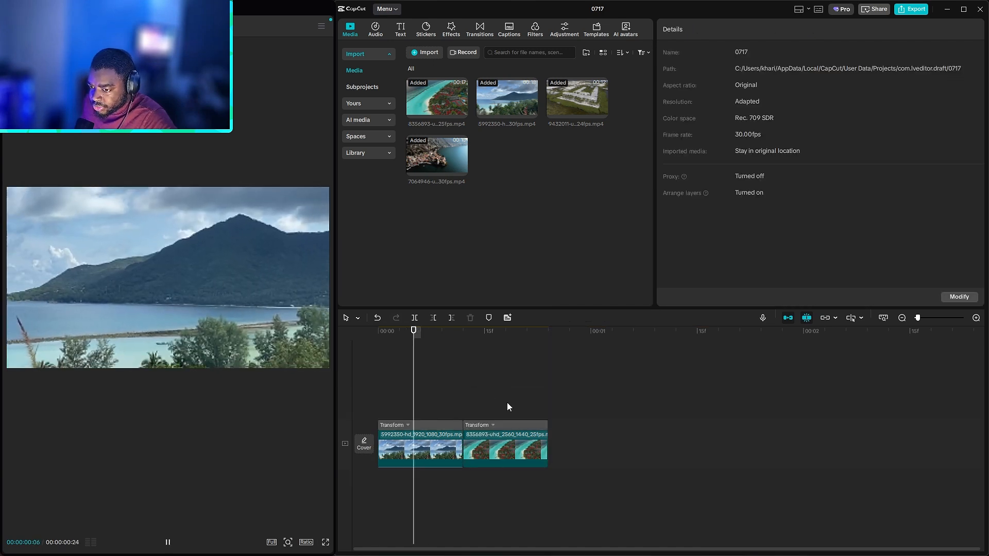
key("space")
left_click(483, 381)
left_click_drag(397, 384, 351, 370)
key("space")
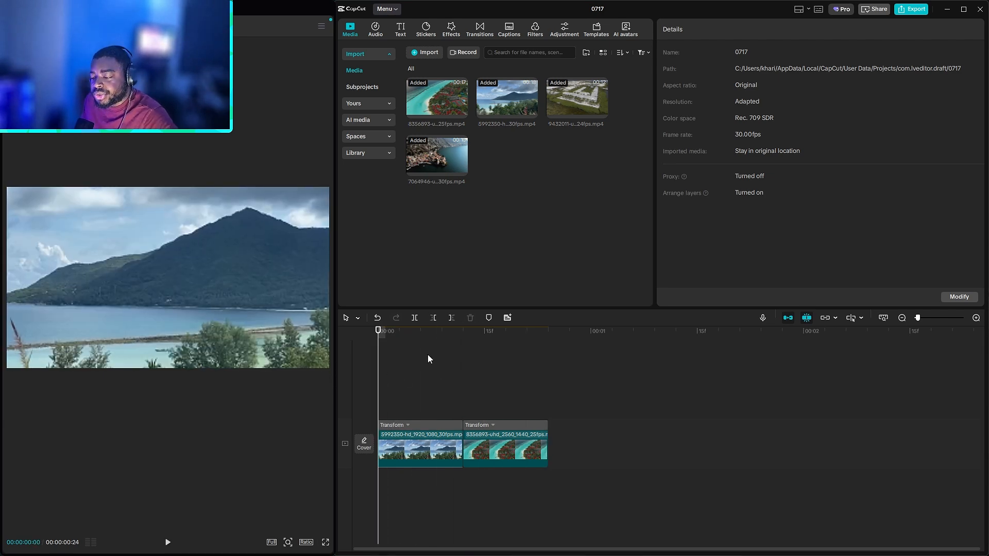
left_click(404, 362)
mouse_move(401, 369)
left_mouse_down()
mouse_move(388, 373)
mouse_move(407, 367)
left_mouse_up()
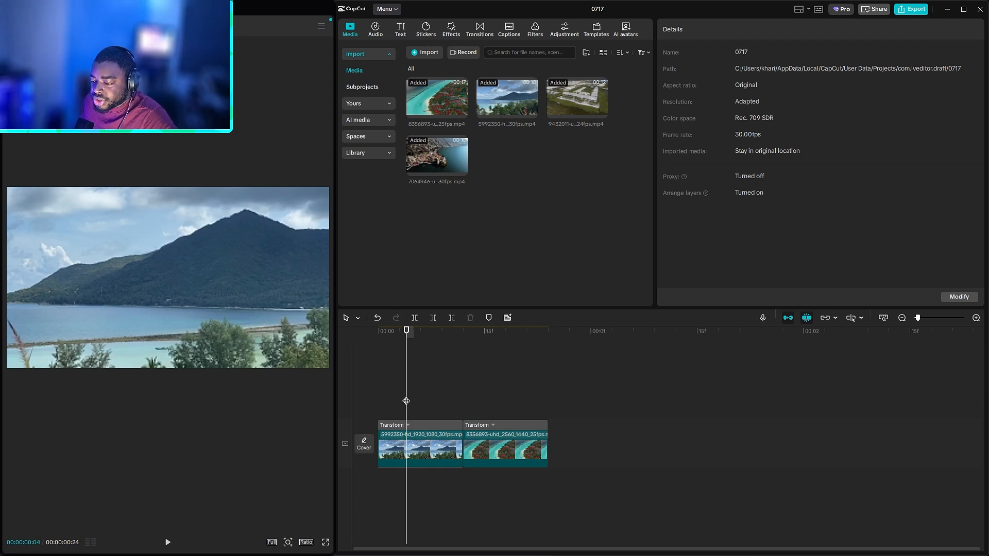
left_click_drag(406, 401, 346, 395)
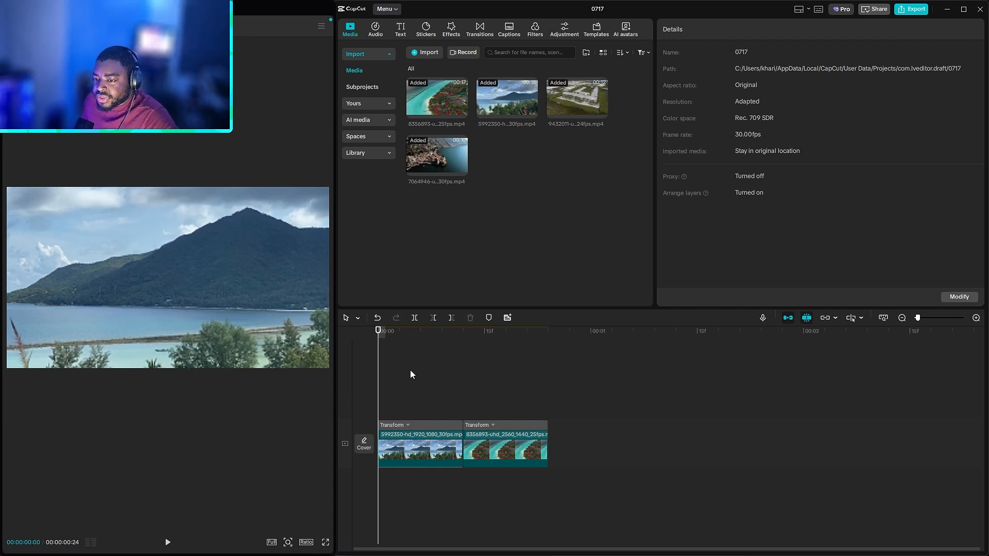
key("space")
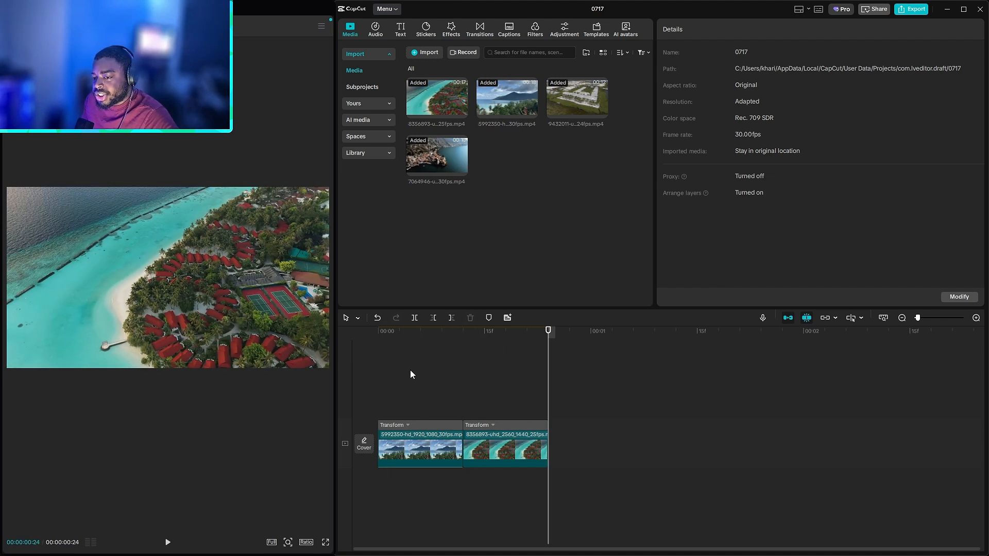
key("Up")
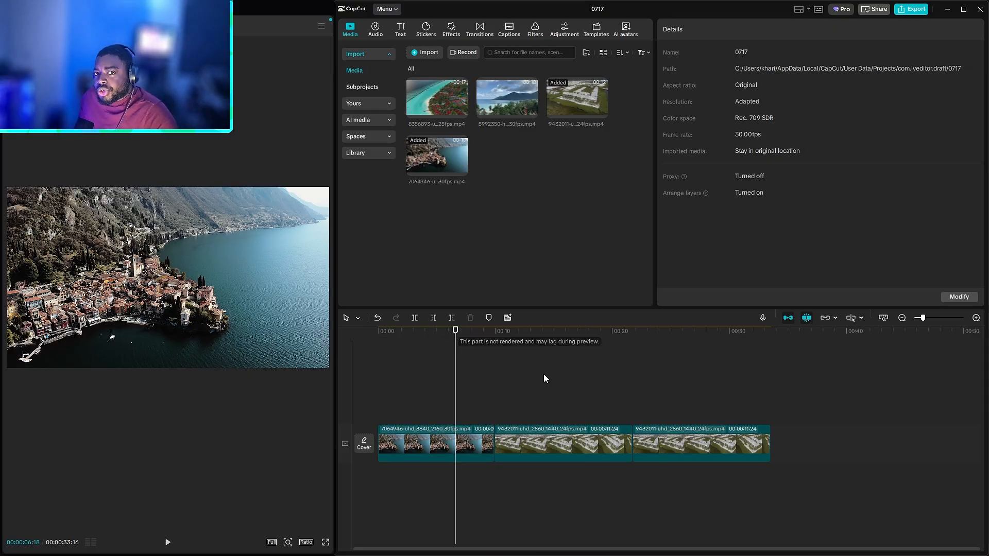
- Replace the third clip, the duplicate of 9432011, with clip 5992350 and trim it to 00:00:11:08
left_click(417, 377)
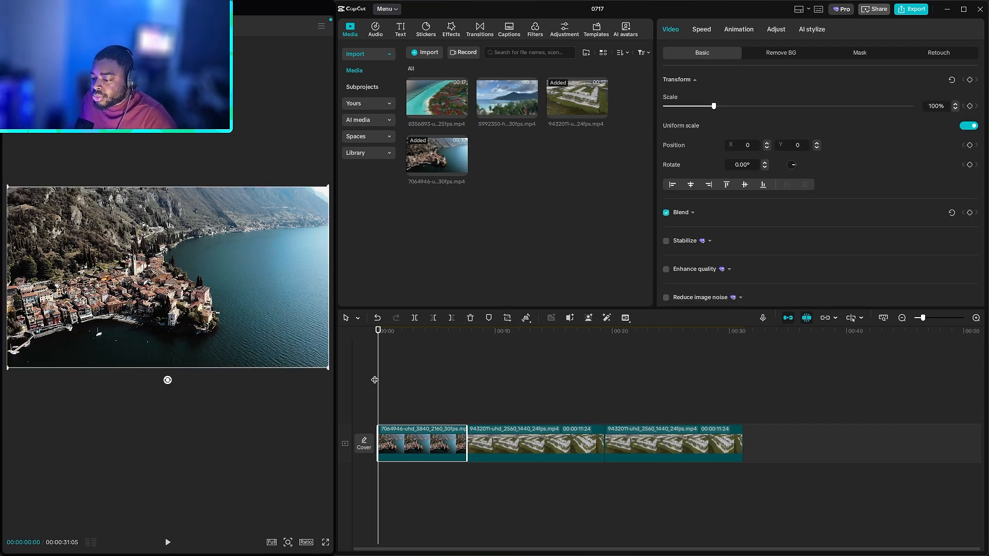
left_click_drag(374, 380, 427, 386)
left_click(664, 458)
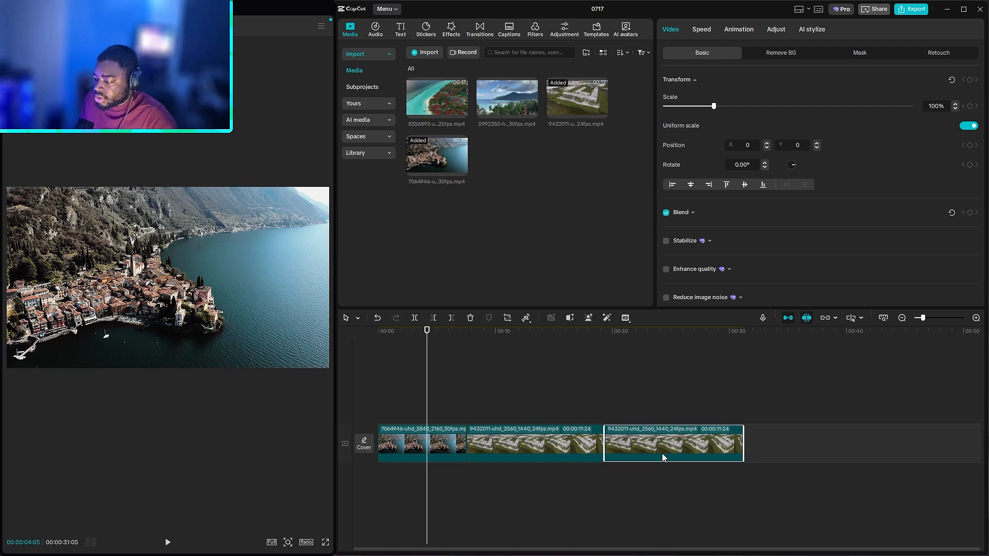
key("Delete")
left_click_drag(505, 96, 633, 435)
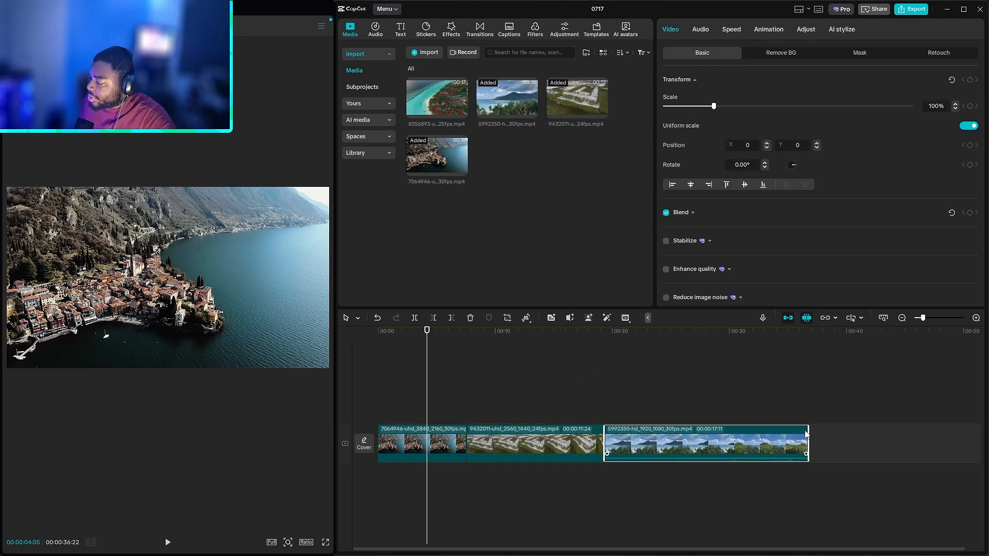
left_click_drag(806, 435, 737, 438)
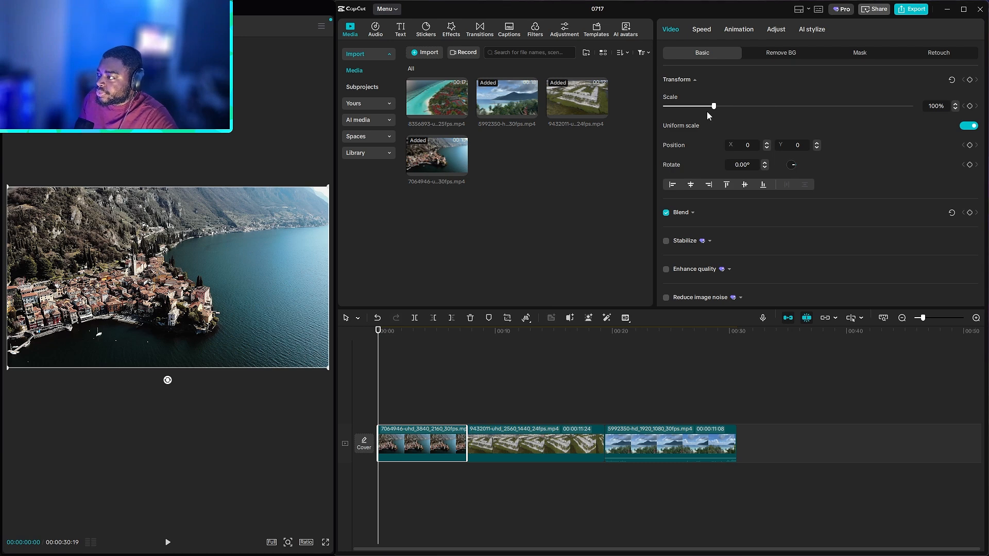
- Scale the first clip, 7064946, up to 250% and keyframe that scale at the clip's start
left_click_drag(716, 106, 753, 107)
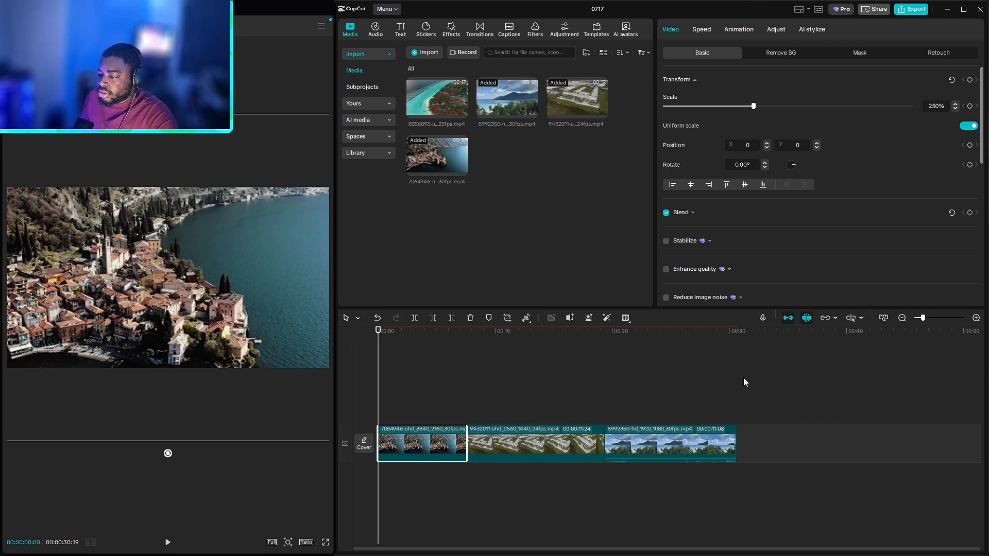
left_click(536, 374)
left_click(403, 443)
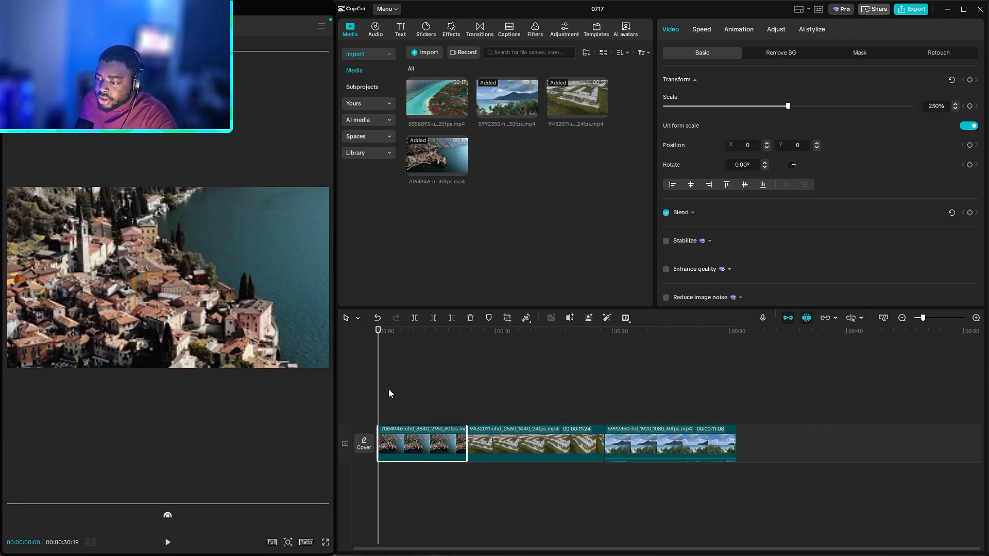
left_click(969, 106)
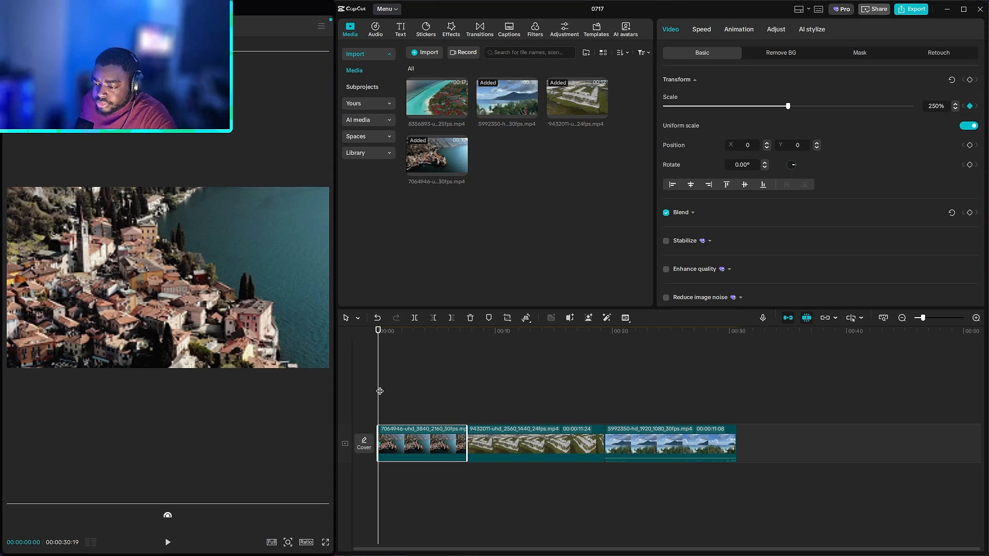
- Set the first clip's scale to 100% at 00:00:07:01 as its second keyframe and move that keyframe to the clip's end
left_click_drag(382, 386, 460, 403)
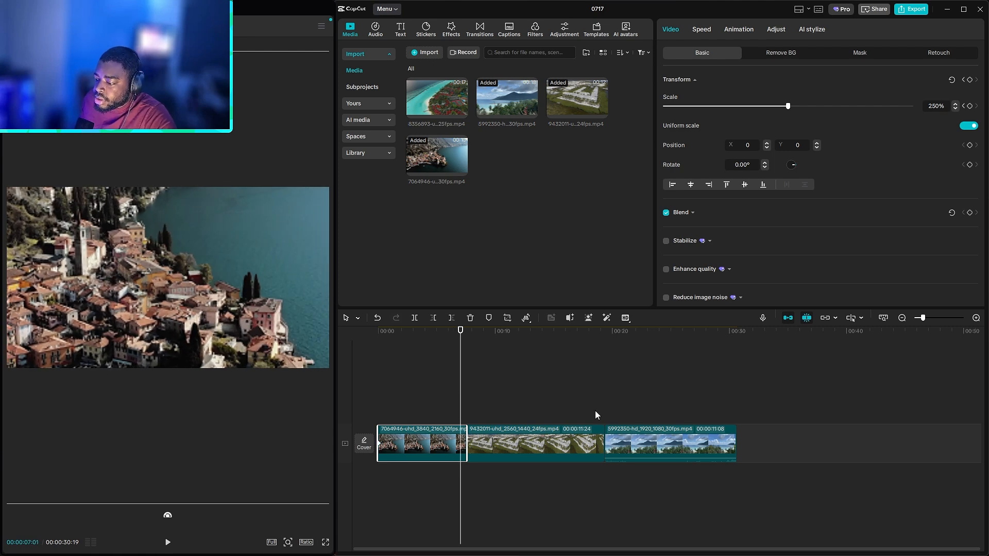
double_click(934, 105)
key("BackSpace")
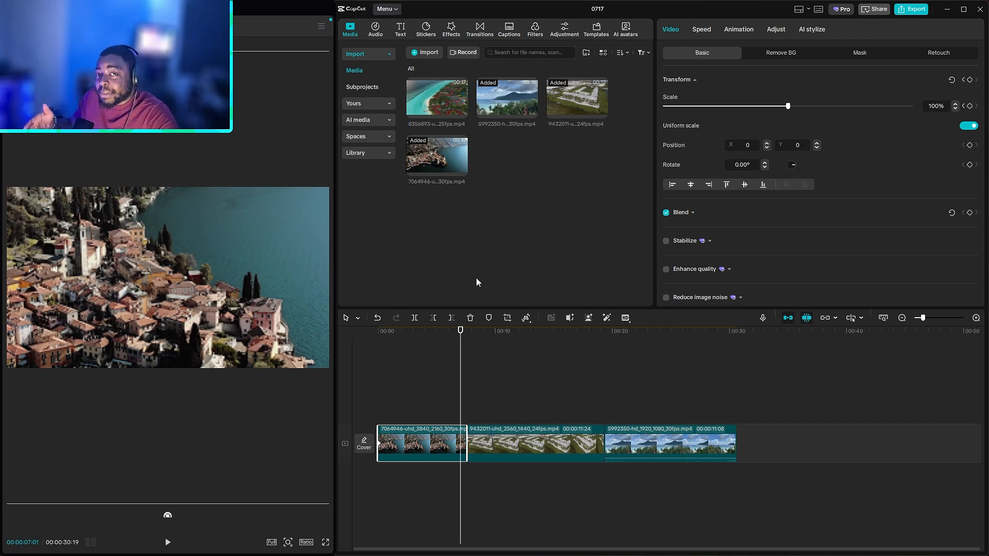
left_click(446, 387)
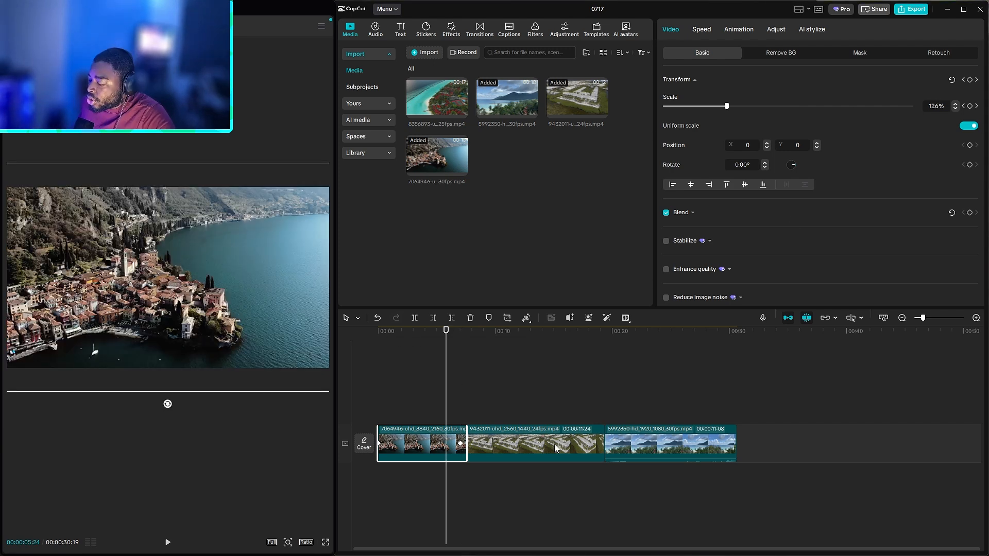
left_click(461, 444)
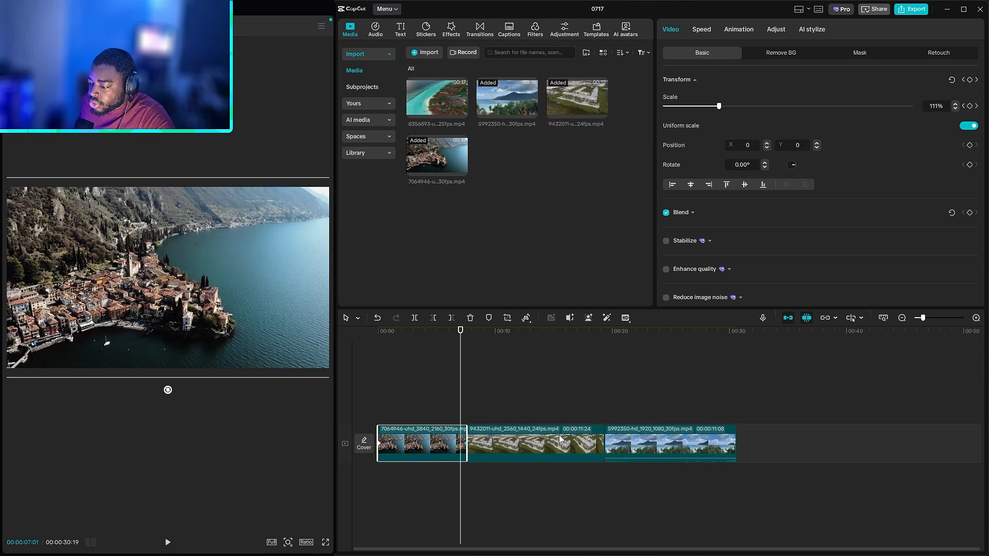
left_click_drag(462, 376, 385, 387)
left_click(738, 30)
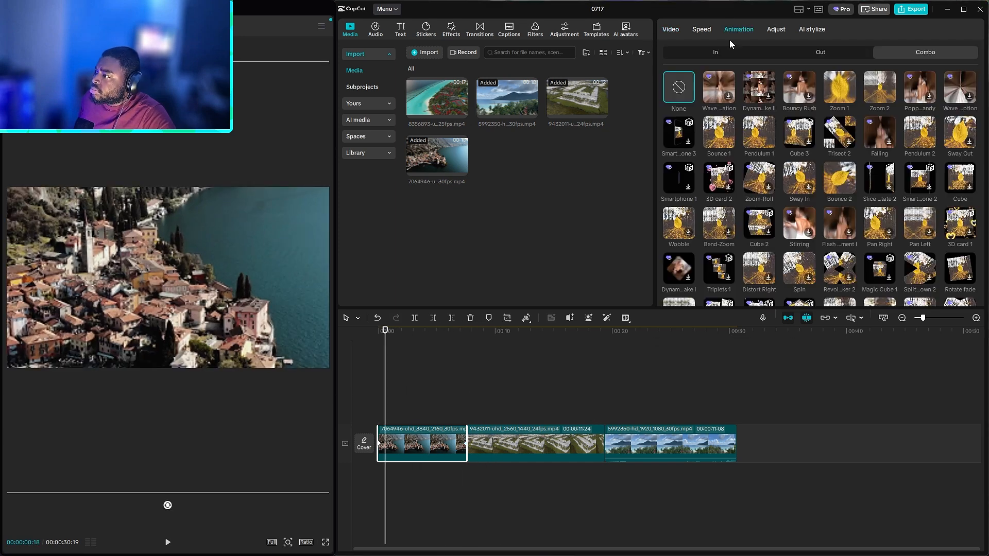
left_click(671, 29)
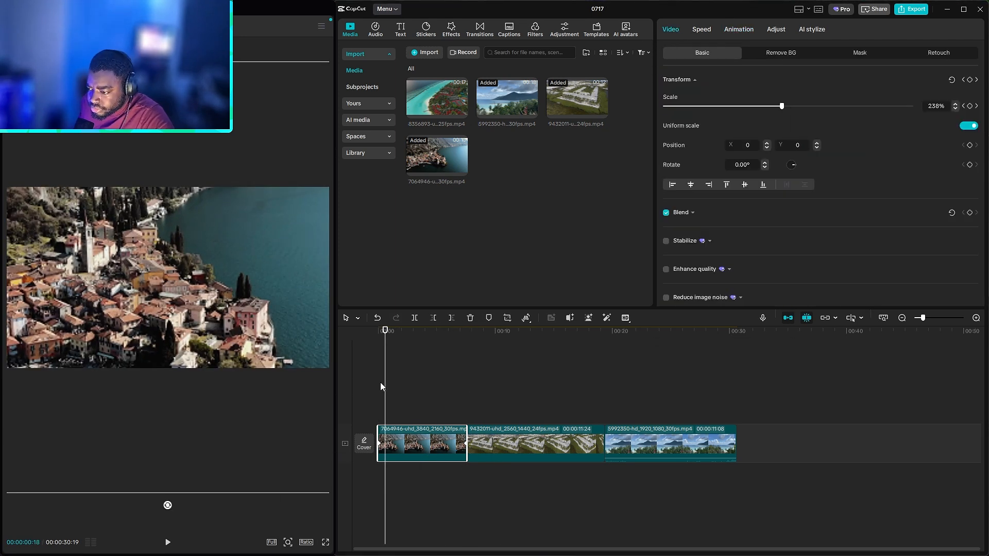
- Scale the second clip, 9432011, up to 250% and keyframe that scale at the clip's start, 00:00:07:17
left_click_drag(385, 387, 467, 391)
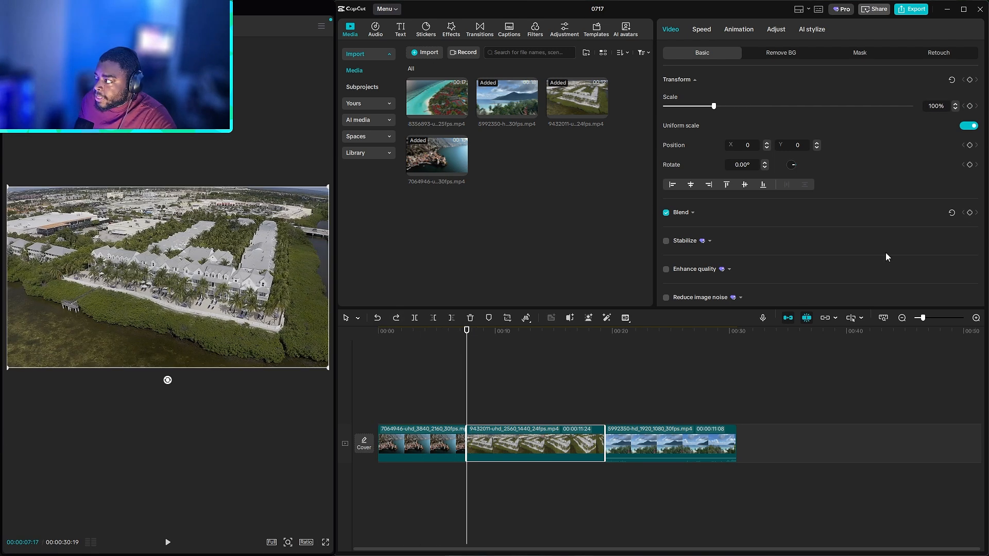
left_click(942, 106)
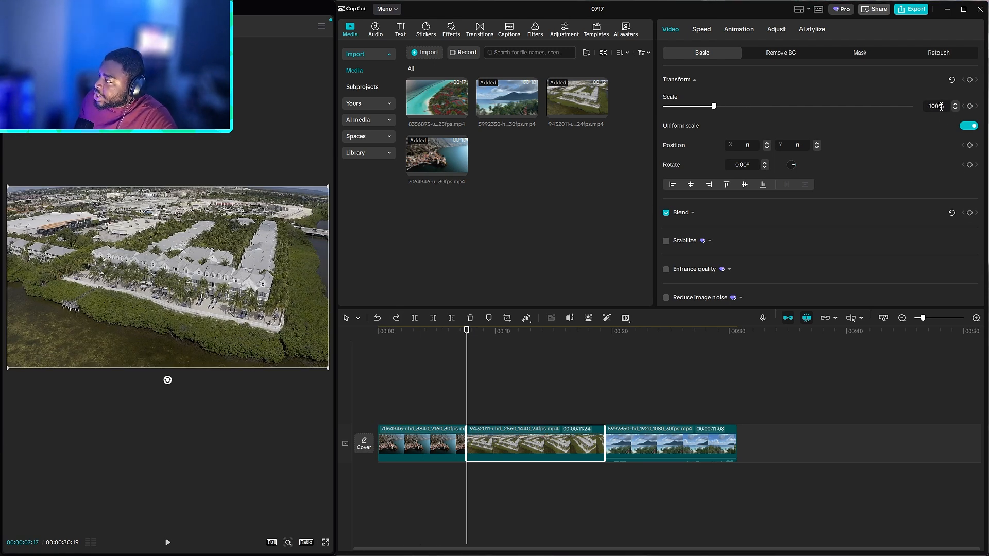
key("BackSpace")
key("BackSpace")
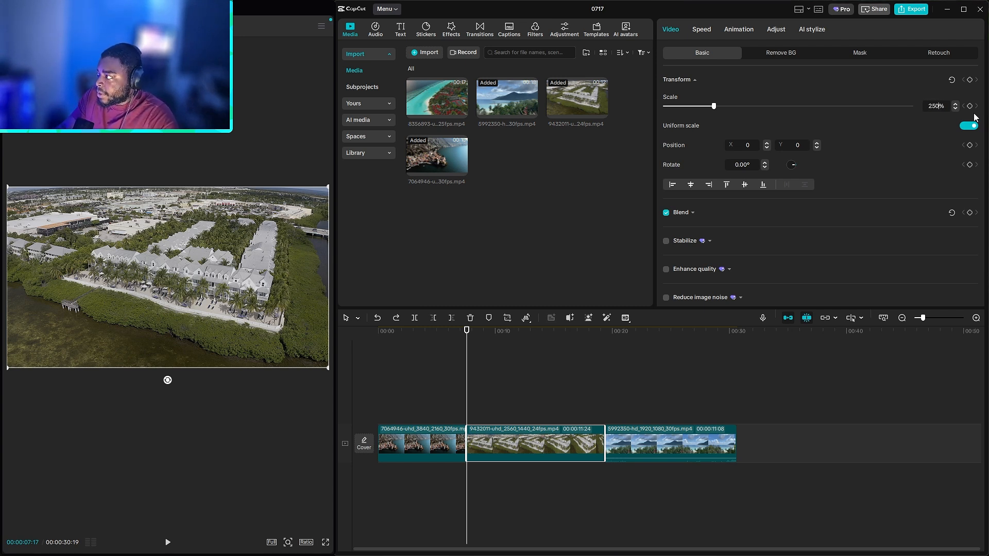
left_click(515, 373)
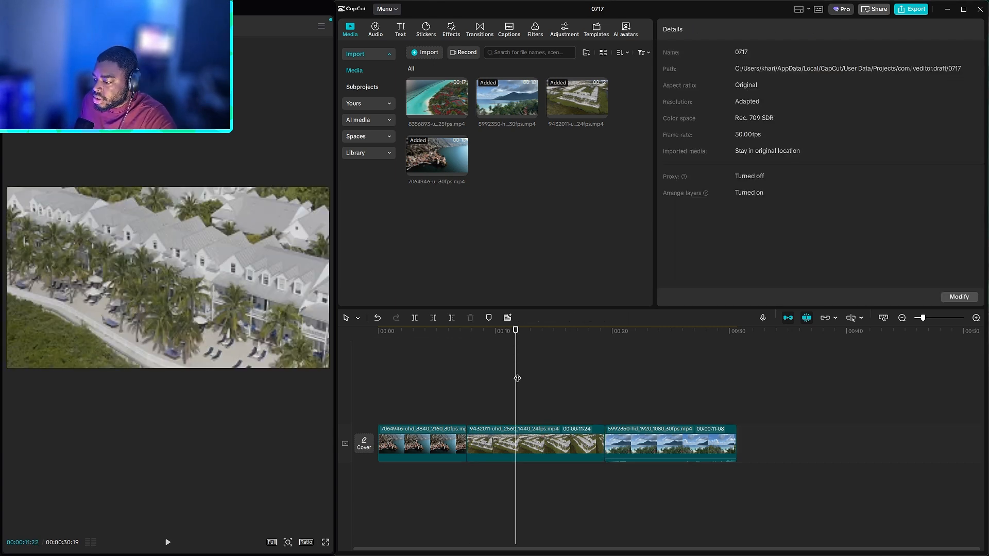
left_click(466, 386)
left_click(523, 430)
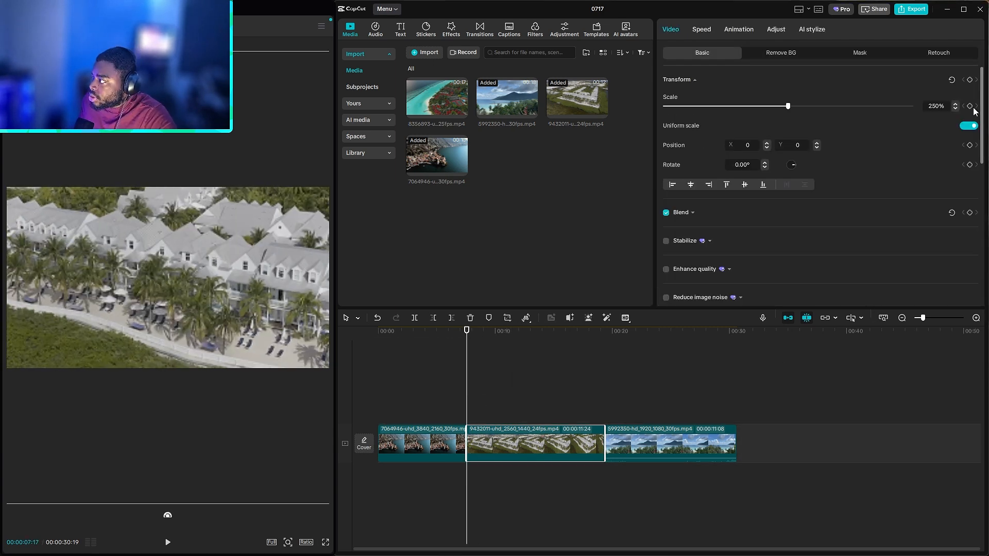
- Set clip 9432011's scale to 100% at 00:00:13:05, near the clip's middle, as its second keyframe
left_click(516, 372)
left_click_drag(519, 373, 530, 373)
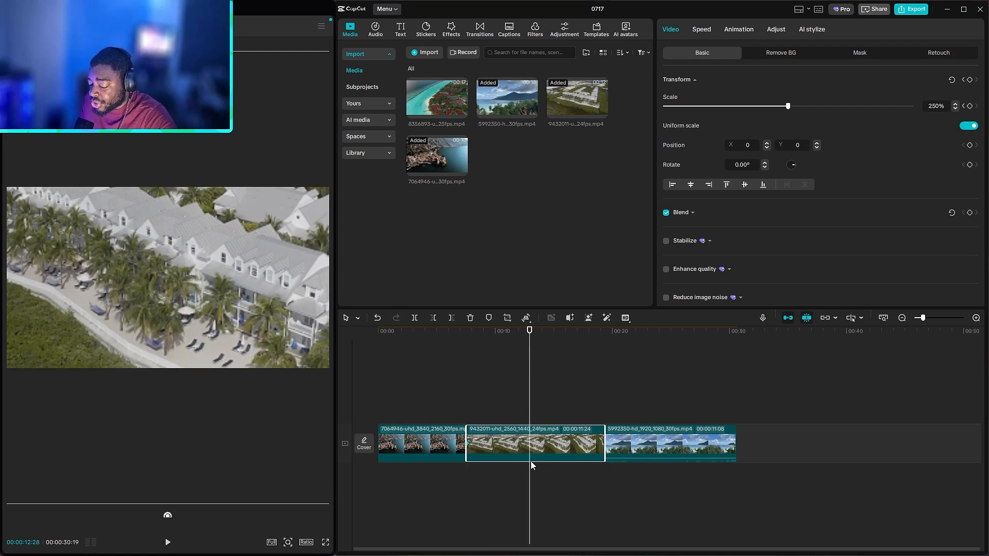
left_click(537, 395)
left_click_drag(529, 399, 532, 401)
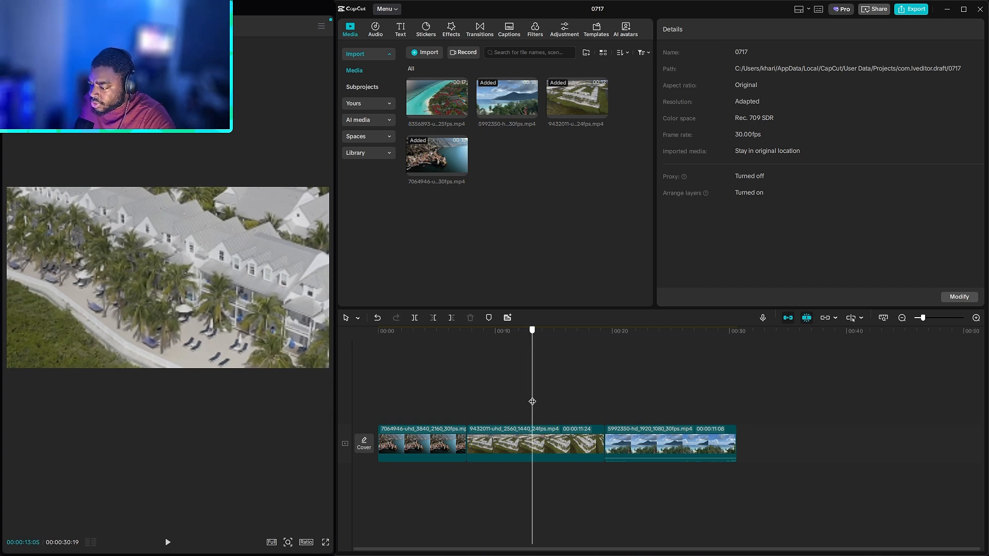
left_click(554, 441)
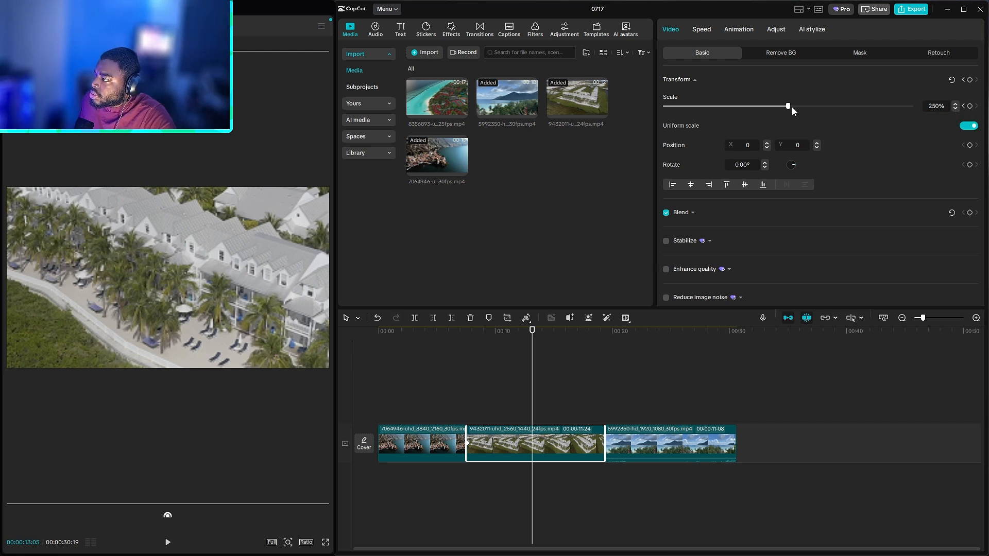
left_click(935, 106)
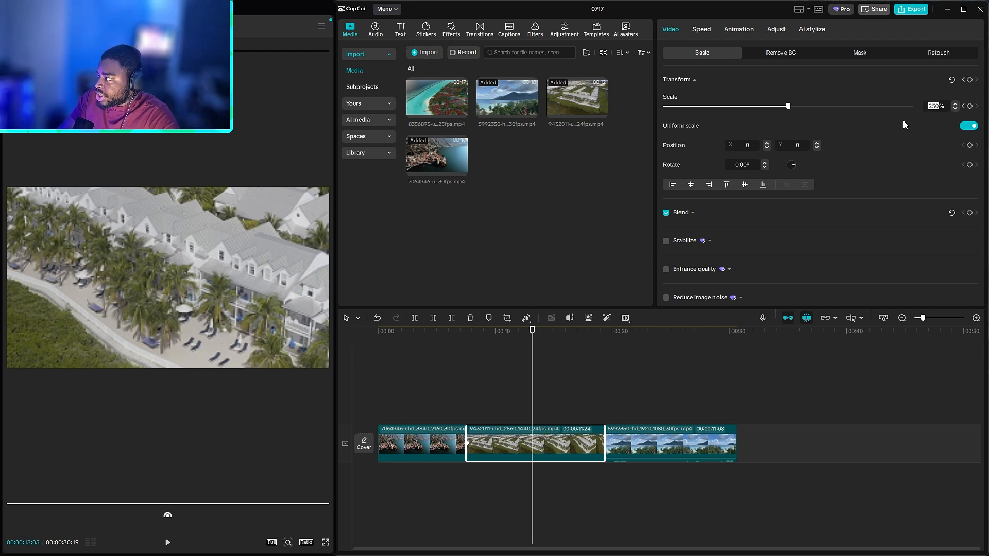
key("BackSpace")
type("100")
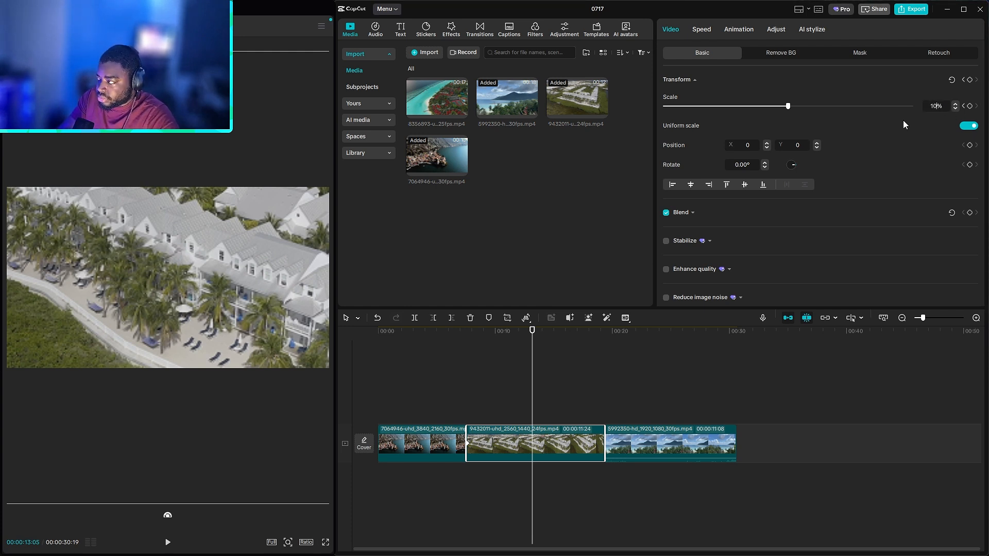
left_click(527, 375)
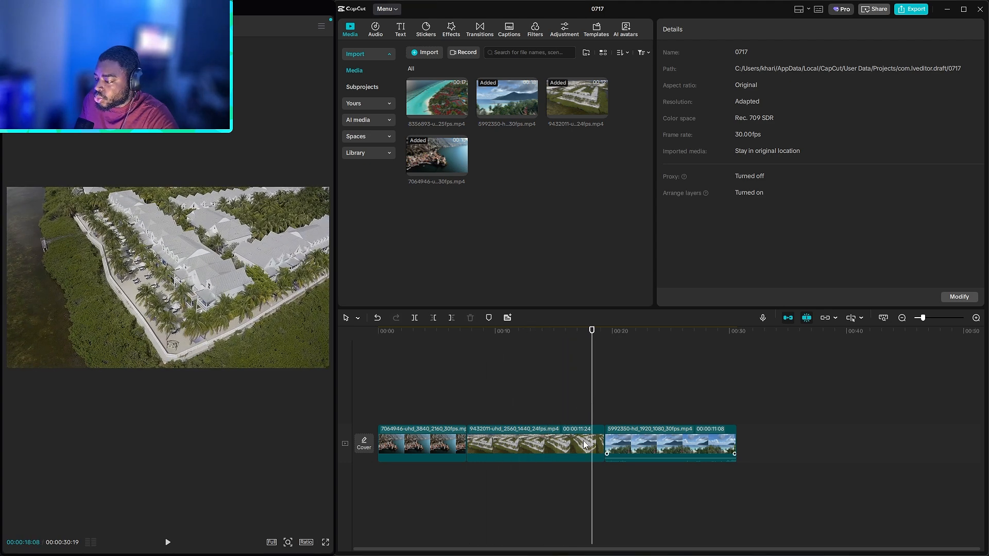
- Set clip 9432011's scale to 250% at 00:00:18:26, near the clip's end, as its third keyframe
left_click(599, 442)
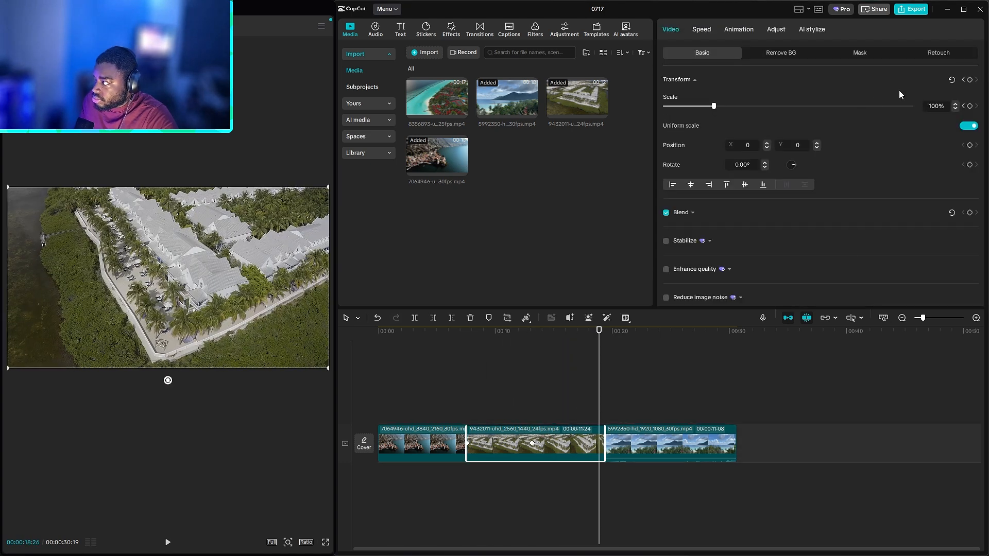
left_click(935, 106)
key("BackSpace")
type("250")
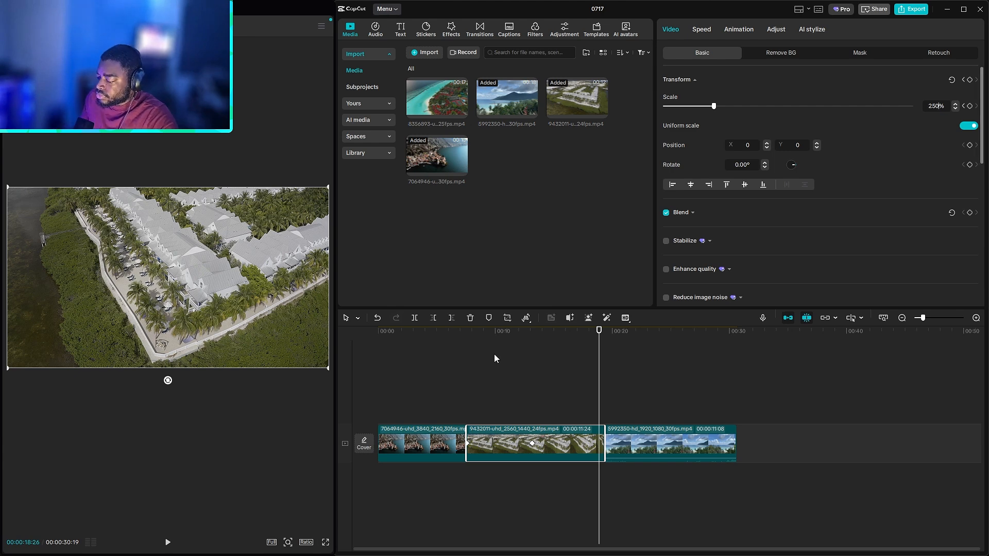
left_click(567, 395)
left_click(597, 448)
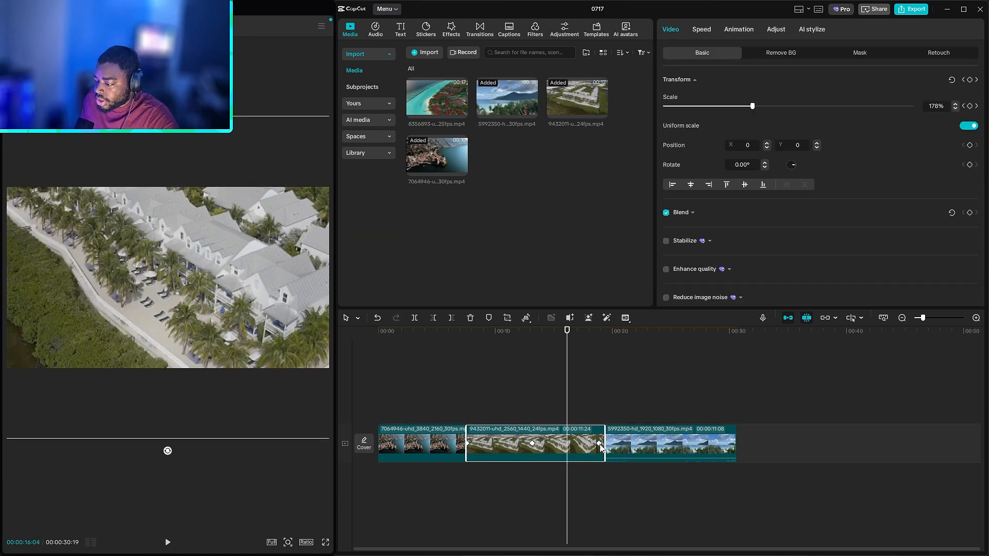
- Move clip 9432011's third keyframe to its end, and keyframe clip 5992350's scale at 100% at its start, 00:00:08:29
left_click(599, 447)
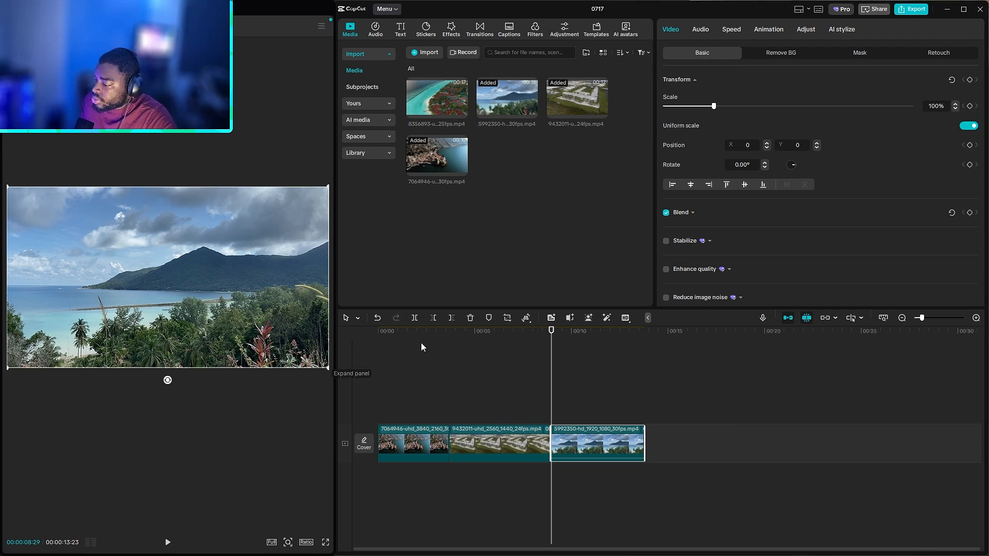
left_click_drag(547, 356, 554, 383)
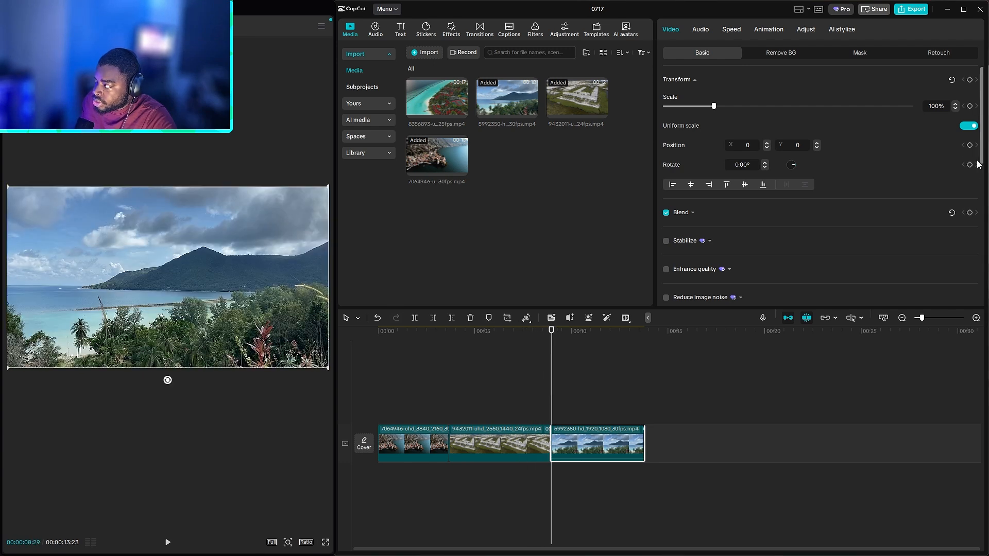
left_click(970, 106)
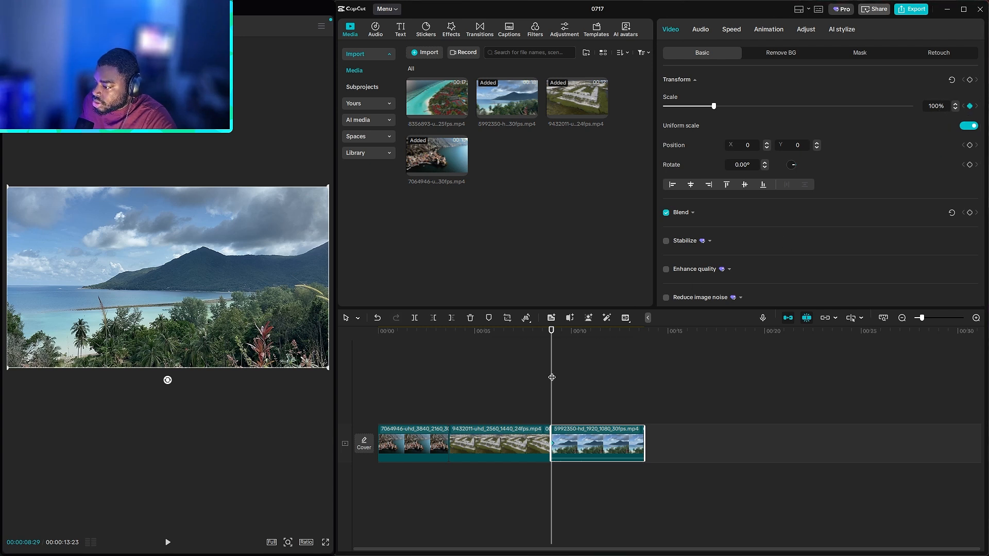
- Set clip 5992350's scale to 250% at 00:00:11:11, near the clip's middle, as its second keyframe
left_click_drag(551, 386, 597, 403)
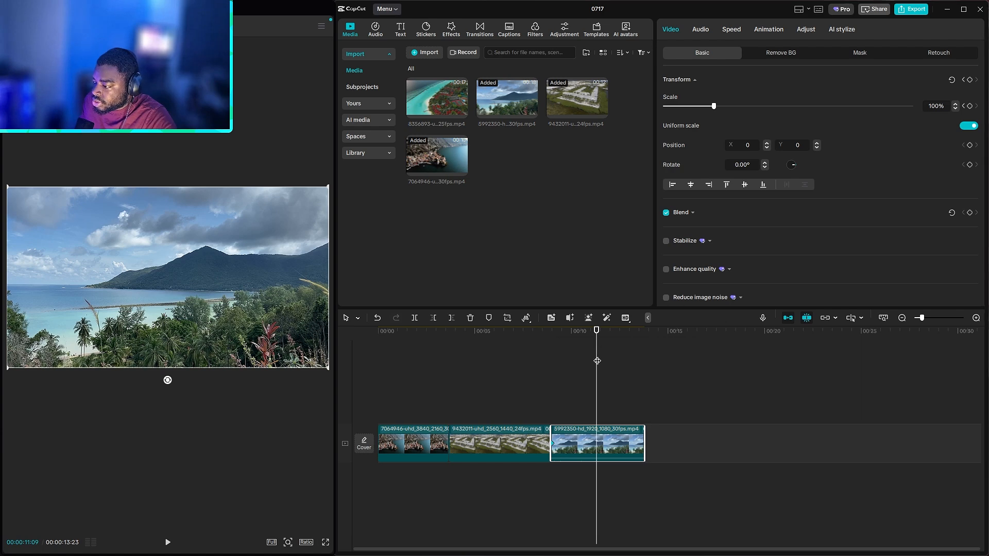
left_click_drag(597, 364, 598, 366)
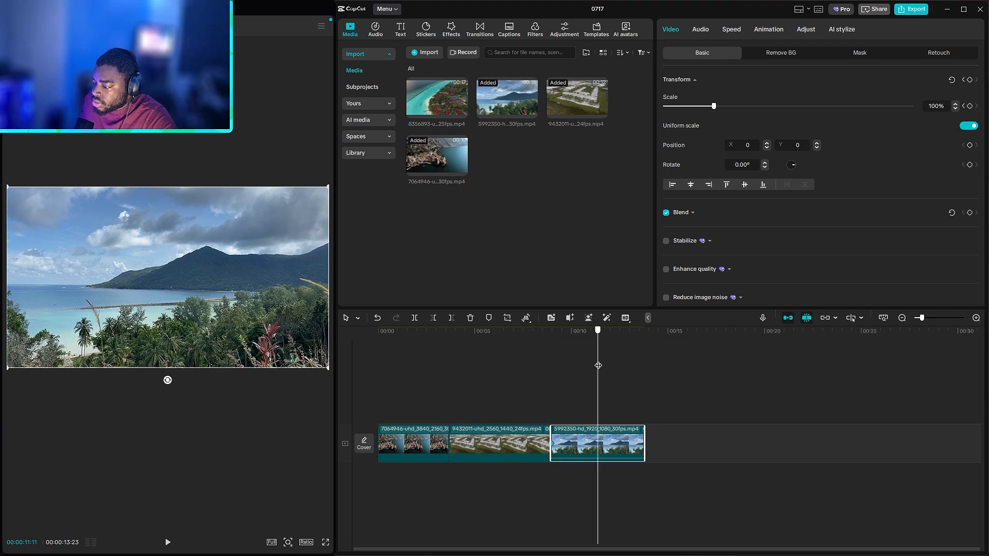
left_click(938, 106)
key("BackSpace")
key("BackSpace")
key("BackSpace")
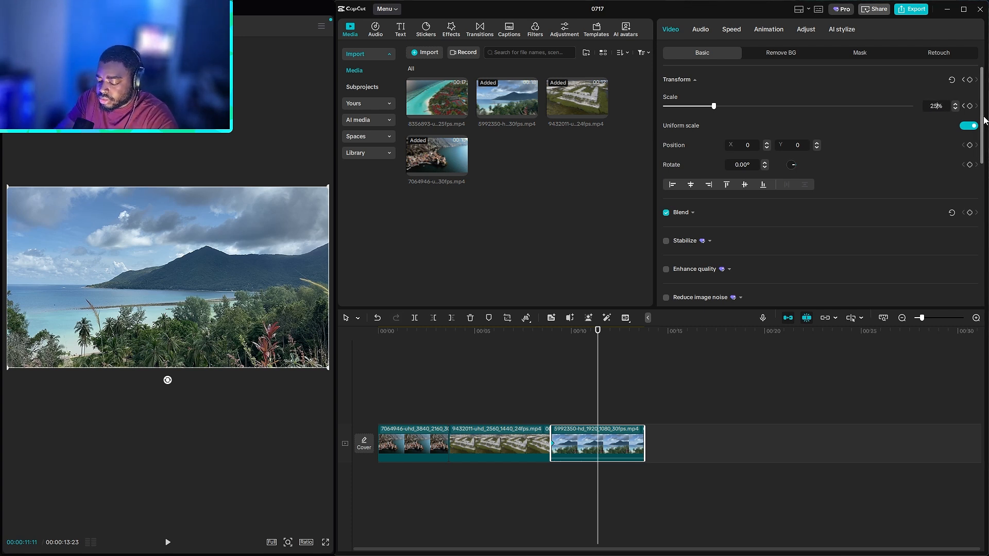
left_click(587, 380)
- Set clip 5992350's scale to 100% at 00:00:13:16 as its third keyframe and move that keyframe to the clip's end
left_click_drag(598, 405, 640, 404)
left_click(636, 426)
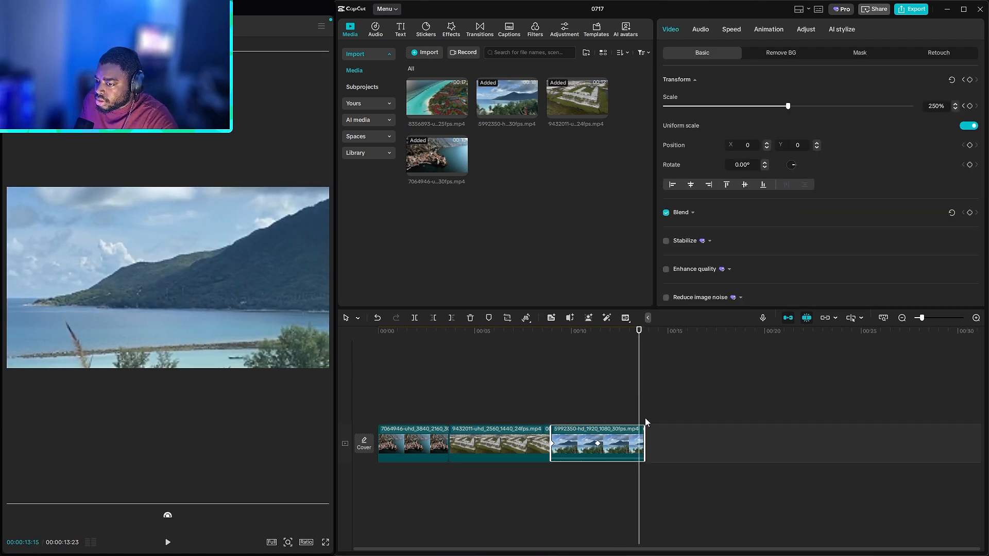
left_click(647, 375)
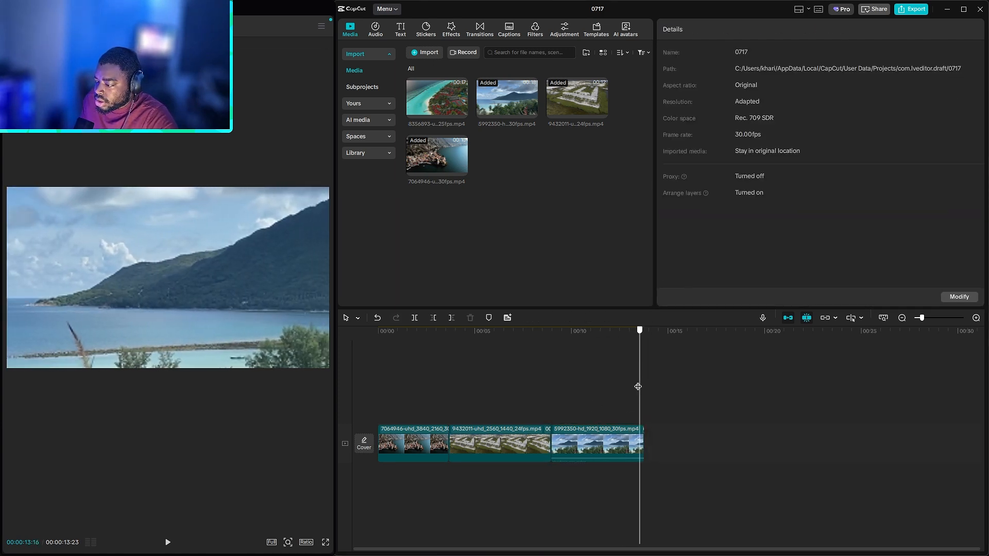
left_click(638, 437)
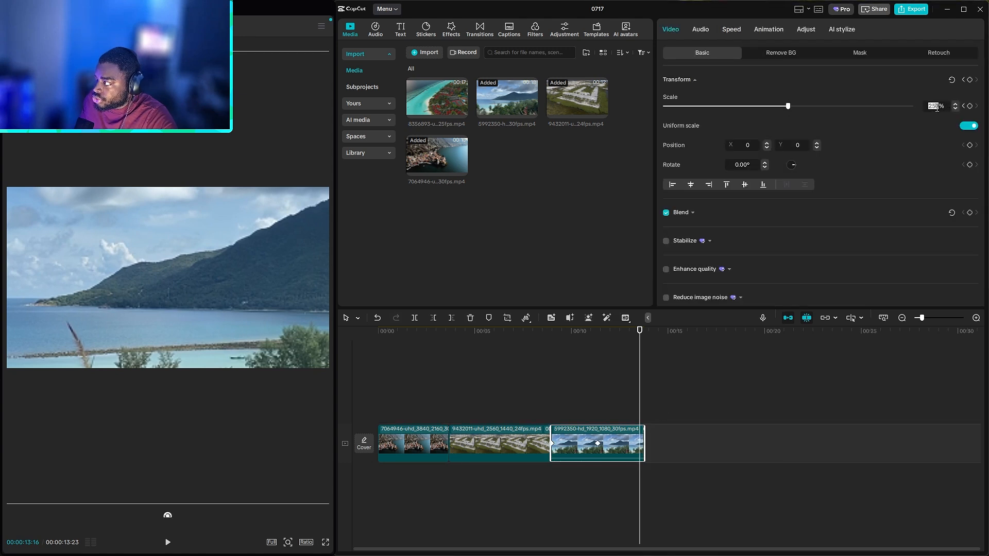
type("10")
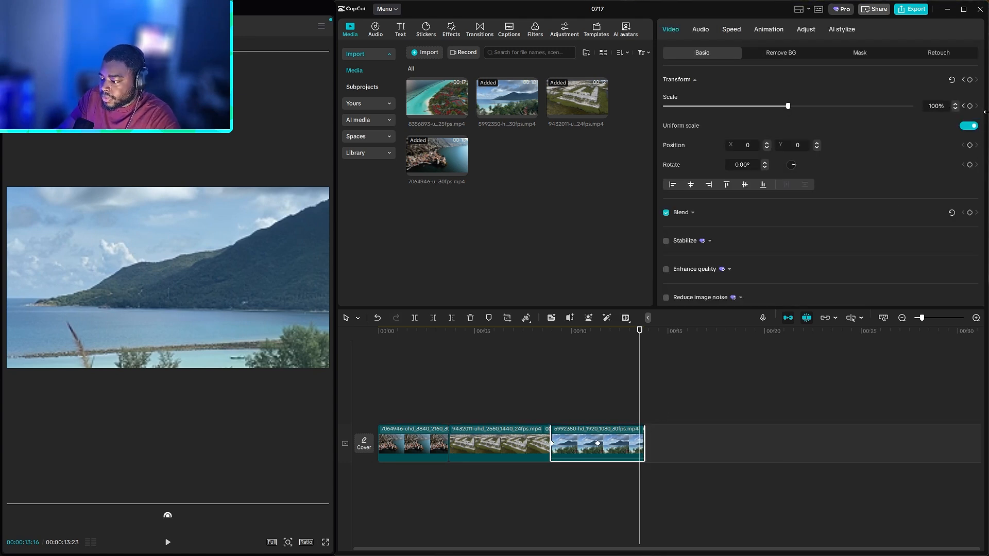
left_click(632, 400)
left_click(639, 444)
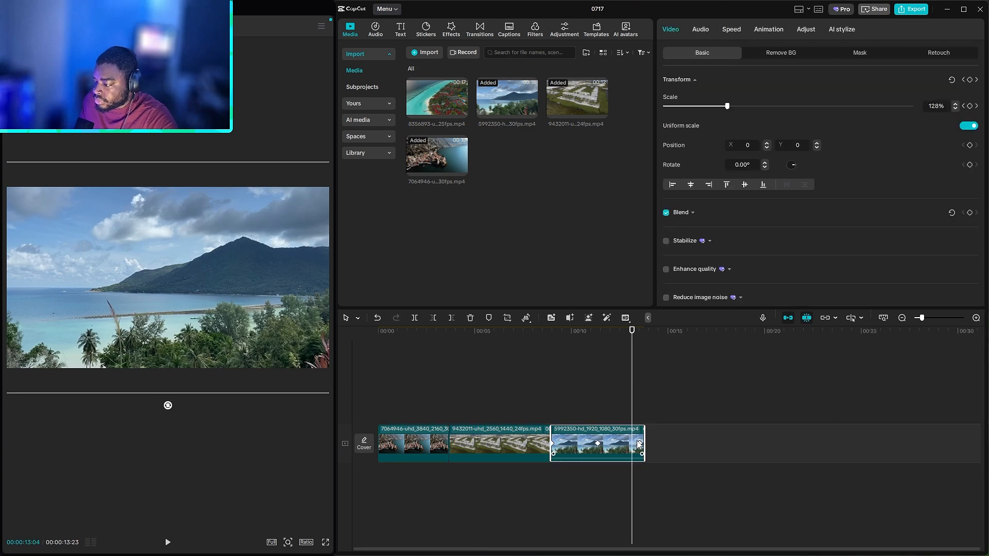
left_click(639, 444)
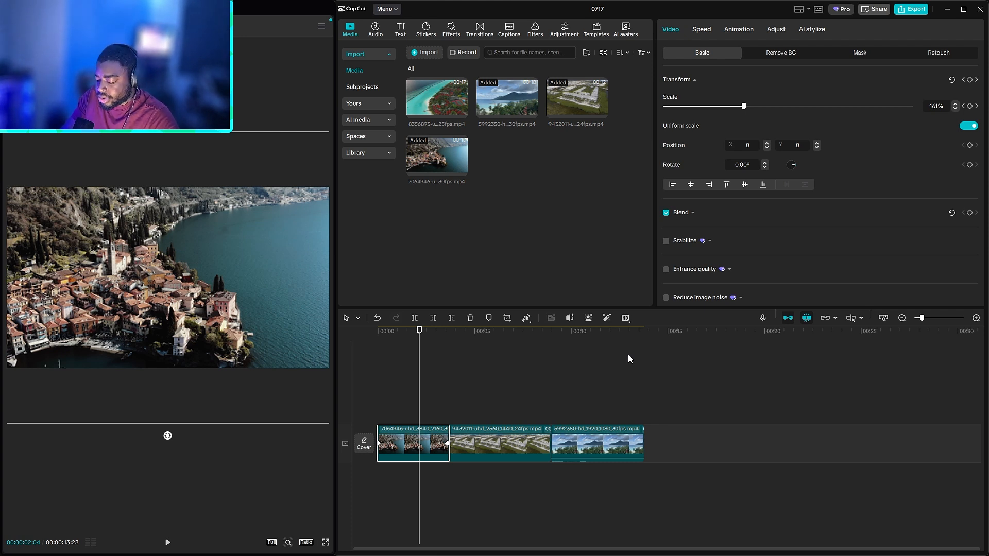
- Show the variable speed animation graphs of all three timeline clips
key("alt+k")
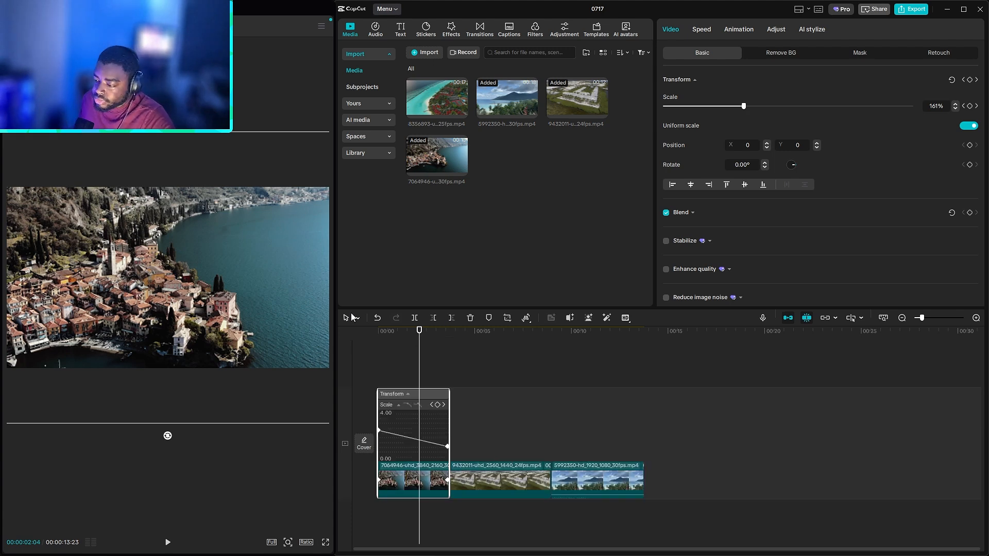
left_click_drag(418, 342, 481, 357)
left_click(547, 481)
key("alt+k")
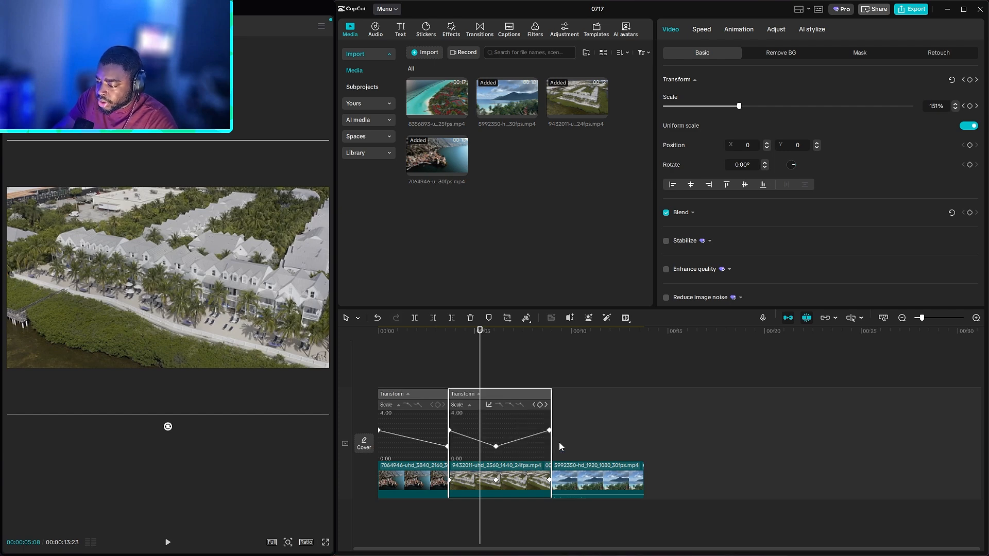
left_click(596, 398)
left_click(596, 479)
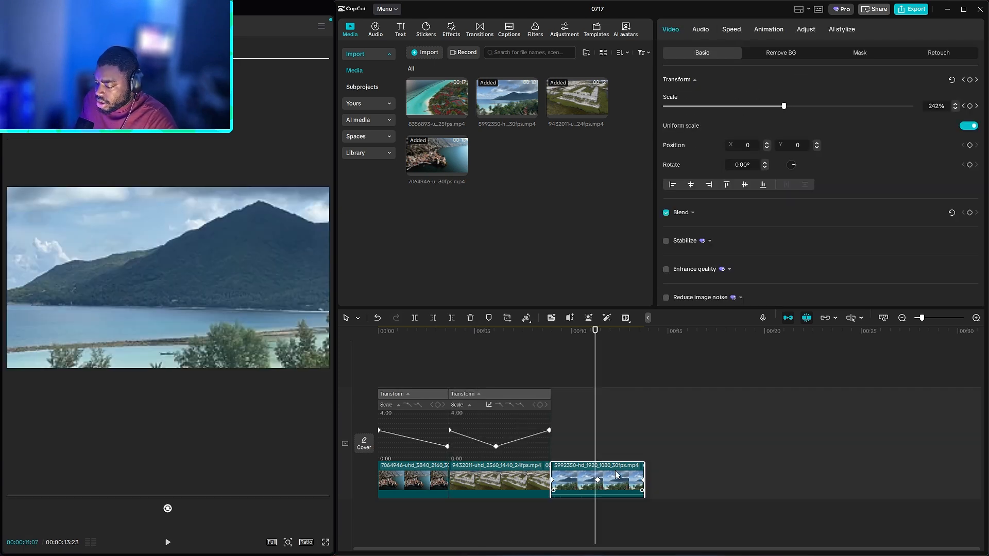
right_click(617, 475)
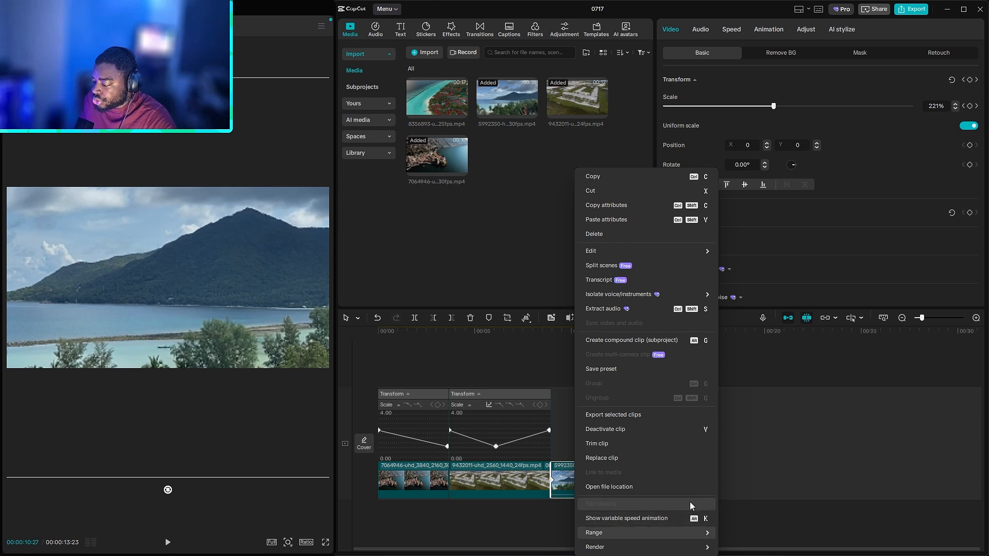
left_click(671, 519)
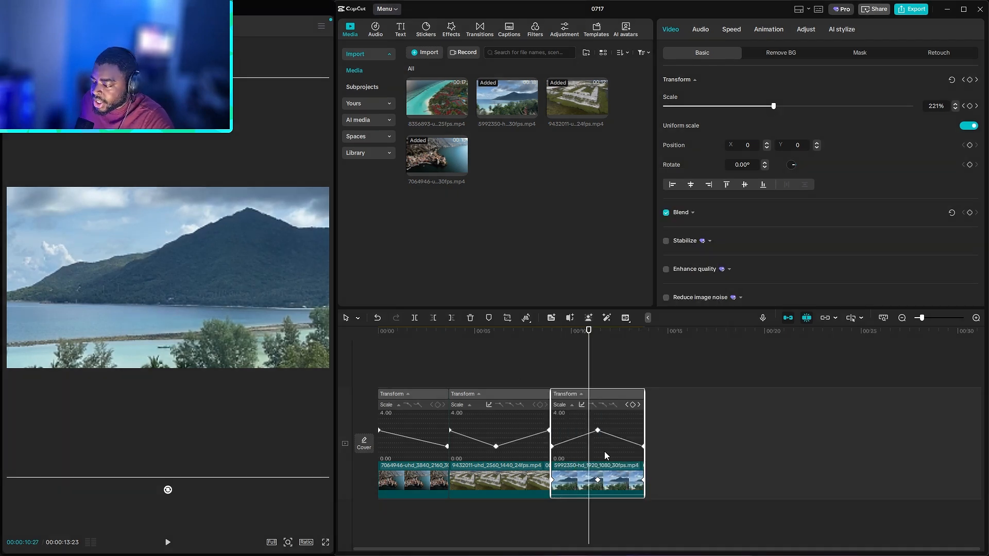
right_click(580, 482)
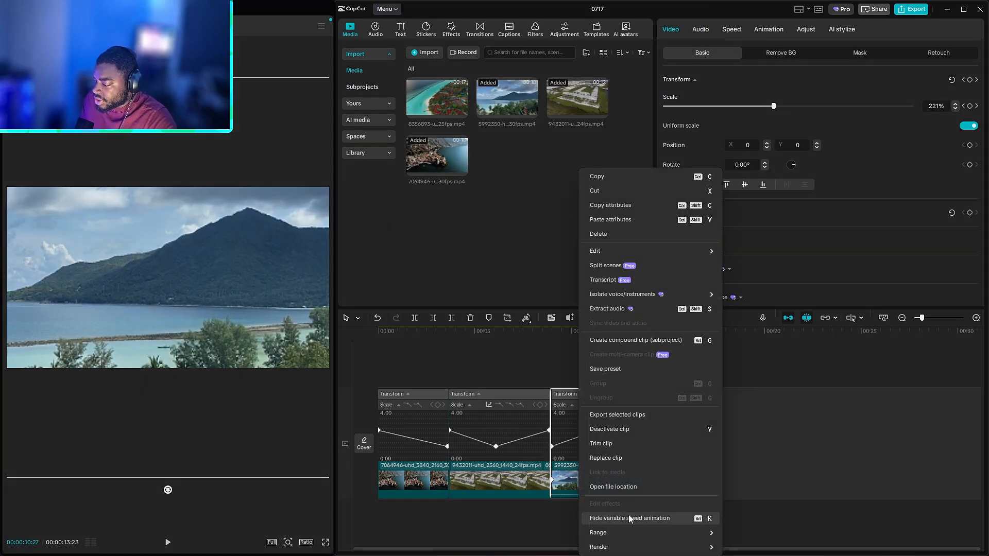
left_click(671, 518)
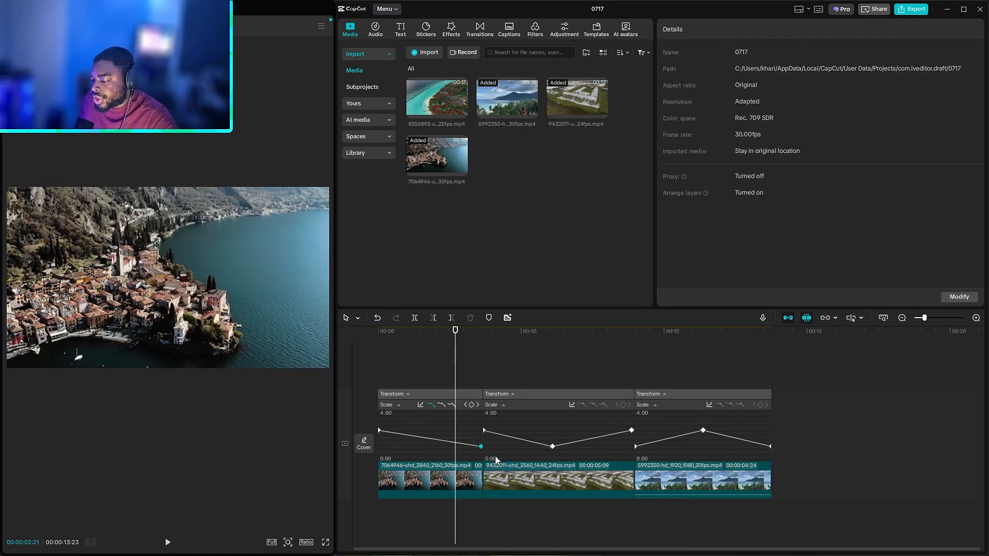
- Apply the Ease In preset curve to the first clip's scale animation and play back its transition into the second clip
left_click(420, 405)
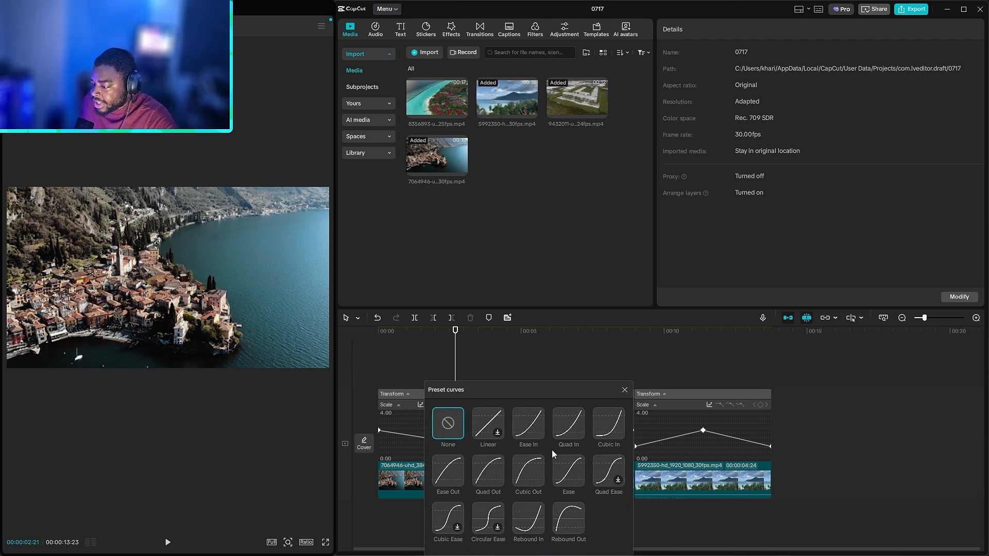
left_click(533, 427)
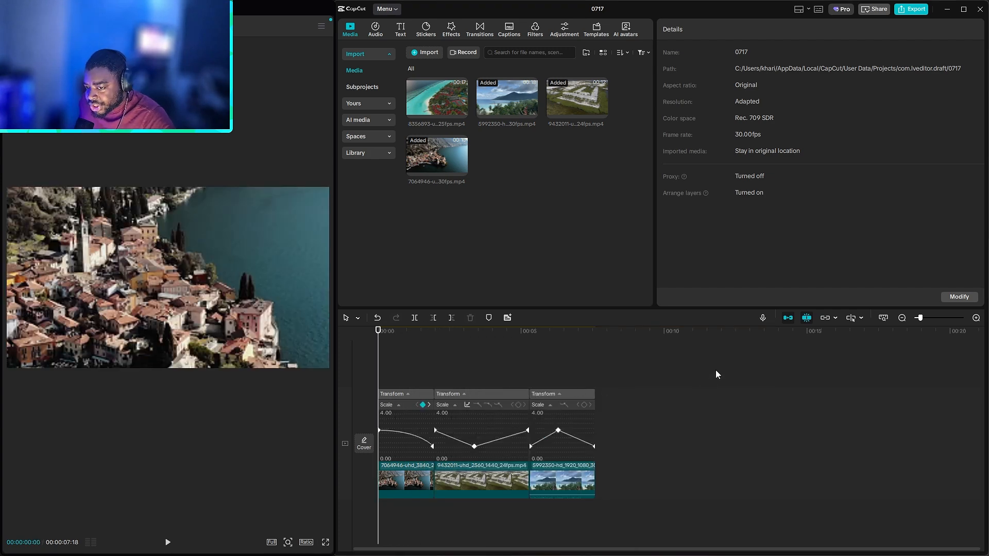
key("space")
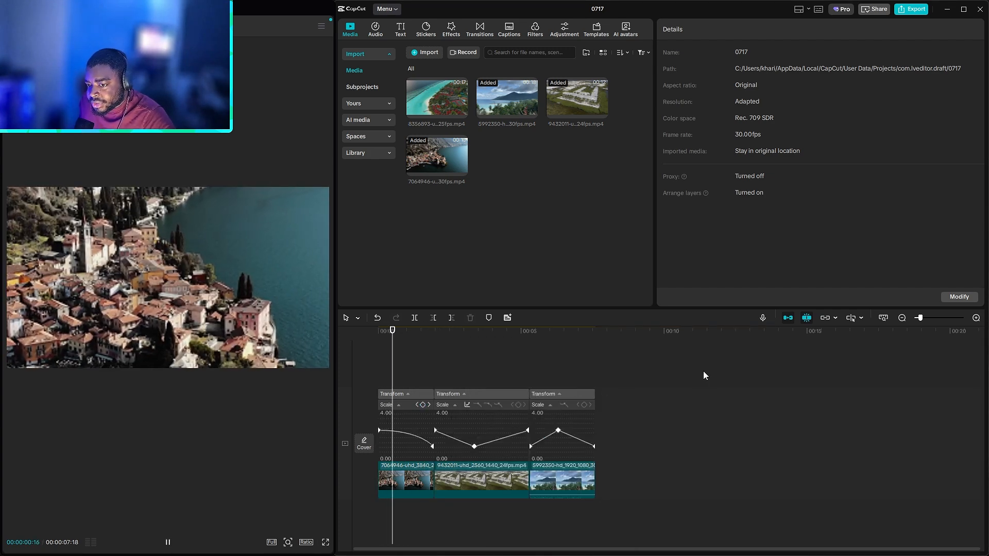
key("space")
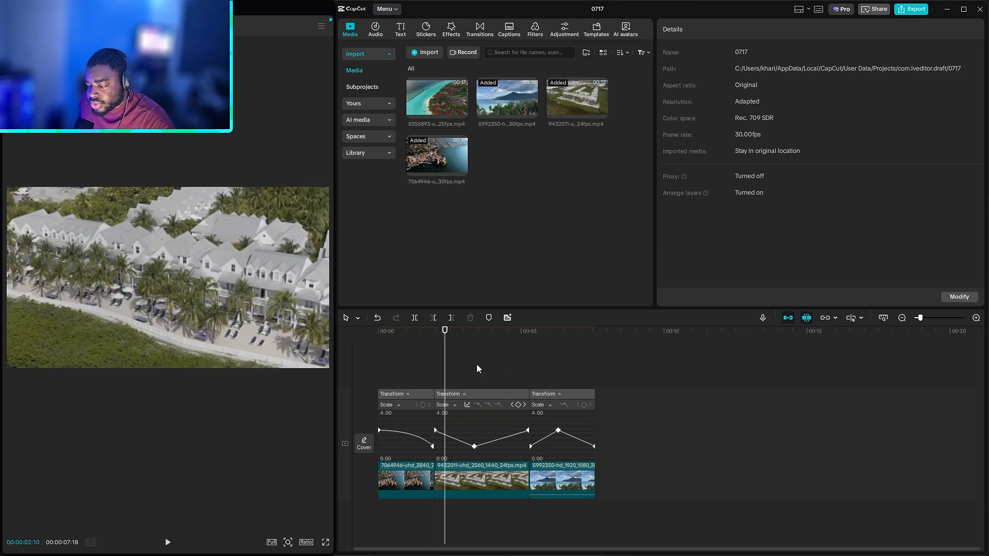
- Move clip 9432011's middle 100% scale keyframe slightly toward the clip's end, to 00:00:03:19
left_click(464, 479)
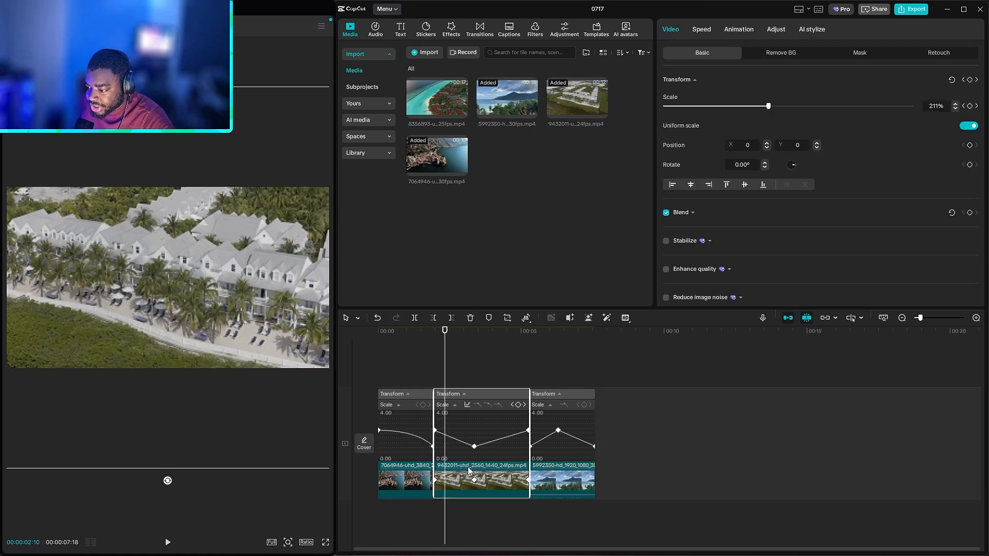
left_click(474, 480)
left_click_drag(474, 481, 482, 480)
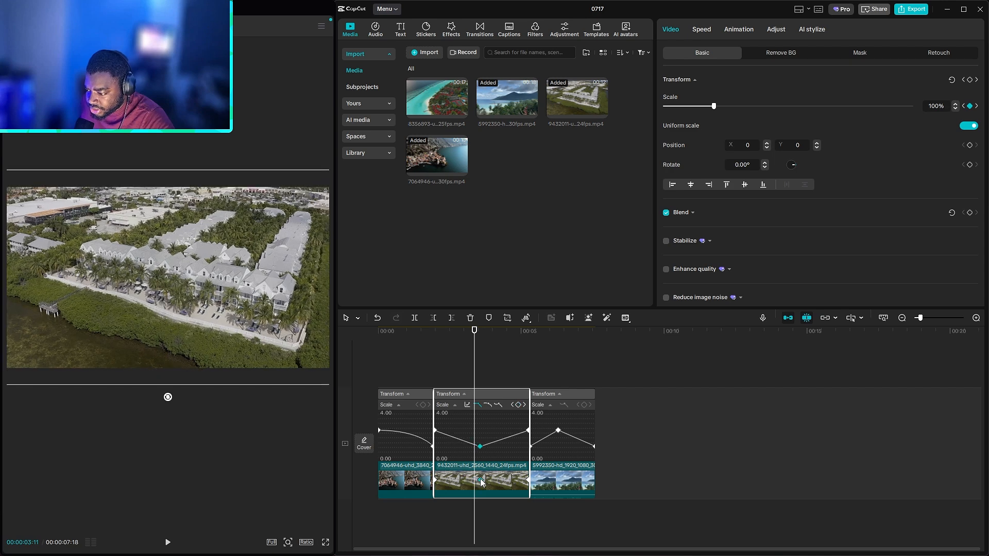
mouse_move(475, 361)
left_mouse_down()
mouse_move(436, 370)
mouse_move(460, 360)
left_mouse_up()
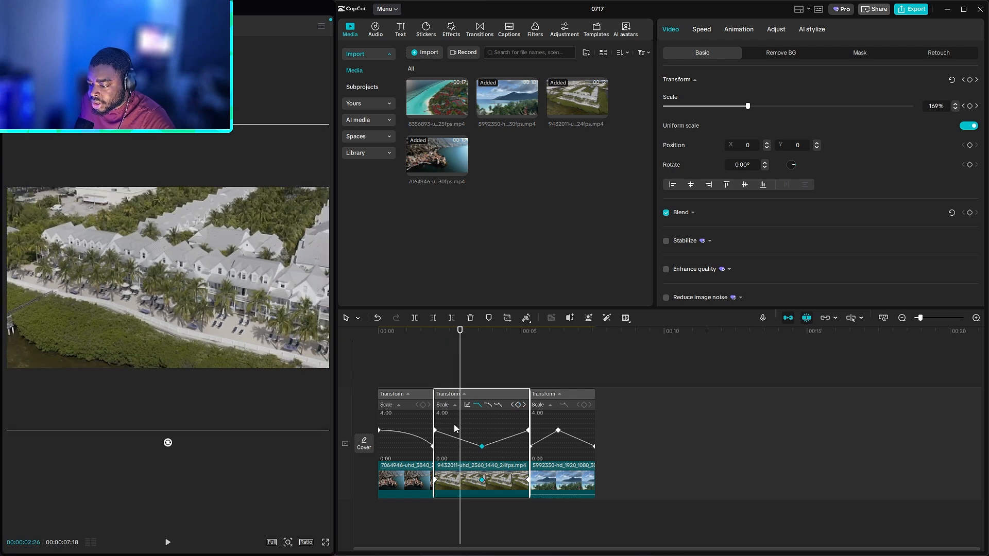
- Apply the Ease Out preset curve to the scale animation starting at clip 9432011's first keyframe
left_click(435, 430)
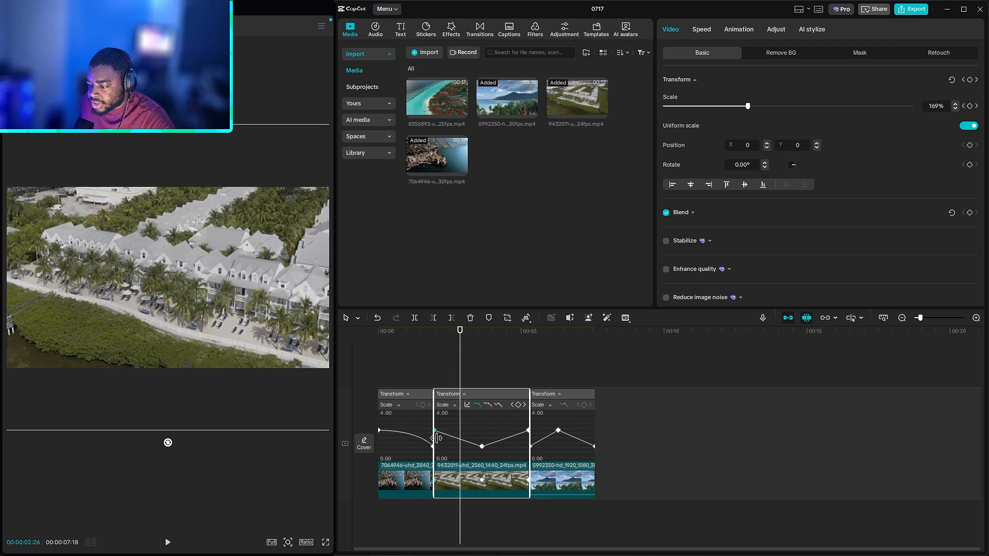
left_click(469, 405)
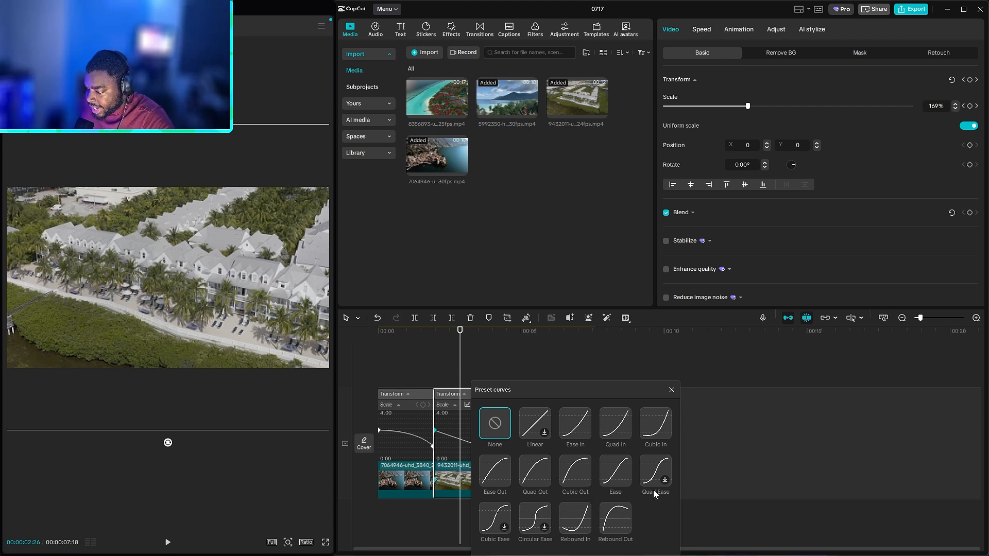
left_click(493, 478)
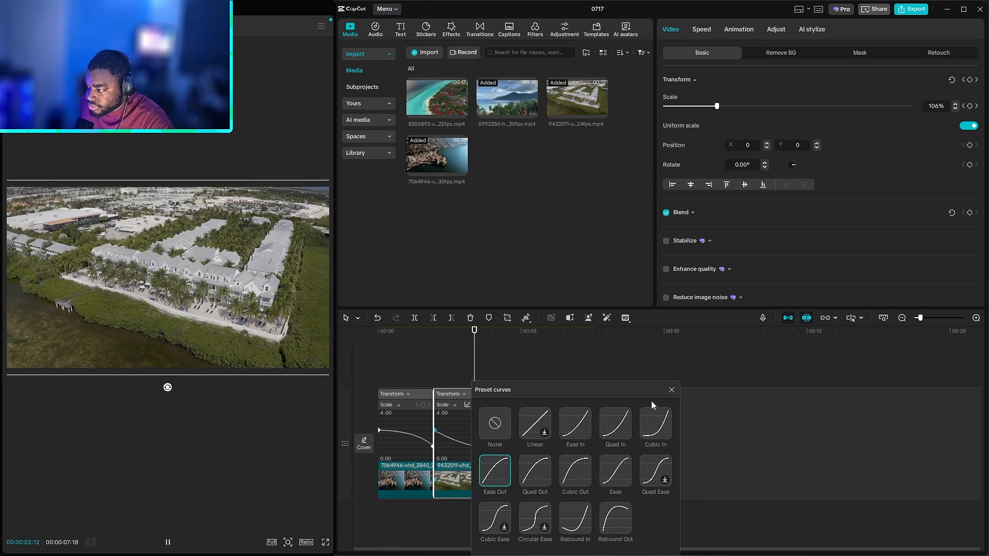
left_click(672, 390)
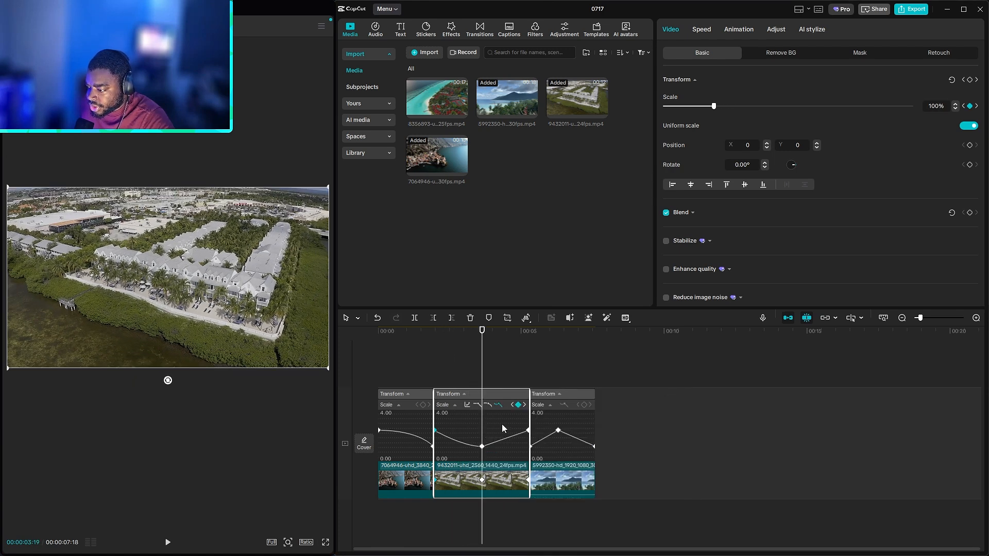
- Apply the Ease In preset curve at clip 9432011's last scale keyframe and play the sequence back from near its start
left_click(495, 445)
left_click(528, 431)
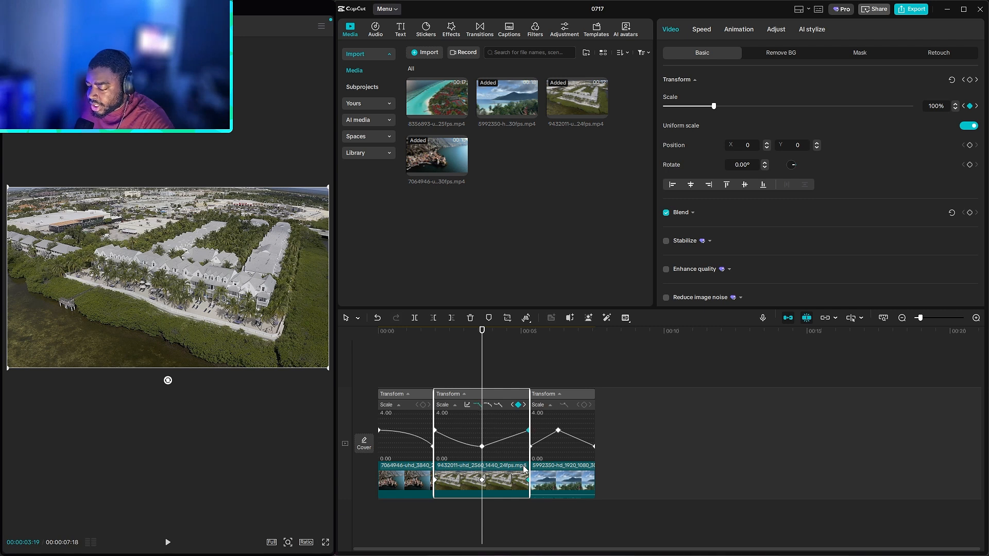
left_click(468, 406)
left_click(573, 429)
left_click(672, 390)
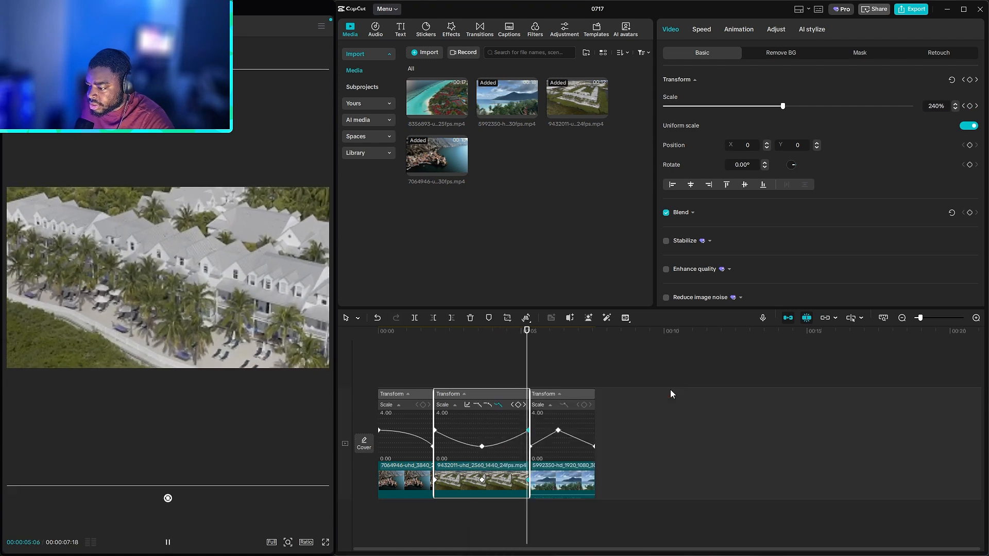
left_click(452, 352)
left_click_drag(453, 355, 390, 366)
key("space")
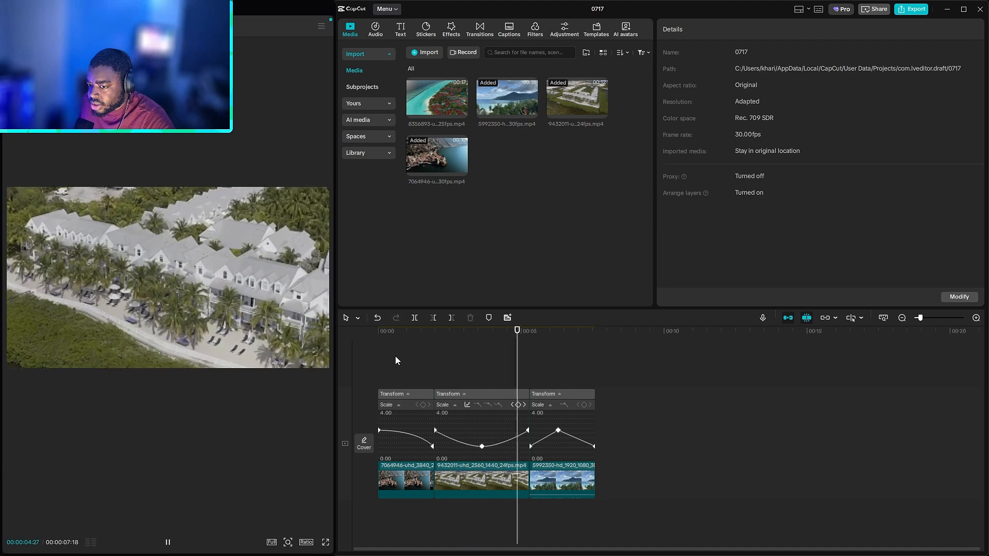
key("space")
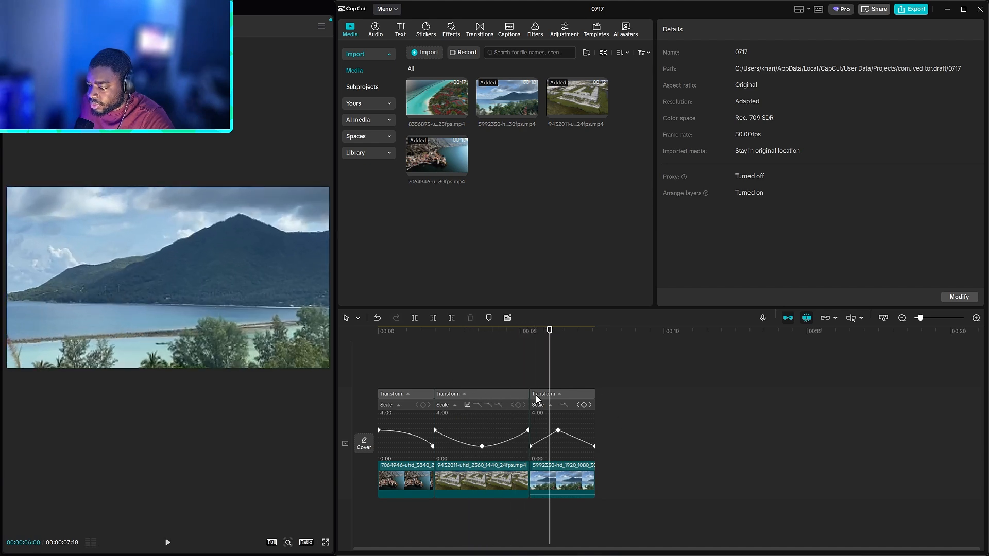
- Apply the Ease Out preset curve to the scale animation starting at clip 5992350's first keyframe
left_click(550, 460)
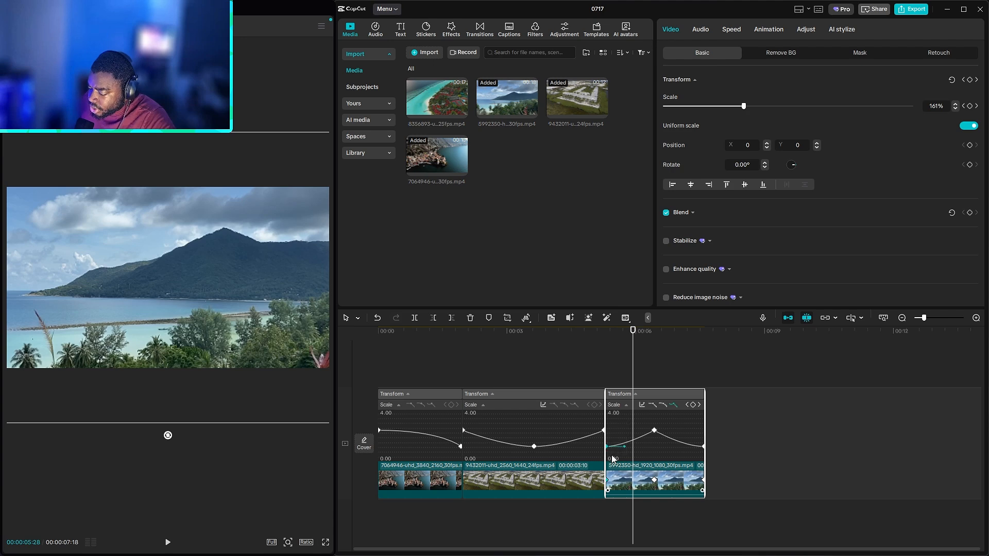
left_click(642, 405)
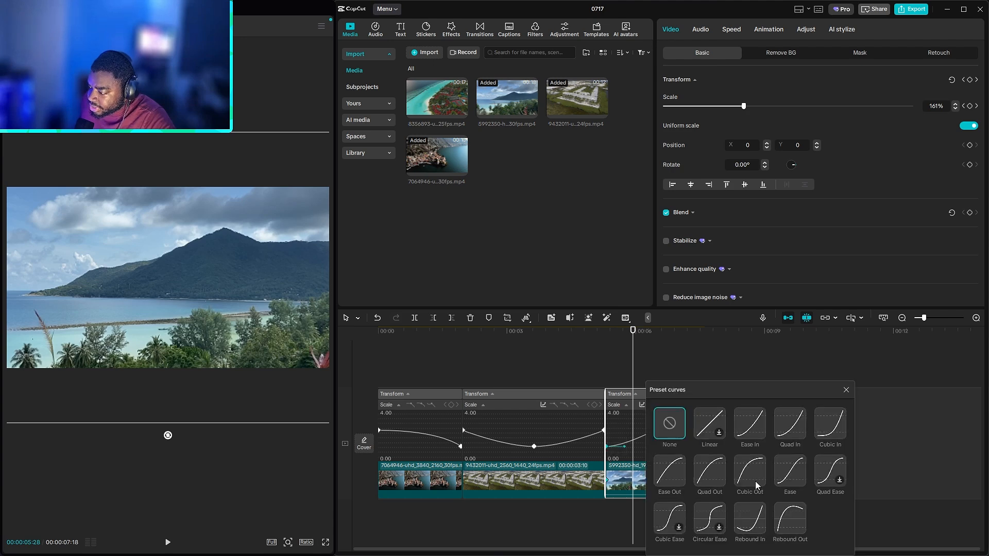
left_click(663, 474)
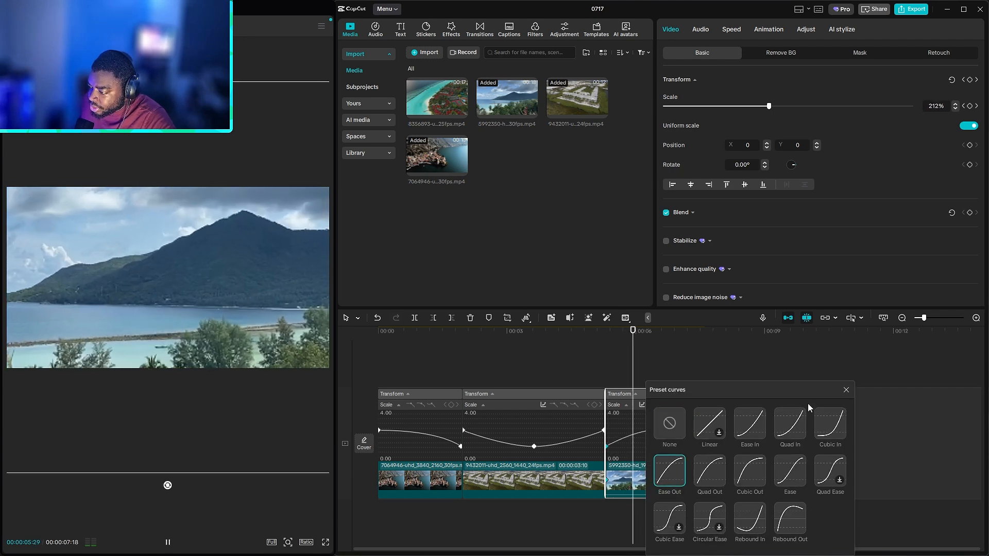
- Apply the Ease In preset curve at clip 5992350's last scale keyframe and play the sequence from early in the second clip
left_click(673, 438)
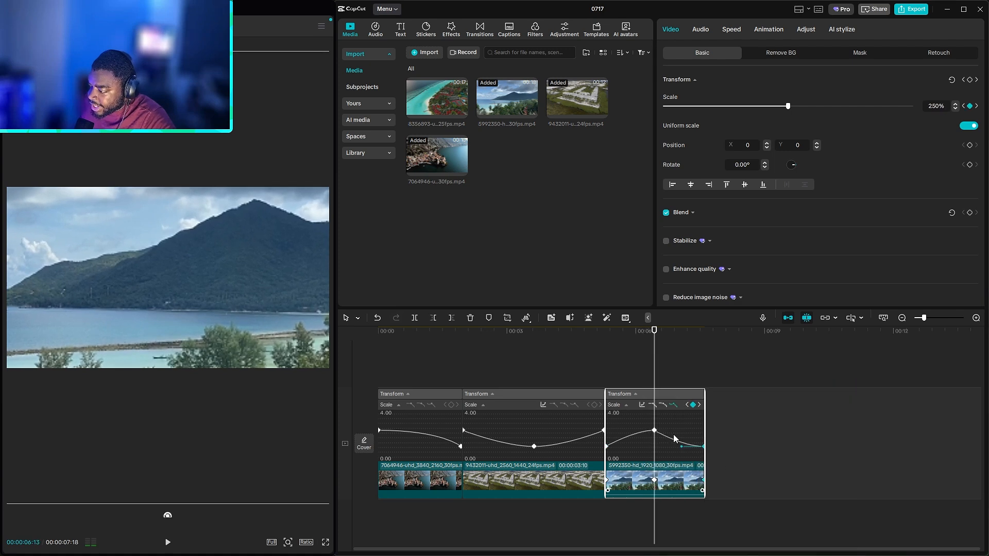
left_click(643, 405)
left_click(754, 433)
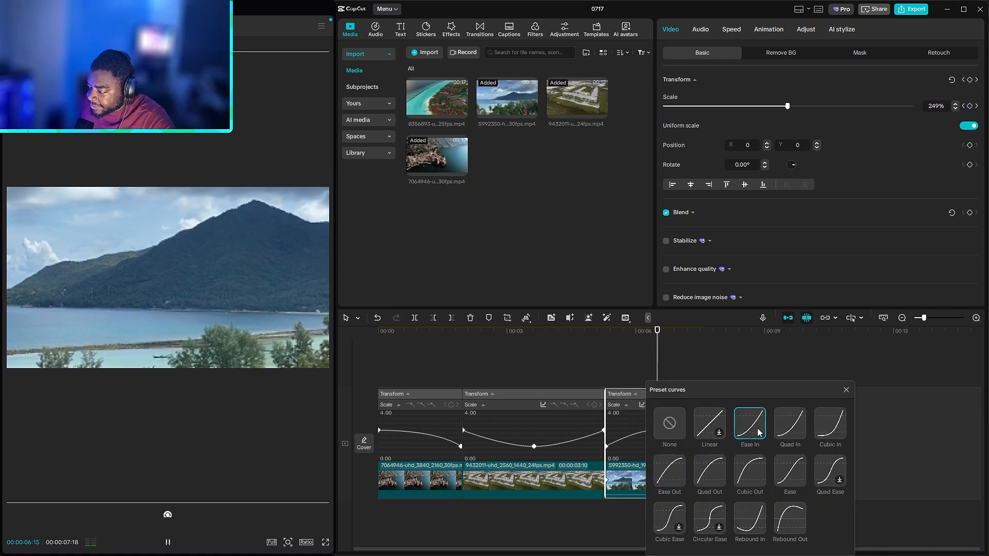
left_click(490, 382)
key("space")
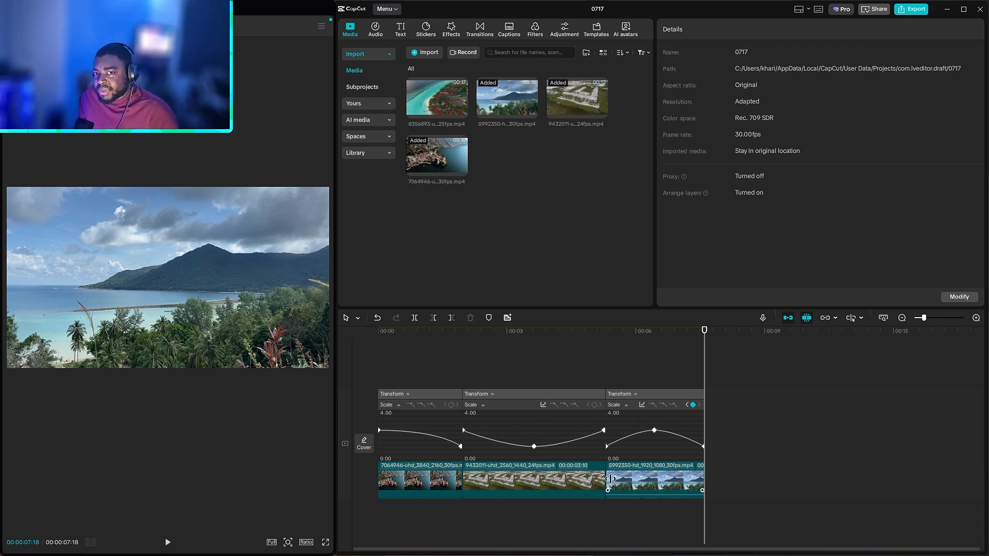
- Scrub back through the second clip and place the playhead at 00:00:01:00 in the first clip to review the animation
mouse_move(537, 366)
left_mouse_down()
mouse_move(505, 367)
mouse_move(521, 364)
left_mouse_up()
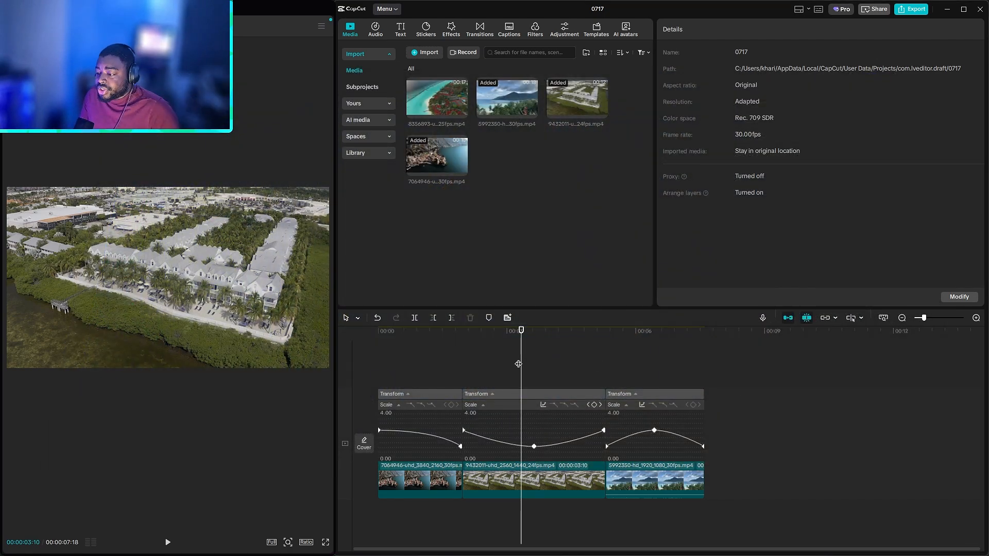
left_click_drag(518, 364, 579, 407)
left_click(422, 363)
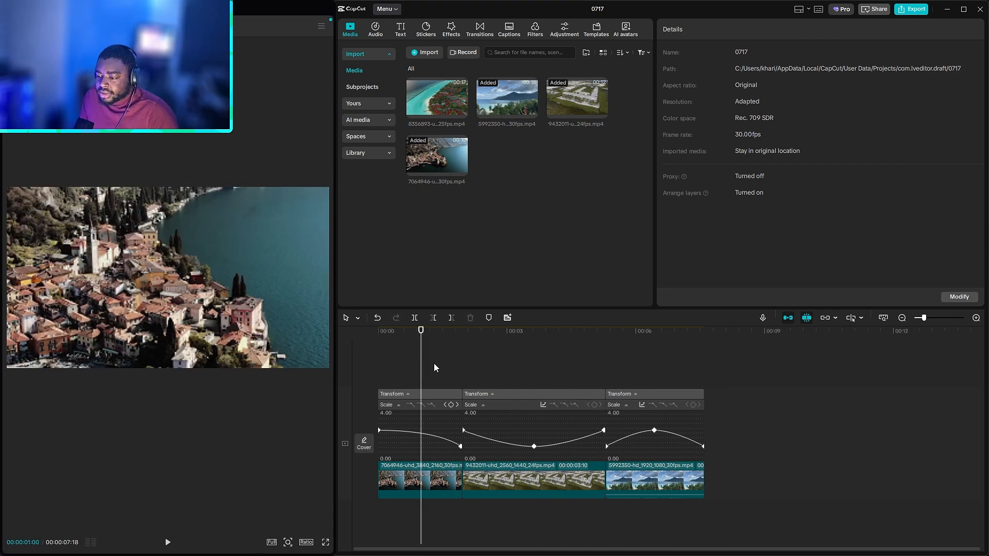
- Try lowering clip 9432011's middle scale keyframe directly on its curve, undo the change, and place the playhead in the third clip
left_click(546, 396)
left_click(534, 447)
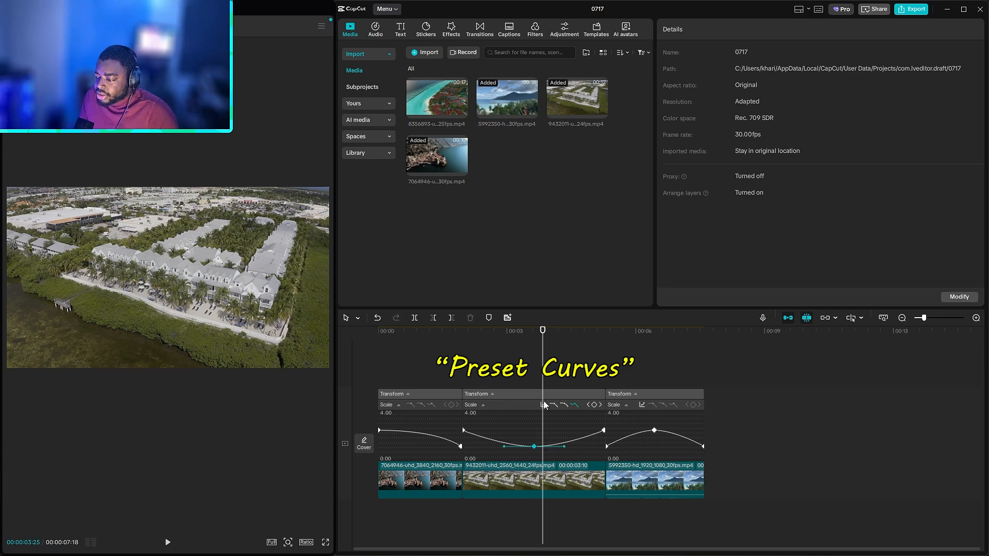
left_click_drag(537, 447, 532, 452)
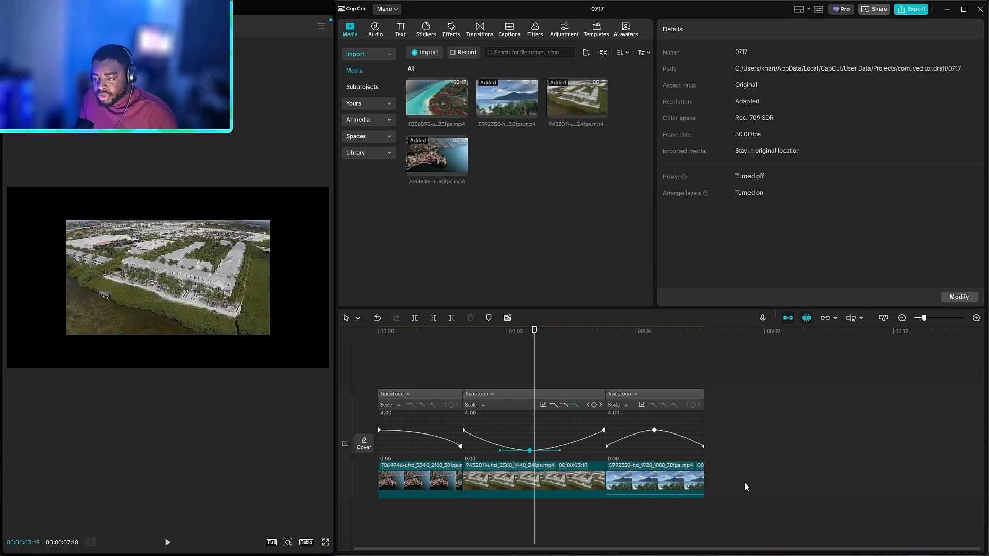
key("ctrl+z")
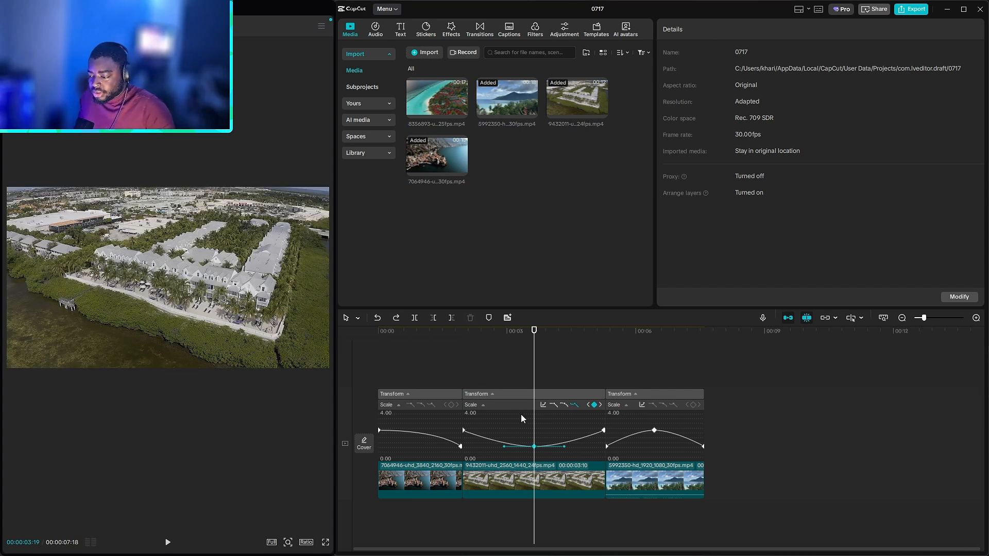
left_click(629, 364)
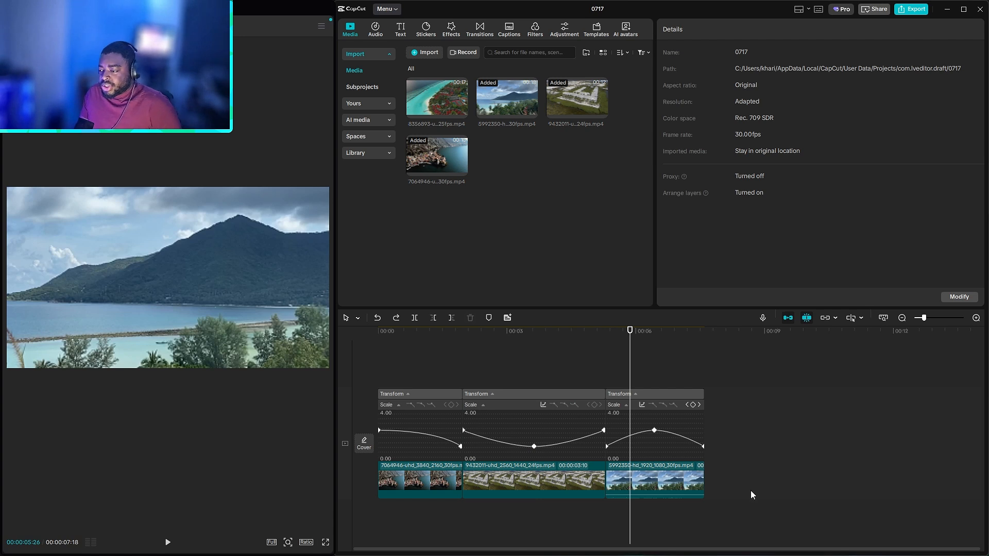